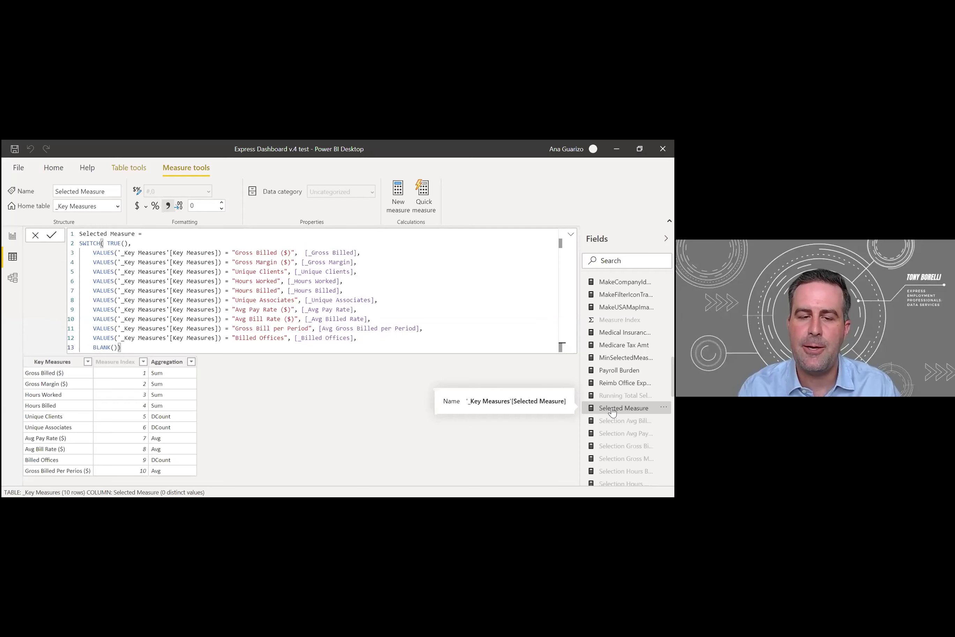
- In the Fields pane, find the LastYearWeeklyMeasureSelection measure and show its DAX formula
click(629, 261)
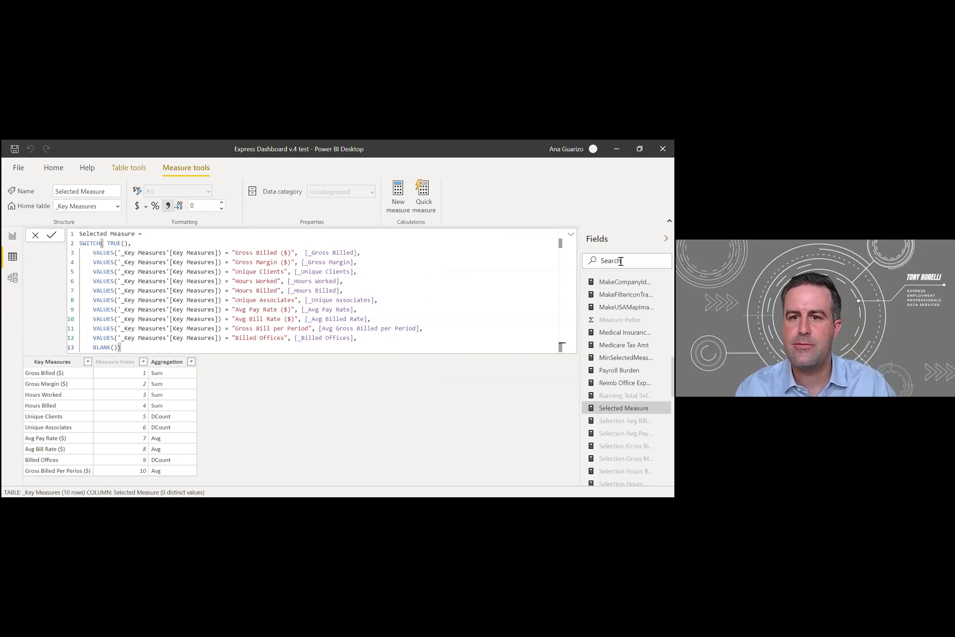
scroll(617, 355, down, 3)
scroll(617, 356, down, 4)
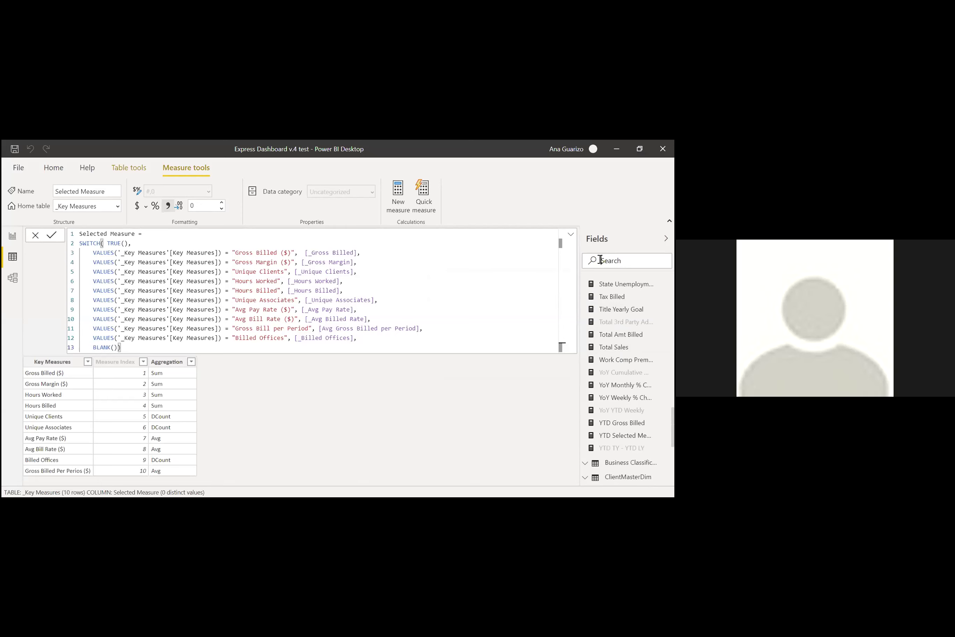
scroll(617, 425, up, 3)
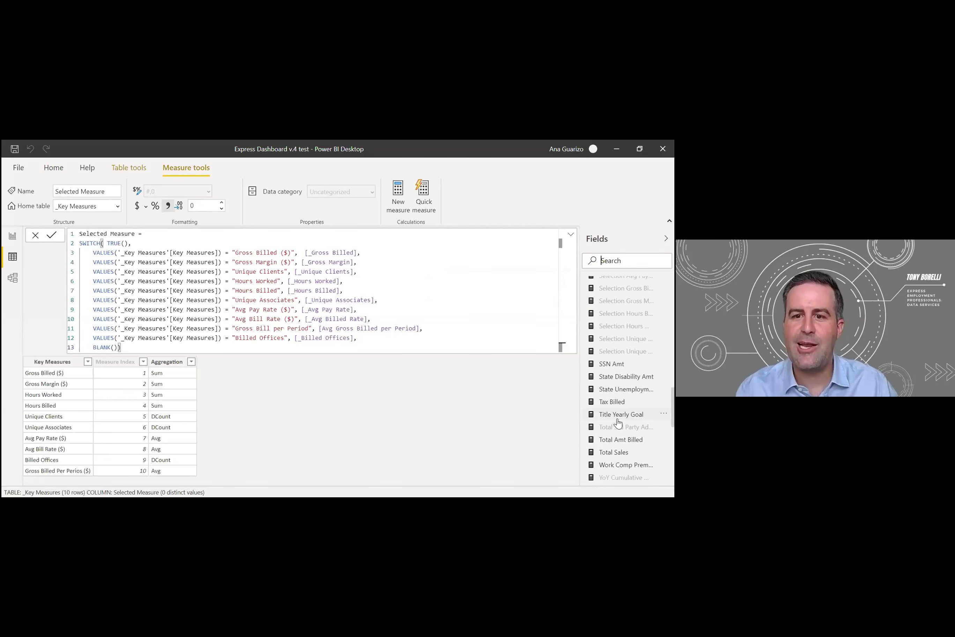
scroll(617, 423, up, 4)
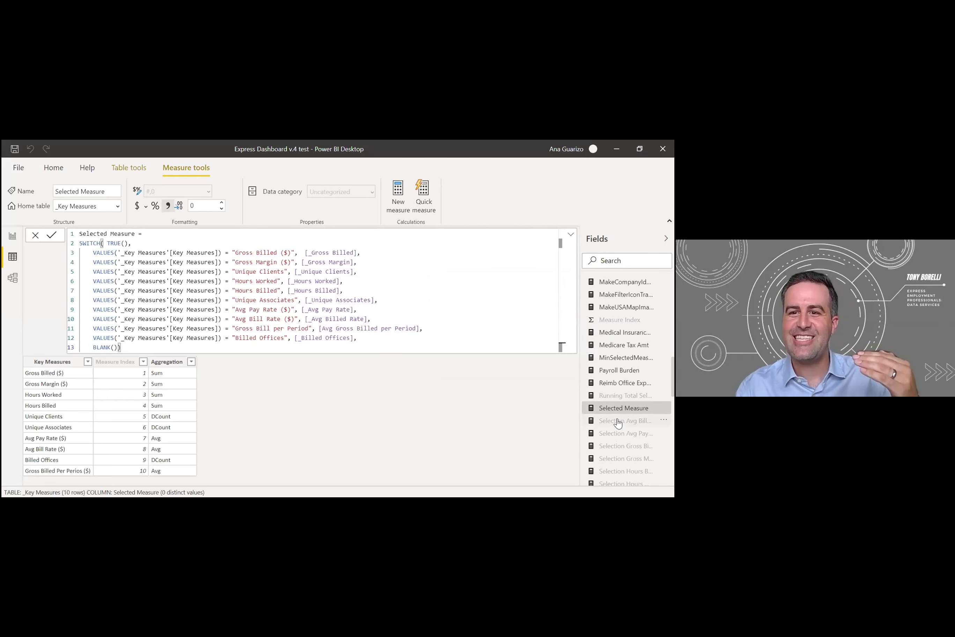
scroll(617, 423, up, 4)
click(628, 366)
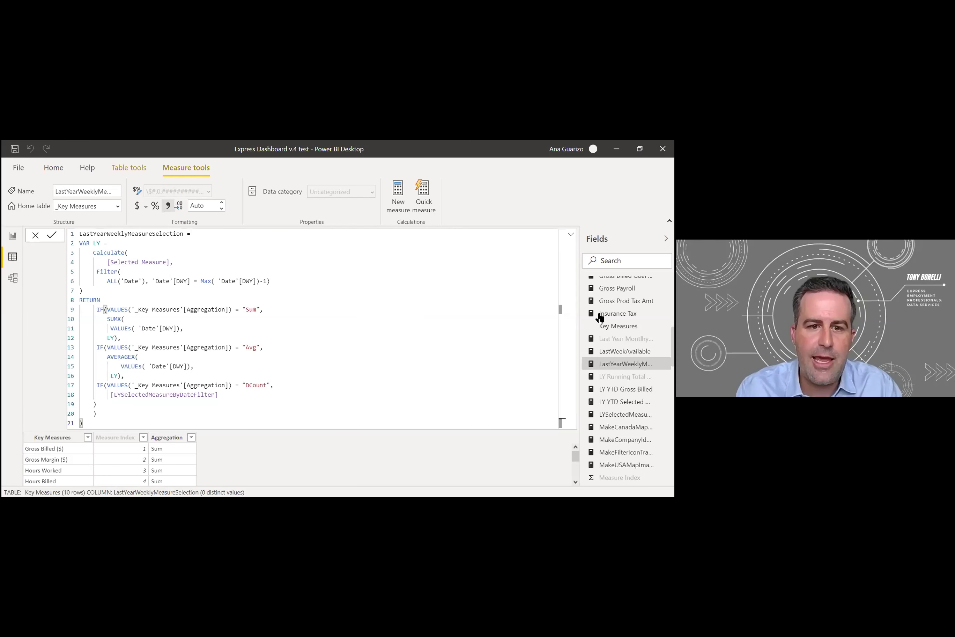
scroll(642, 364, up, 10)
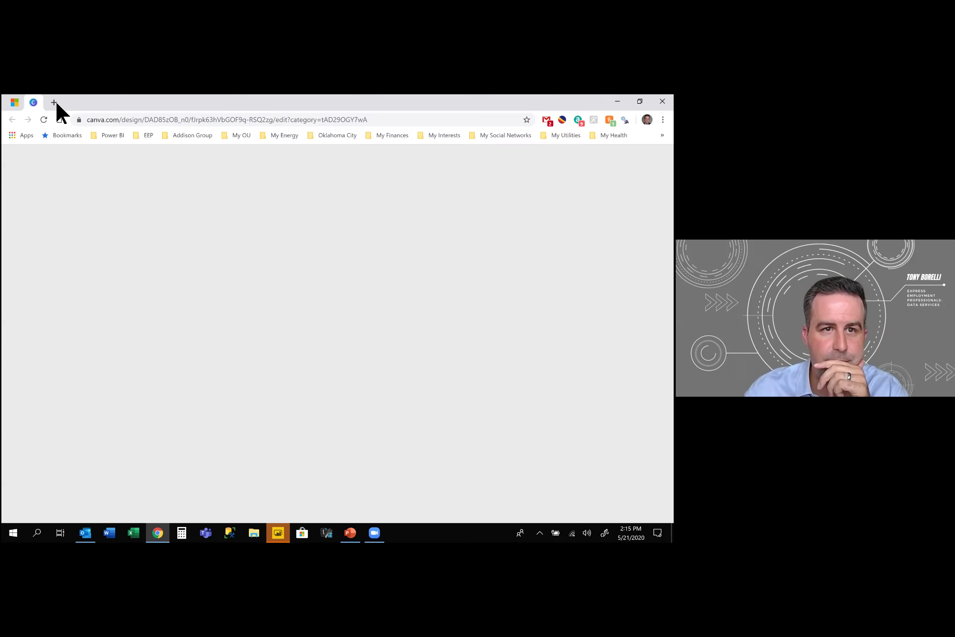
- In a new browser tab, search 'dax studio' and go to daxstudio.org
click(55, 103)
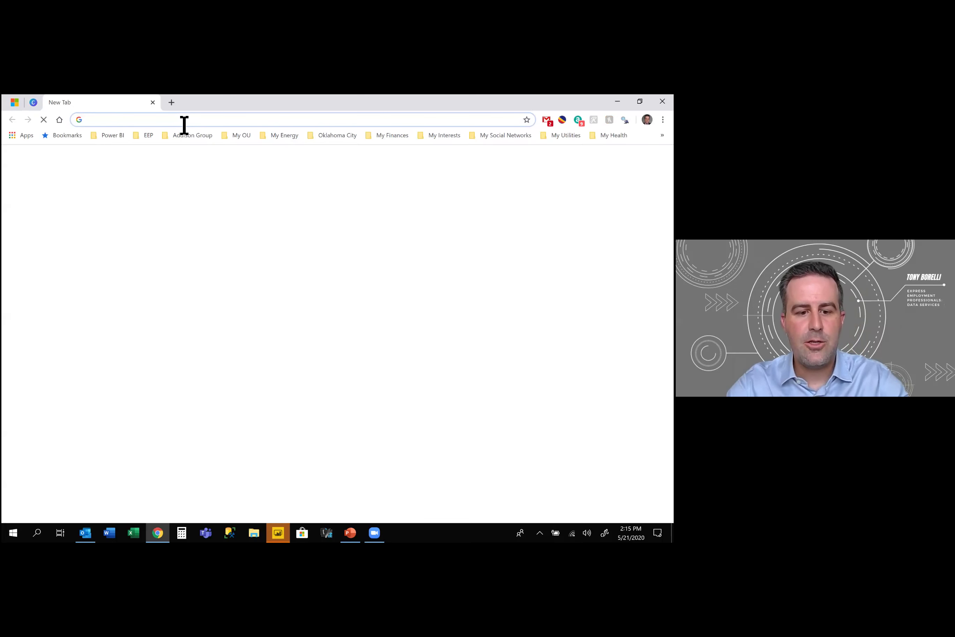
text(dax studio)
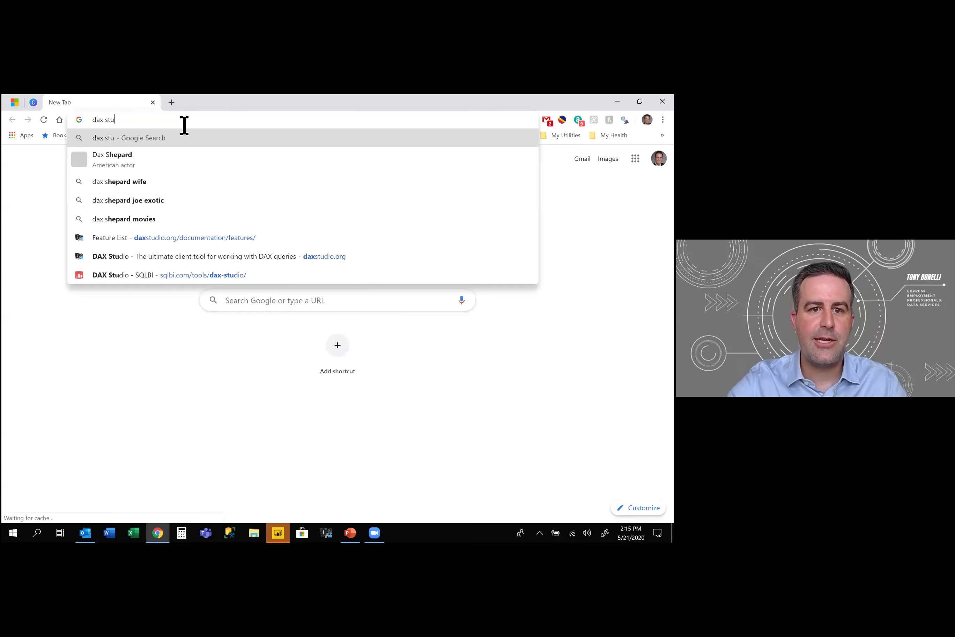
click(198, 250)
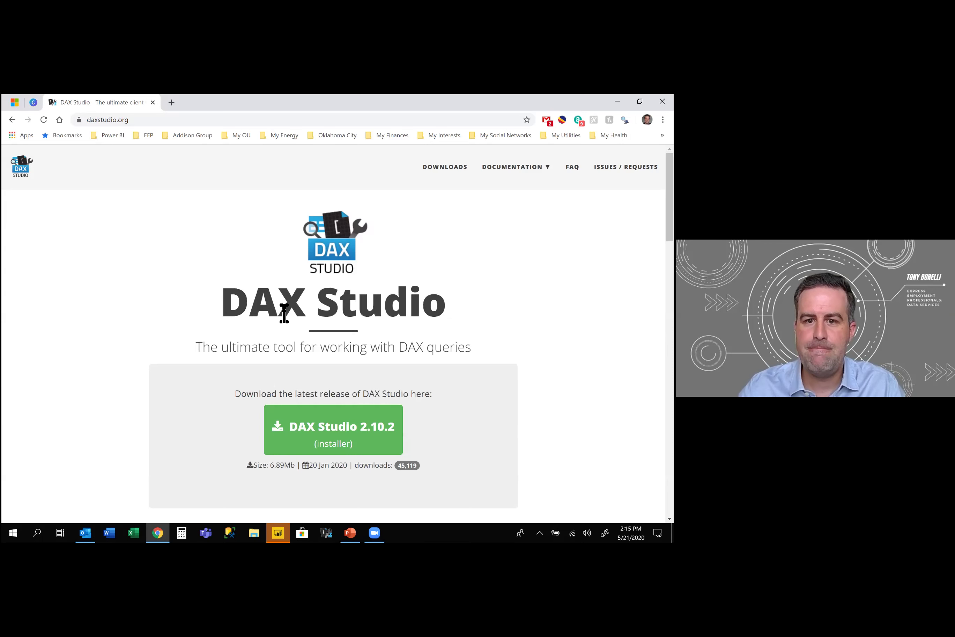
- Browse the daxstudio.org page and download the DAX Studio 2.10.2 installer
scroll(334, 328, down, 5)
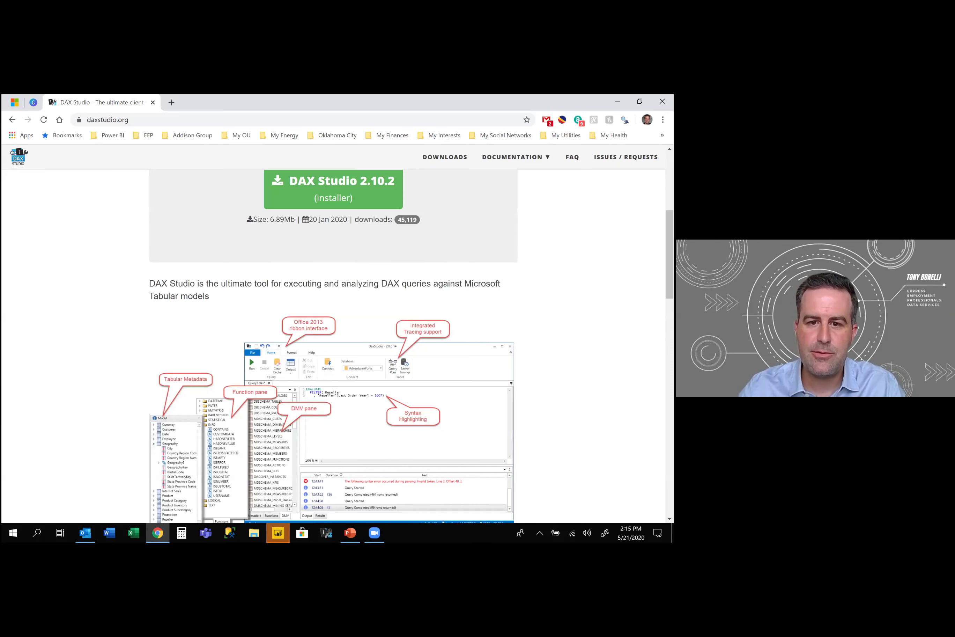
scroll(334, 345, down, 7)
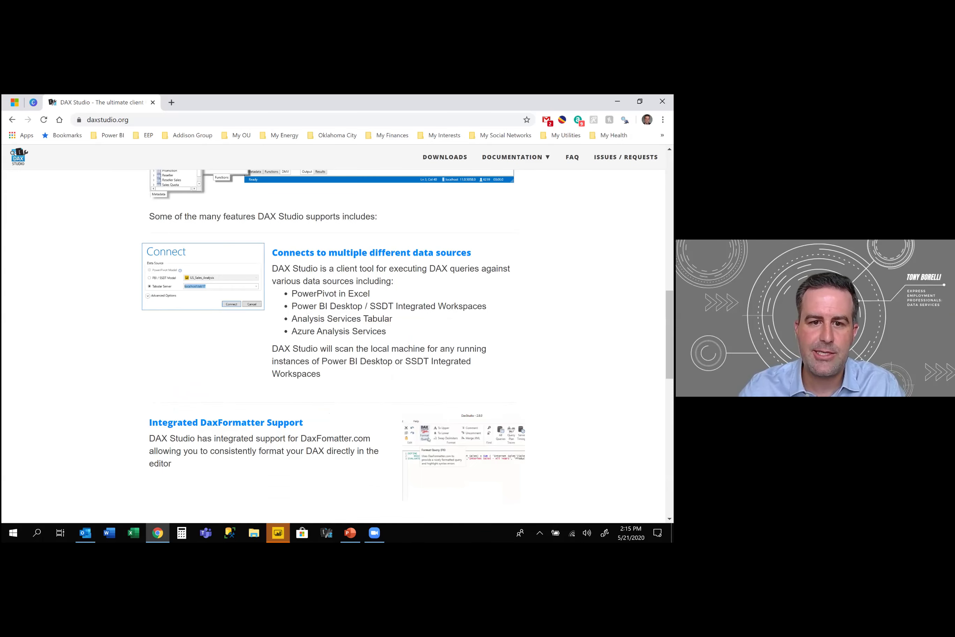
scroll(333, 329, down, 4)
scroll(333, 328, down, 7)
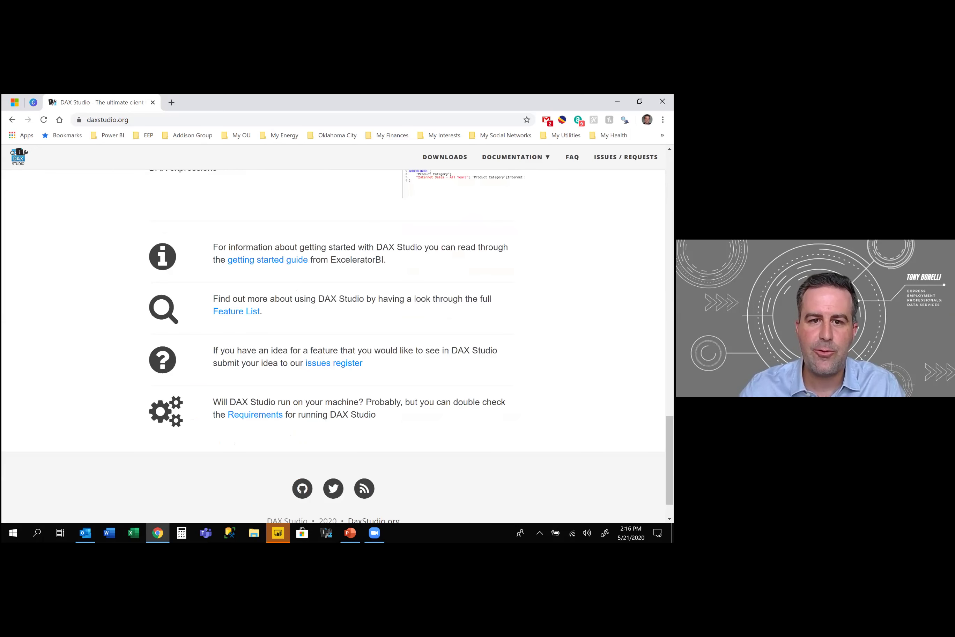
scroll(334, 345, up, 7)
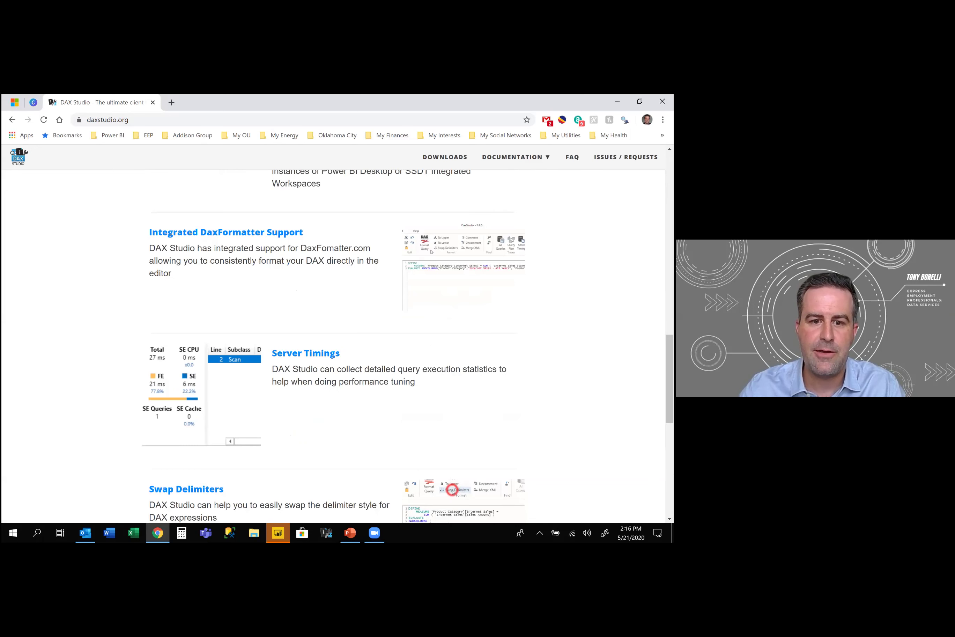
scroll(333, 345, up, 10)
scroll(333, 370, up, 6)
click(334, 386)
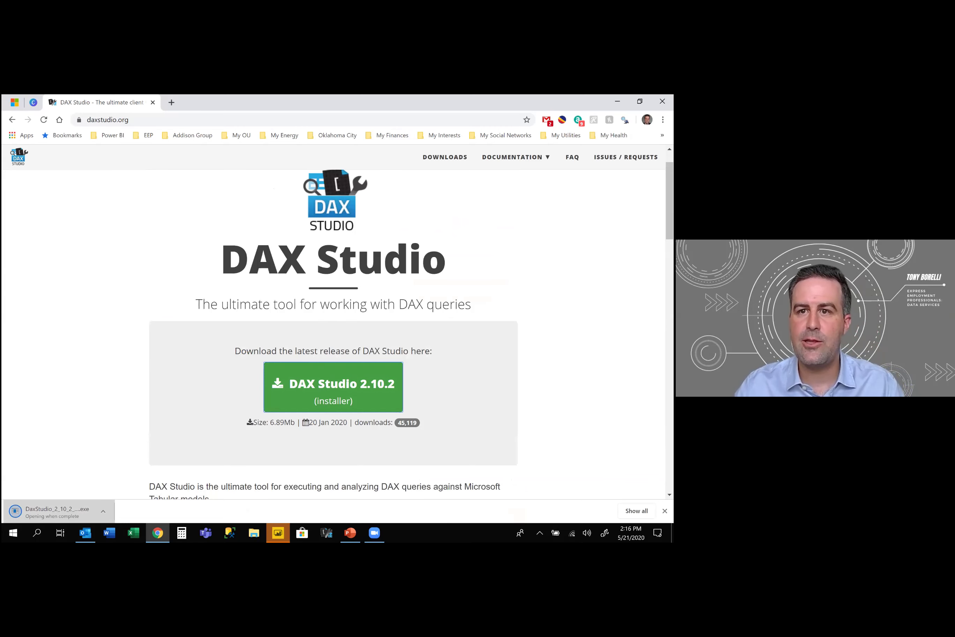
- Enable script visuals in the Power BI report, then go back to the DAX Studio download page
click(617, 101)
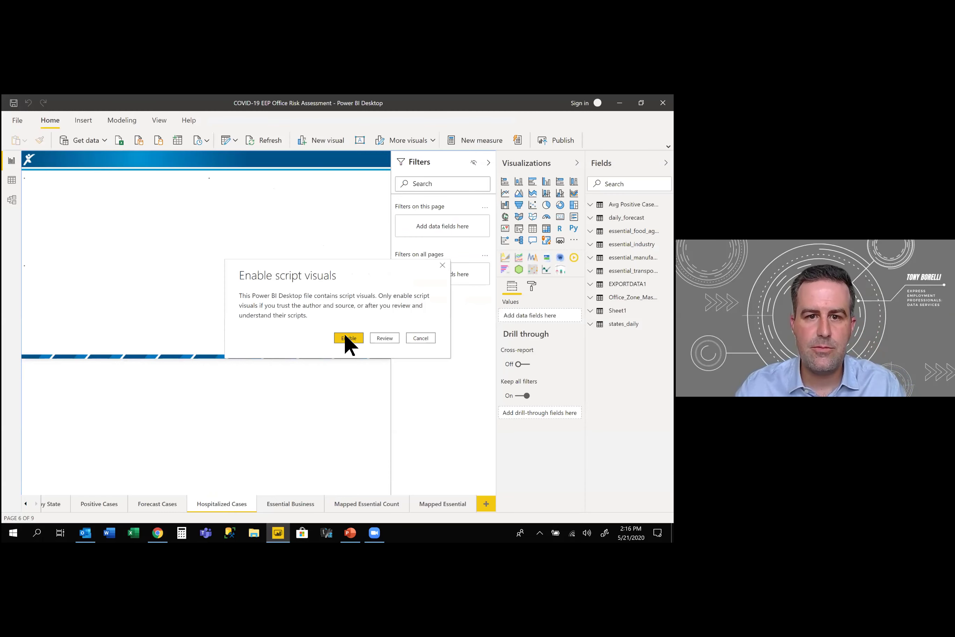
click(346, 338)
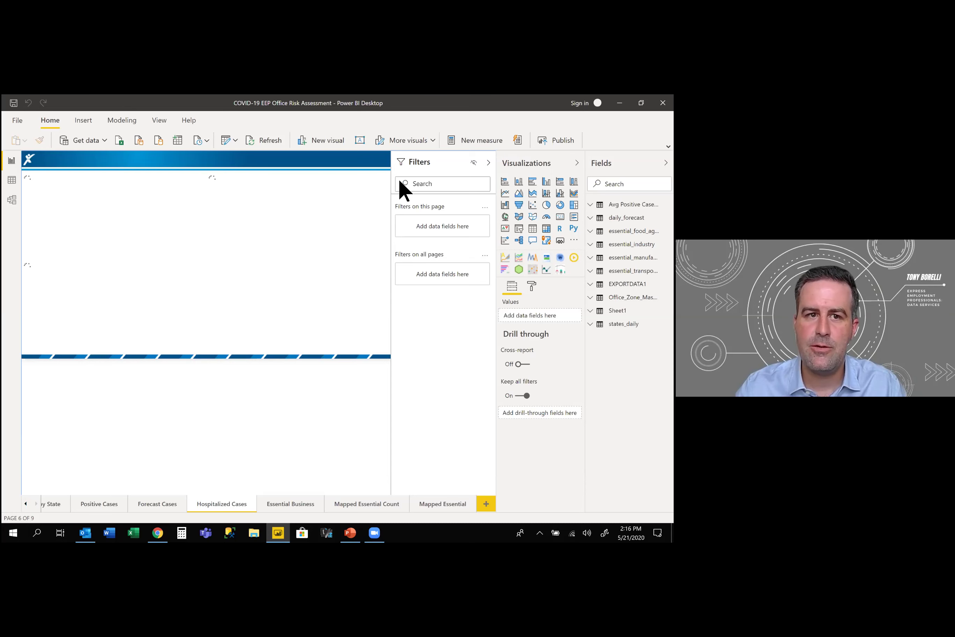
click(157, 533)
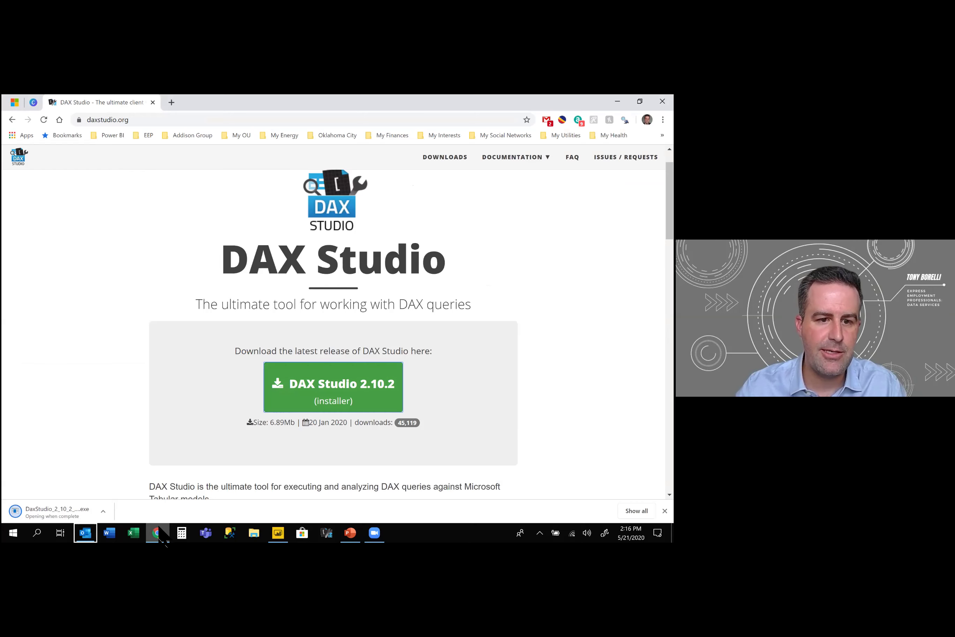
- Show the Express Dax Studio Guide deck briefly, then minimize PowerPoint to reveal the desktop
click(350, 533)
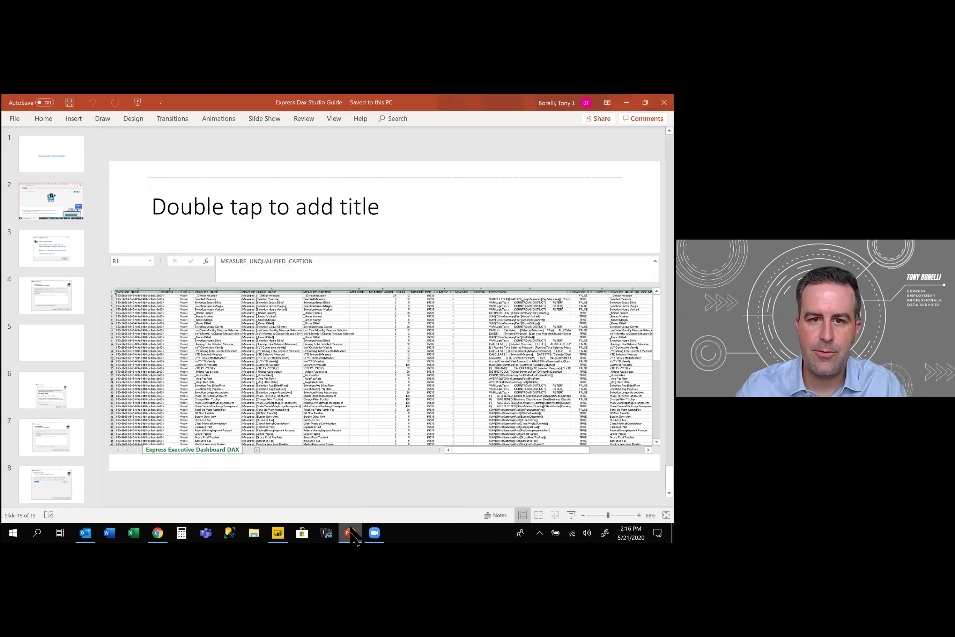
click(350, 533)
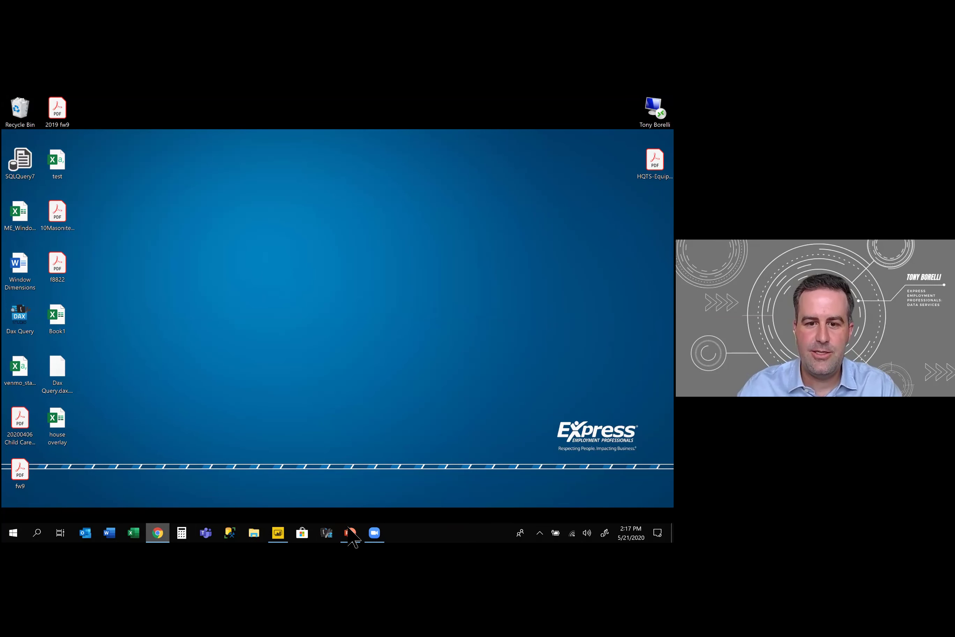
- Launch DAX Studio from the taskbar so its installer's license agreement appears
click(327, 533)
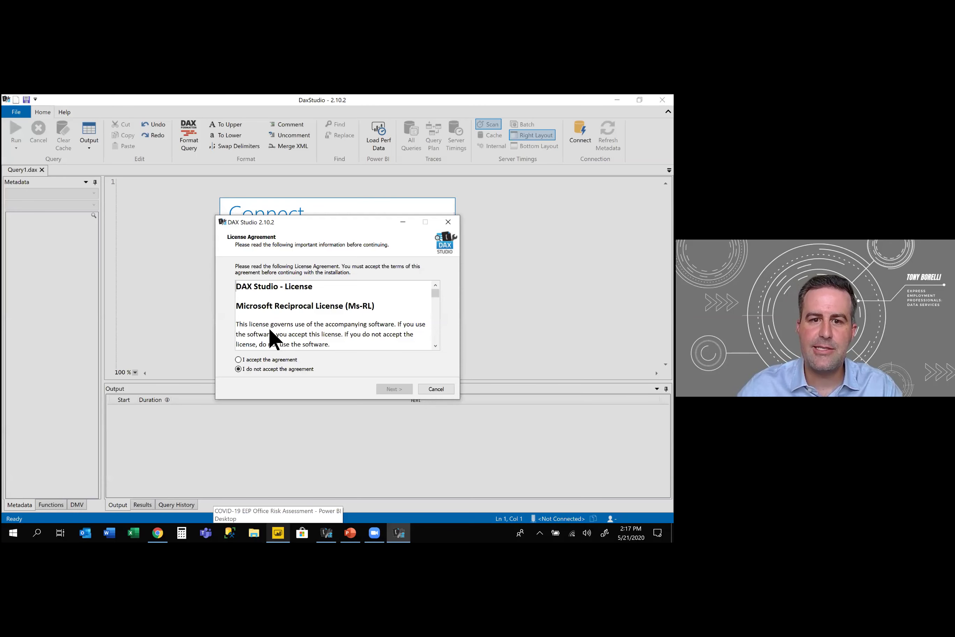
- Advance the installer with Full Install to the ready-to-install stage, then exit setup without installing
click(383, 389)
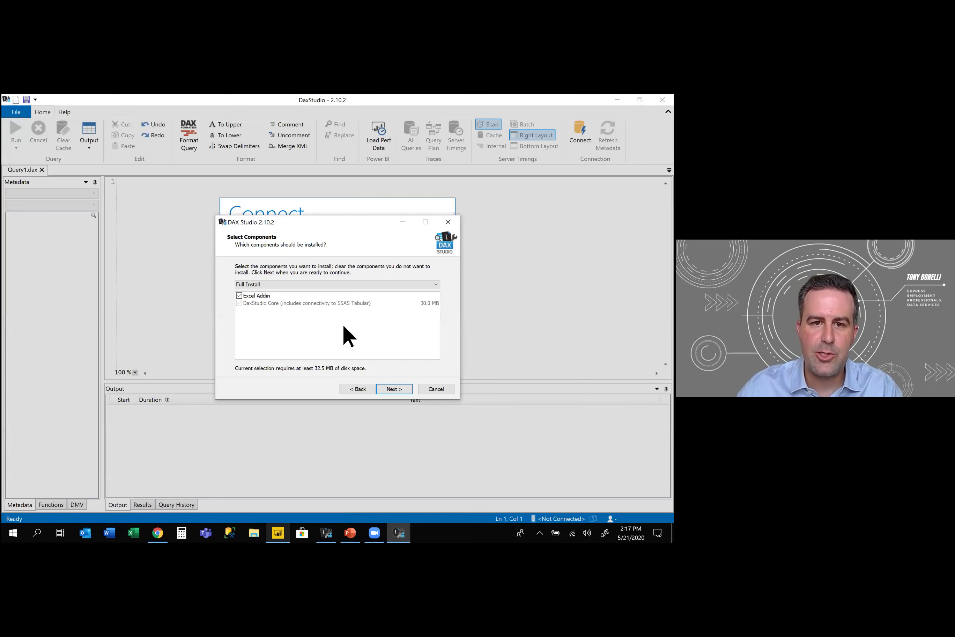
click(264, 283)
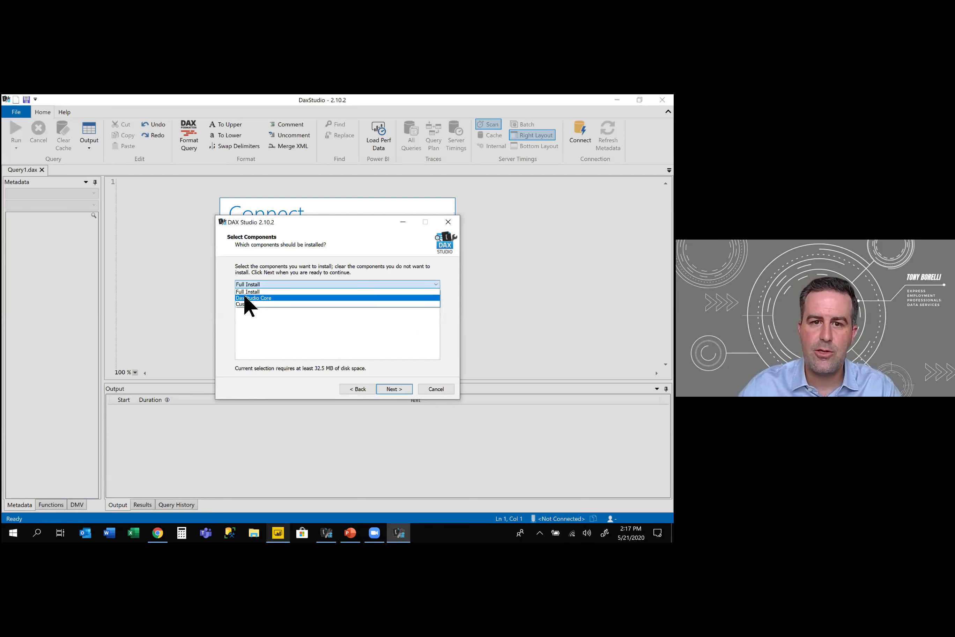
click(229, 294)
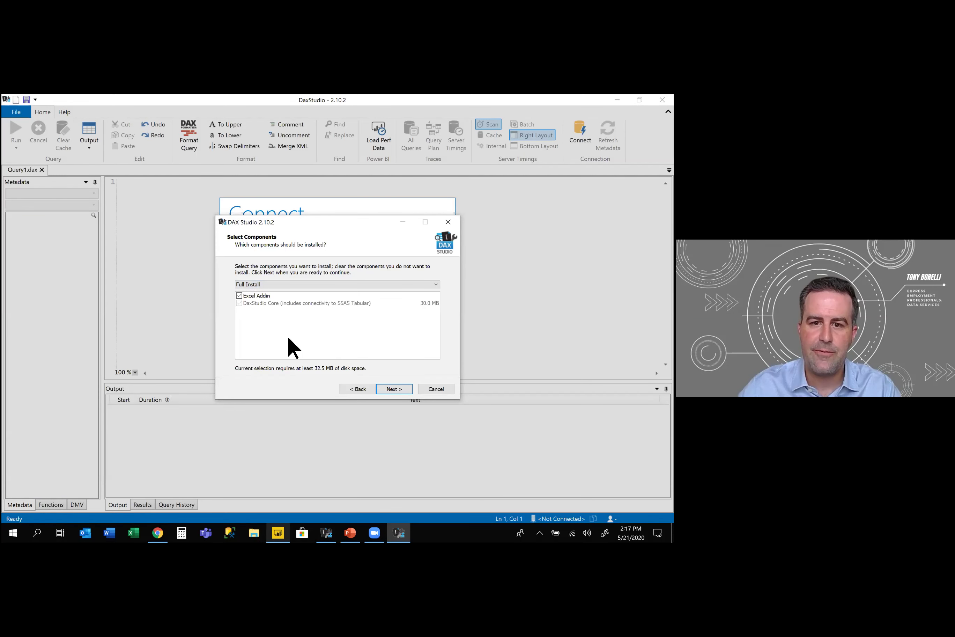
click(389, 389)
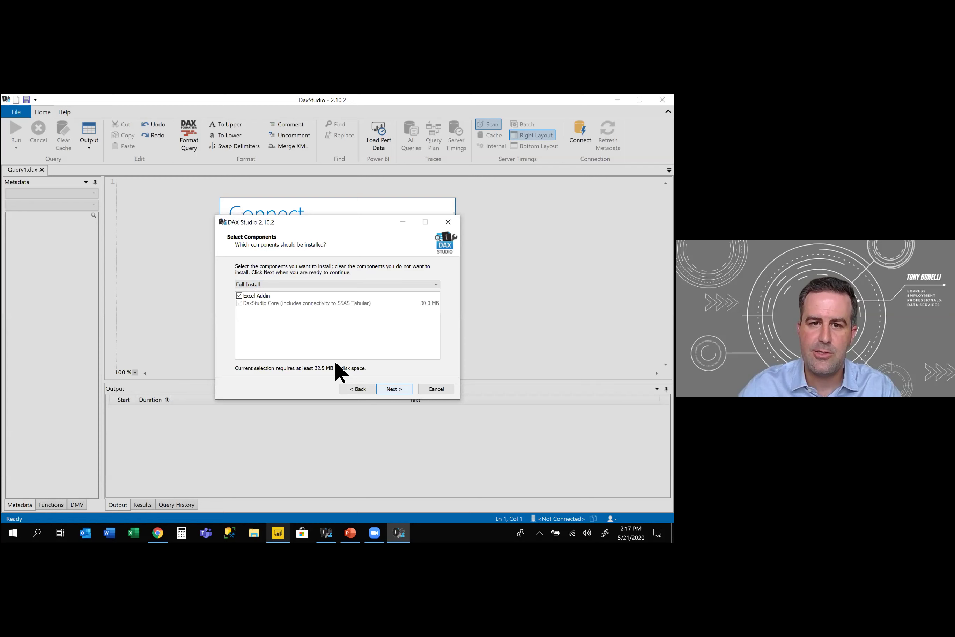
click(394, 389)
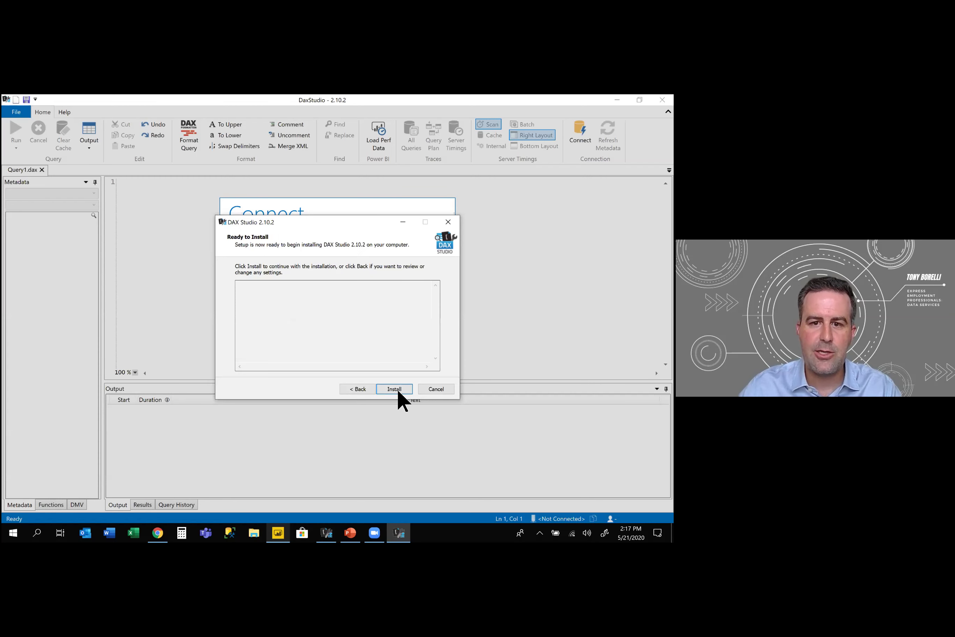
key(Escape)
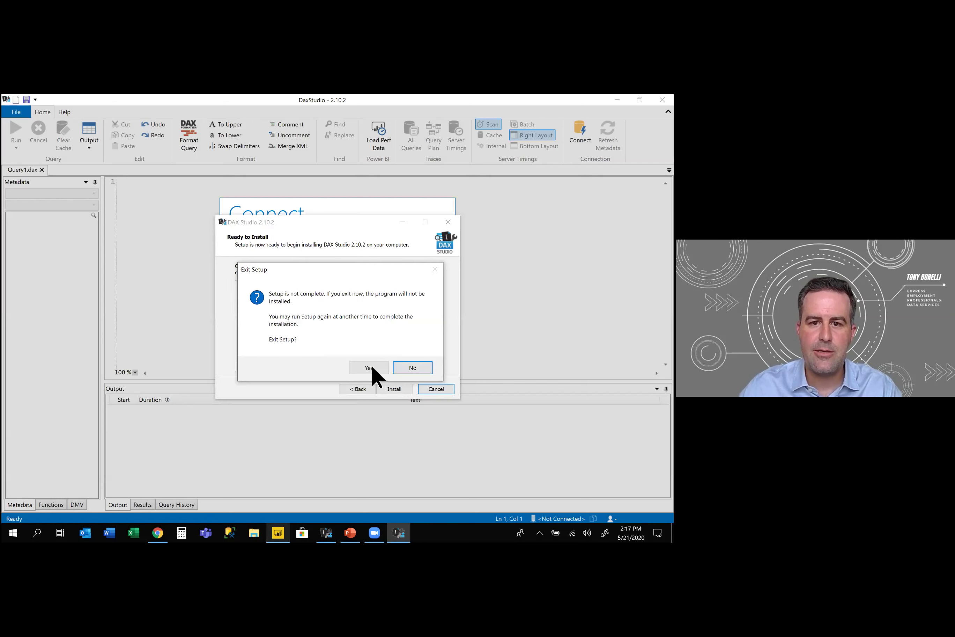
click(369, 367)
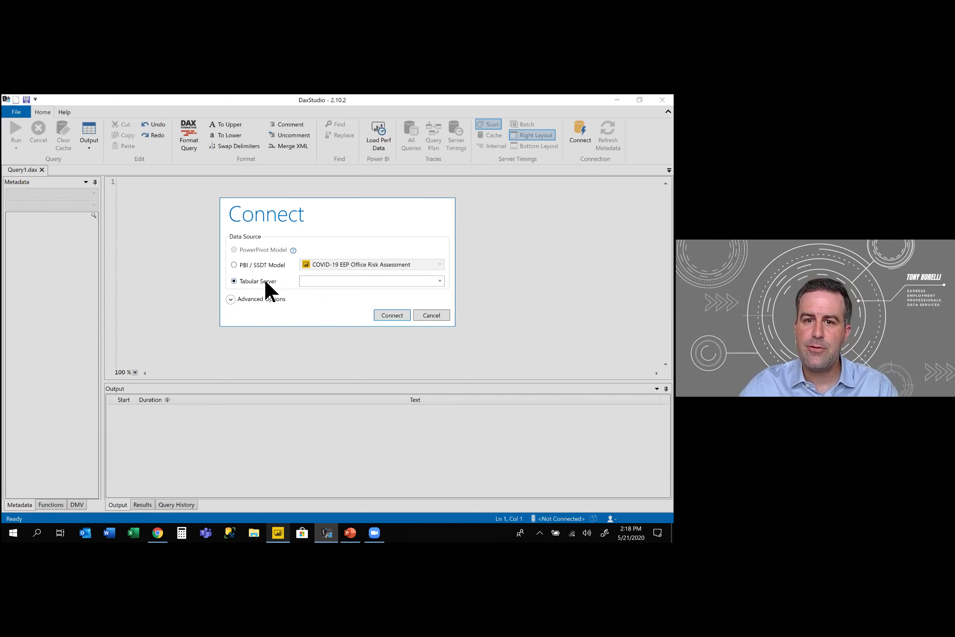
- Connect DAX Studio to the COVID-19 EEP Office Risk Assessment model as a PBI / SSDT Model source
click(248, 265)
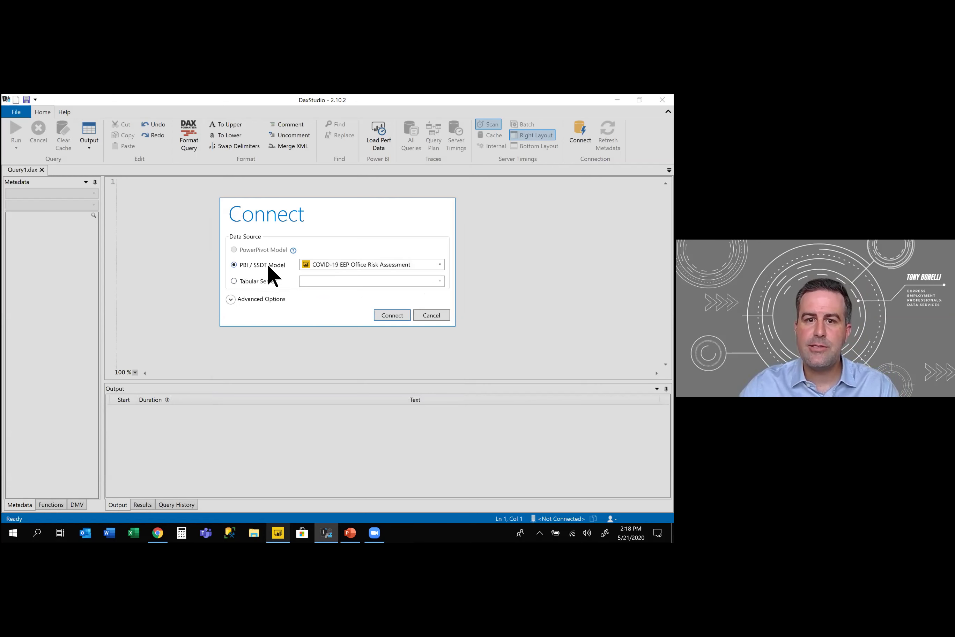
click(323, 264)
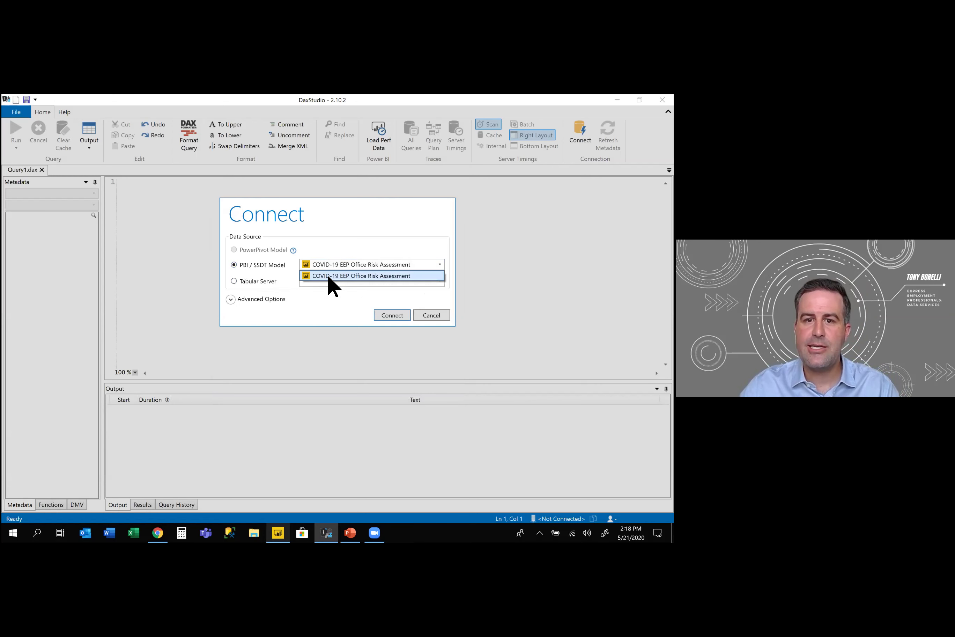
click(351, 265)
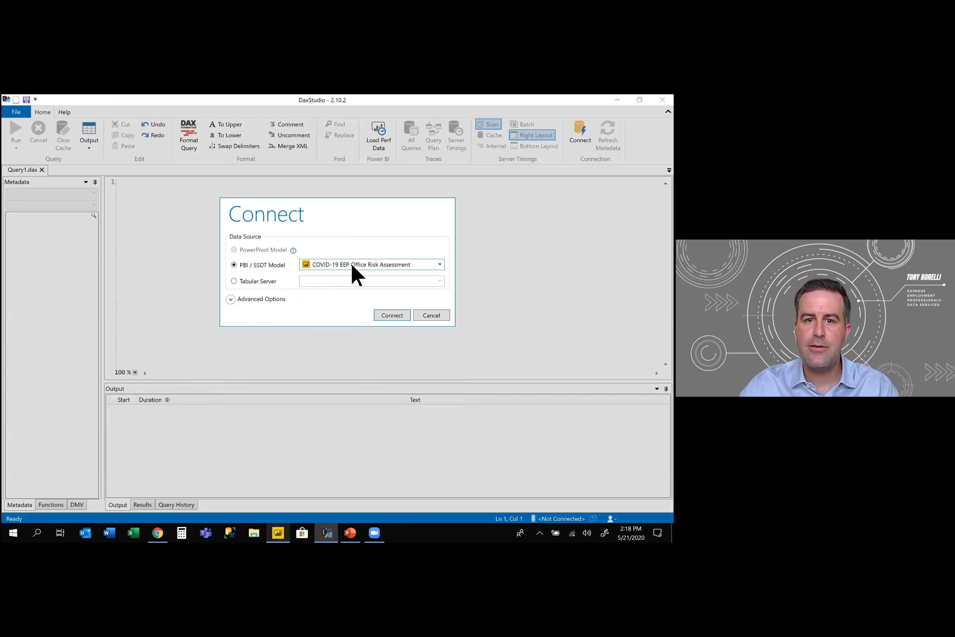
click(392, 315)
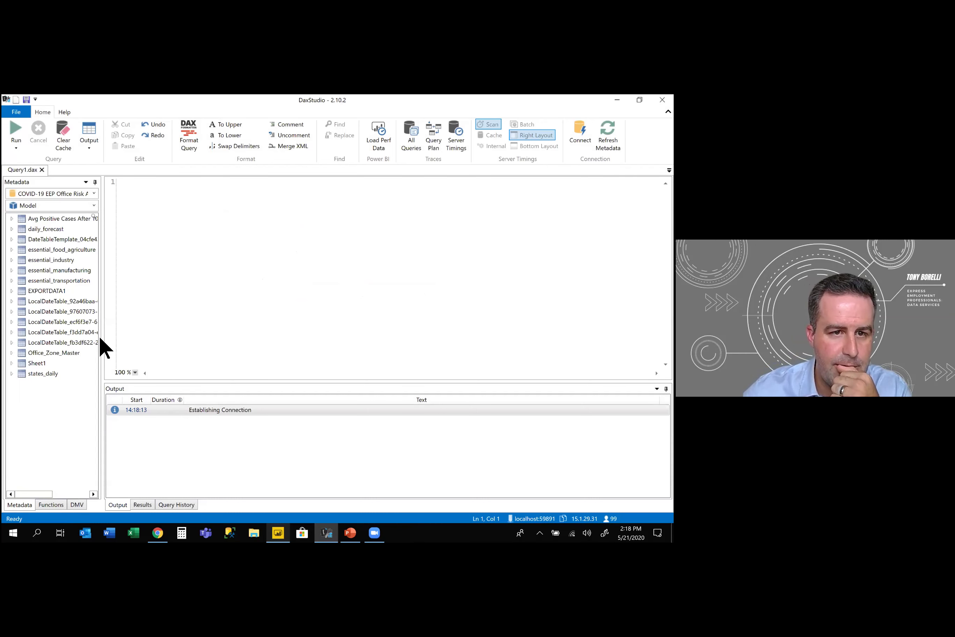
- Widen the metadata panel, expand Avg Positive Cases After 10 Days, and test-insert then delete its Average of positive measure
drag(107, 342, 188, 345)
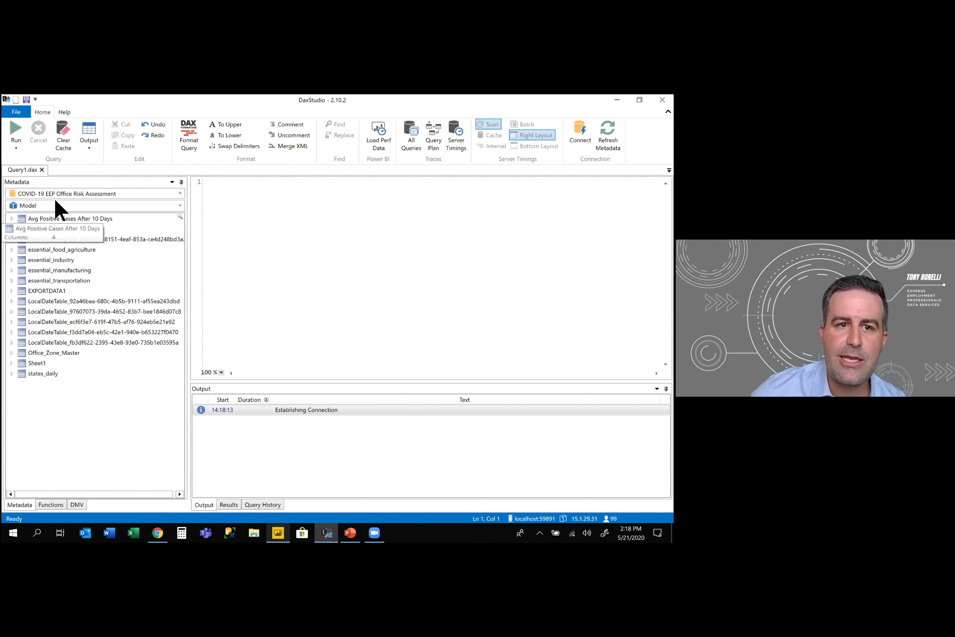
click(12, 219)
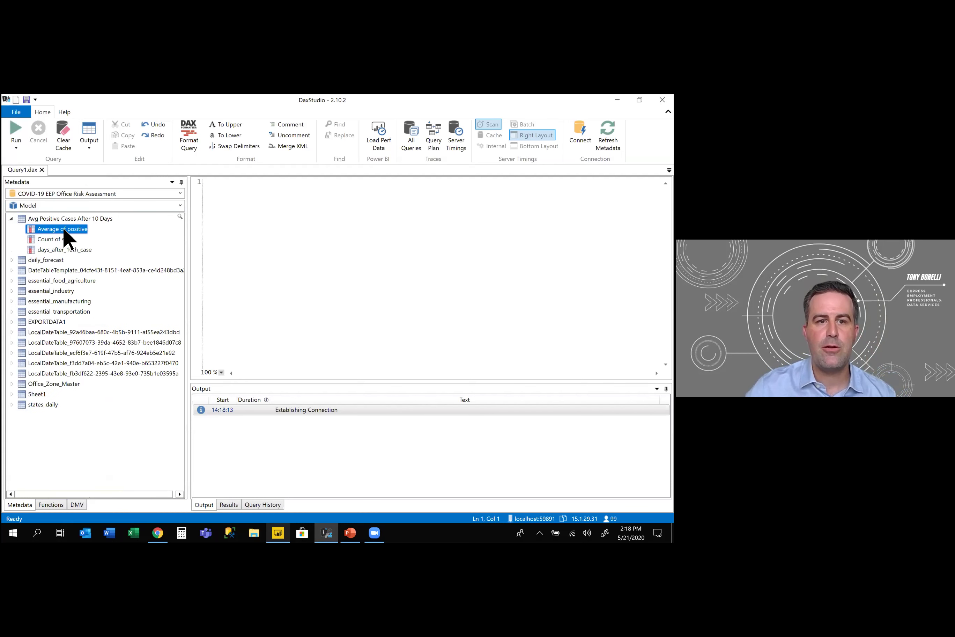
drag(65, 238, 331, 193)
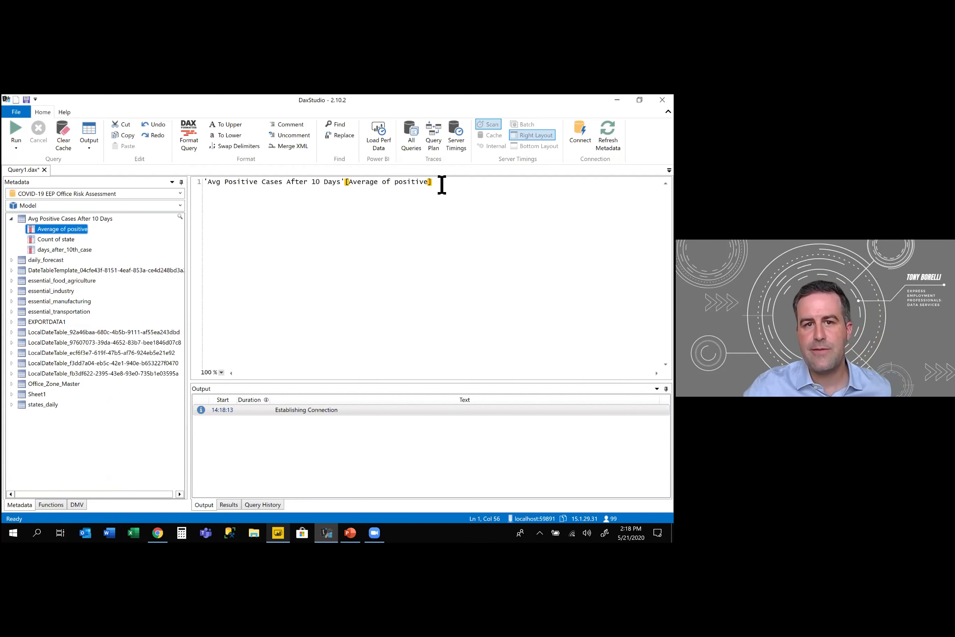
drag(441, 185, 206, 196)
key(Delete)
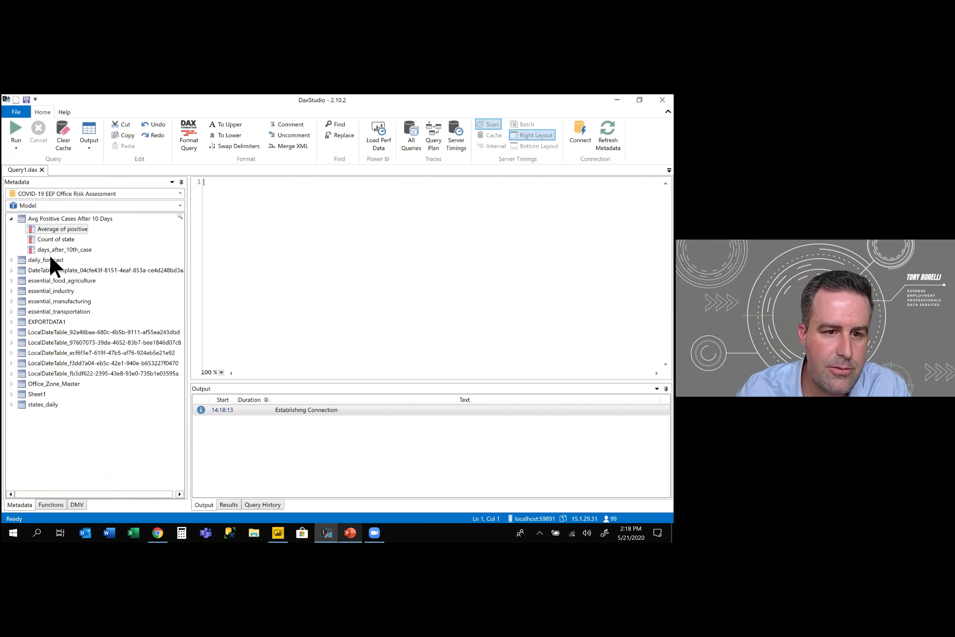
key(alt+Tab)
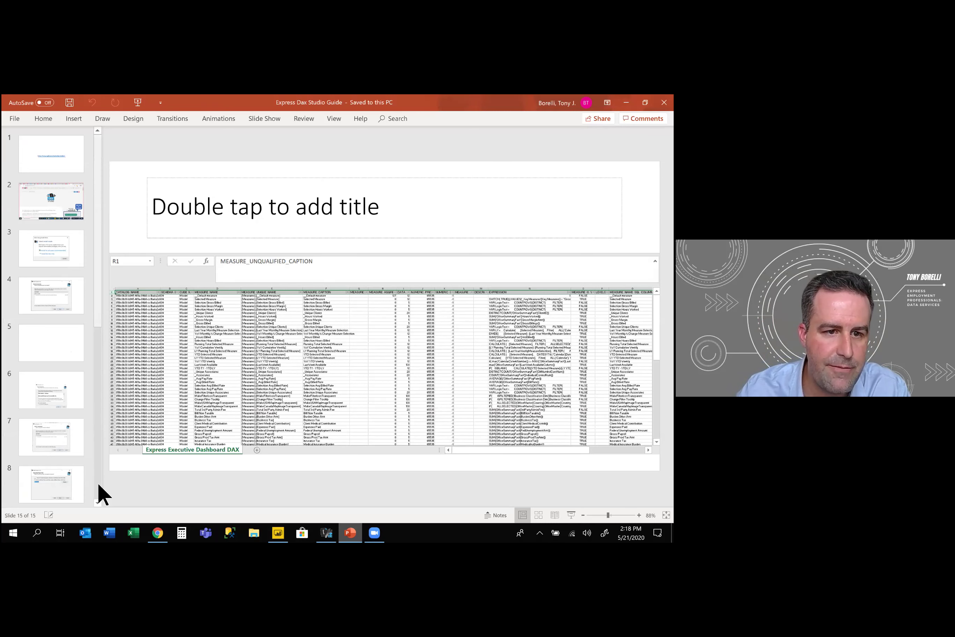
- Copy 'select * from $SYSTEM.MDSCHEMA_MEASURES' from slide 13 into DAX Studio's query editor
scroll(97, 481, down, 5)
click(59, 395)
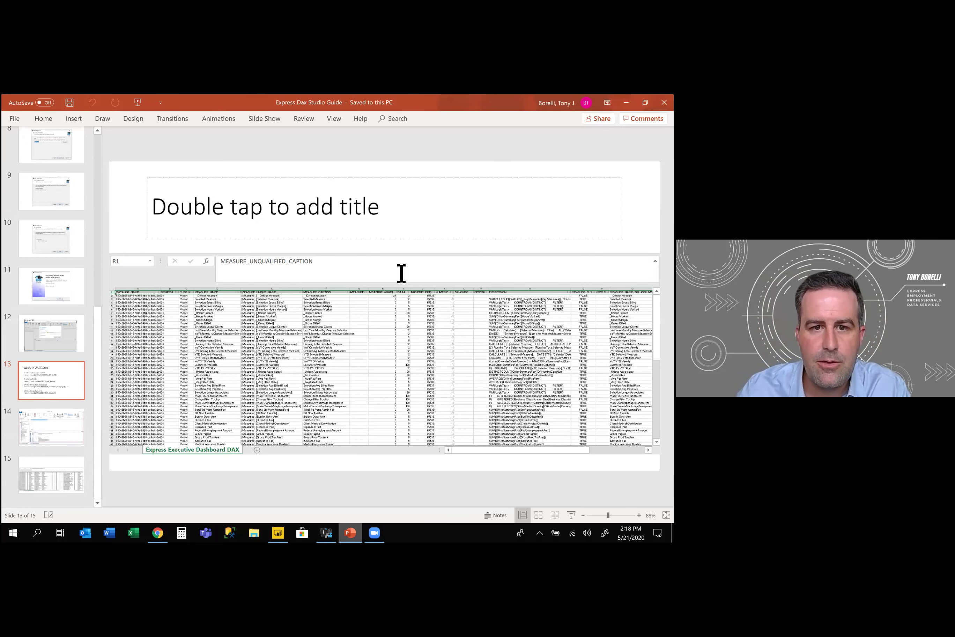
triple_click(161, 271)
key(ctrl+c)
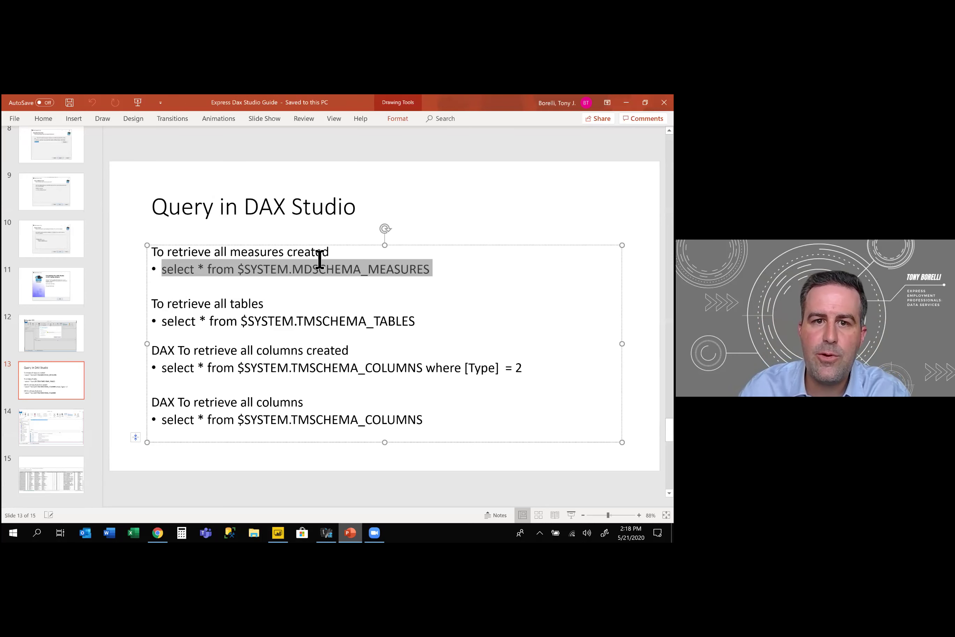
key(alt+Tab)
key(ctrl+v)
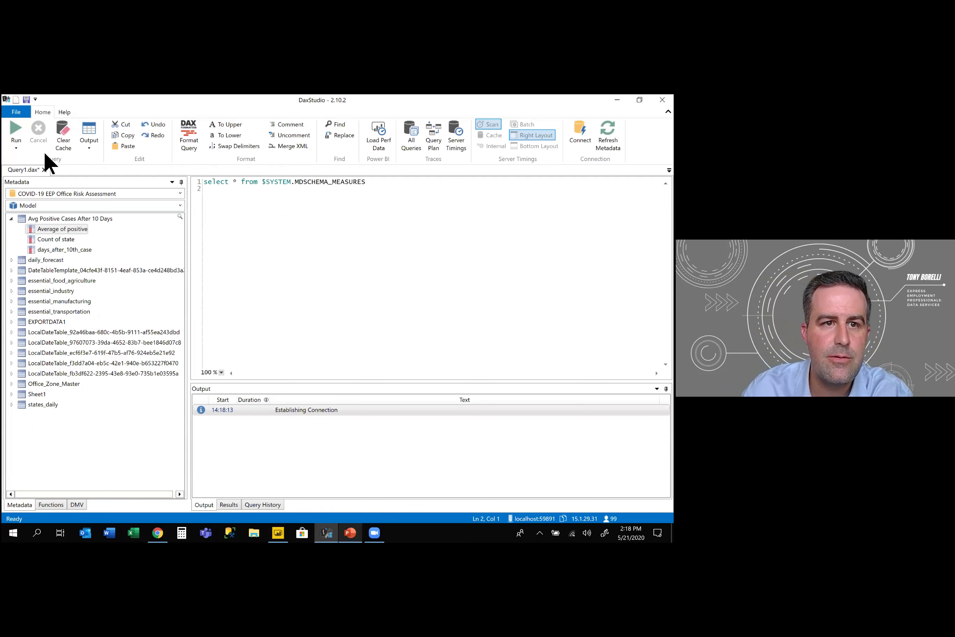
- Run the MDSCHEMA_MEASURES query and sort its results by MEASURE_NAME
click(16, 131)
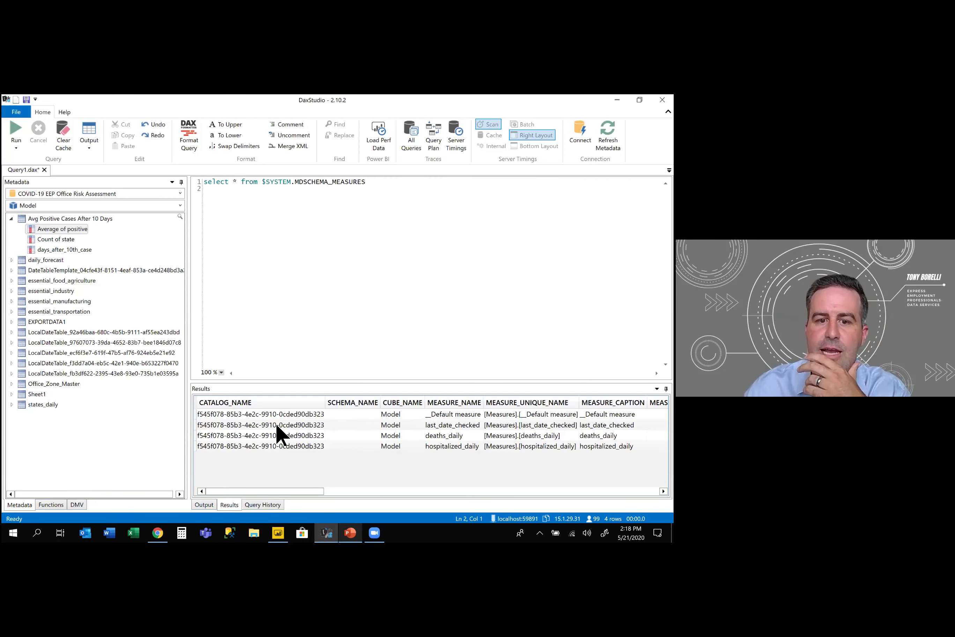
click(276, 425)
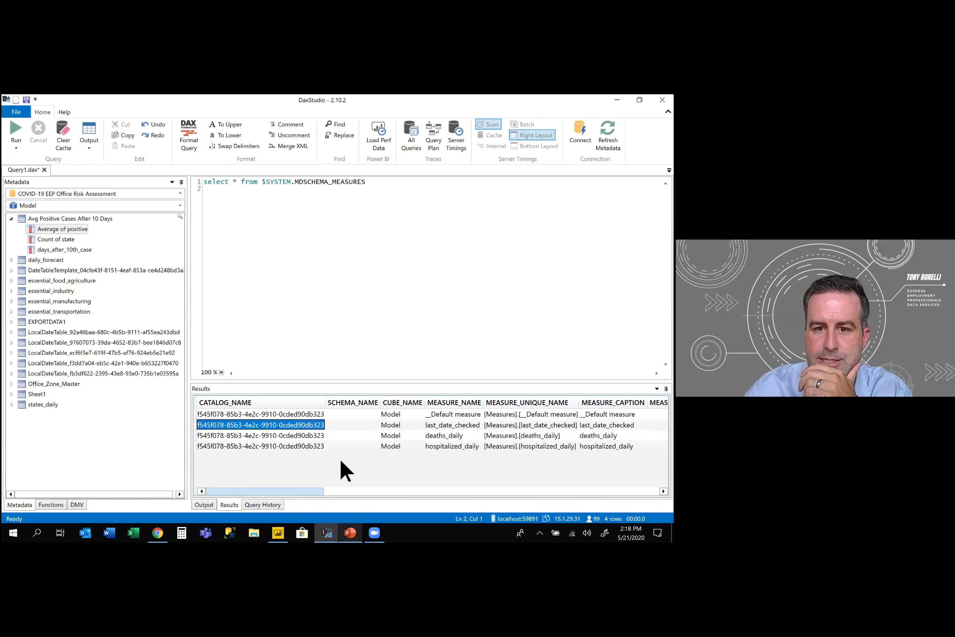
scroll(345, 469, right, 3)
click(327, 435)
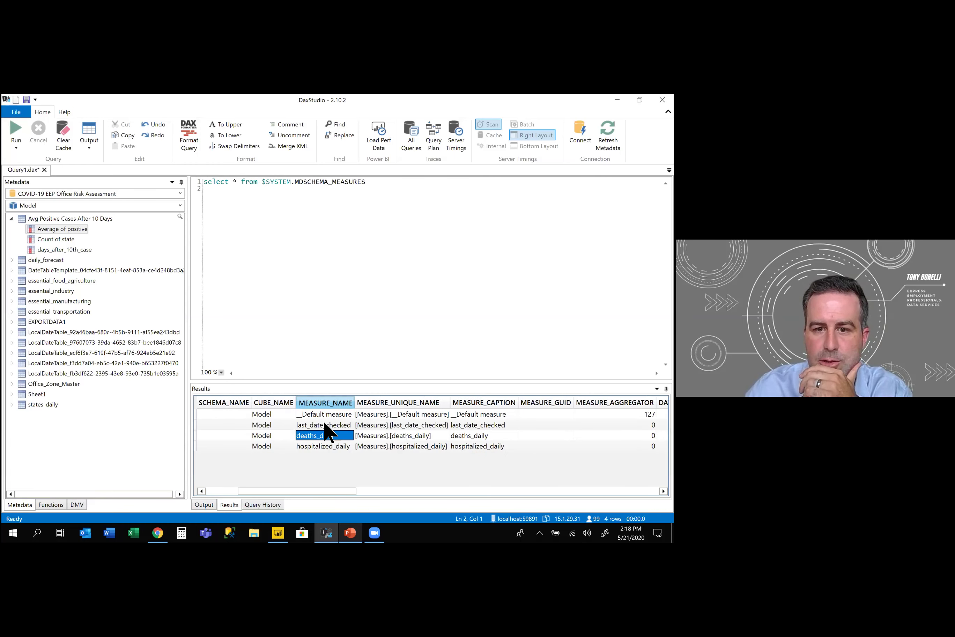
click(325, 402)
click(399, 435)
click(414, 414)
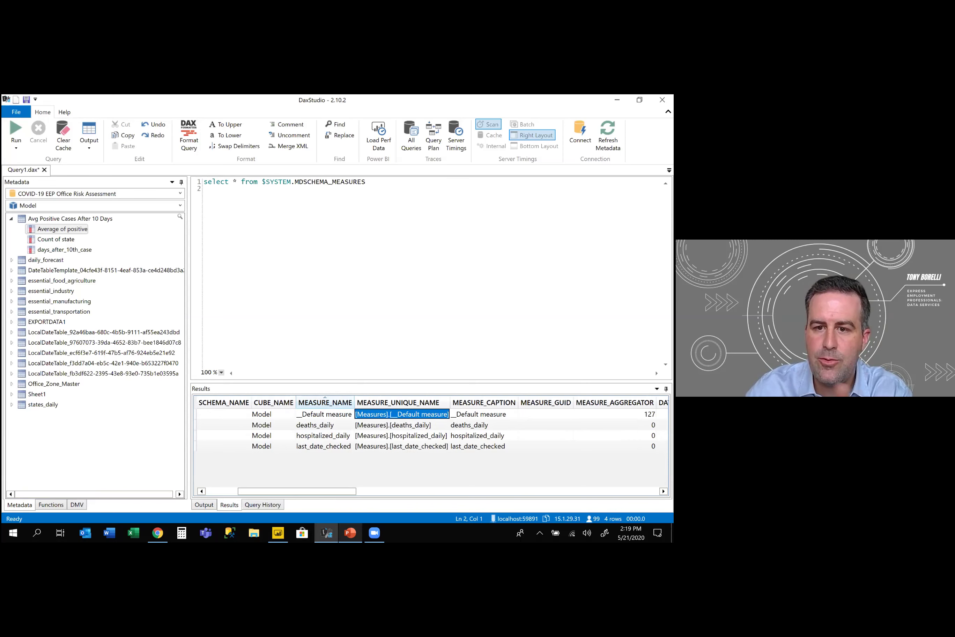
- Inspect the EXPRESSION cells for deaths_daily, last_date_checked and hospitalized_daily
scroll(332, 440, right, 3)
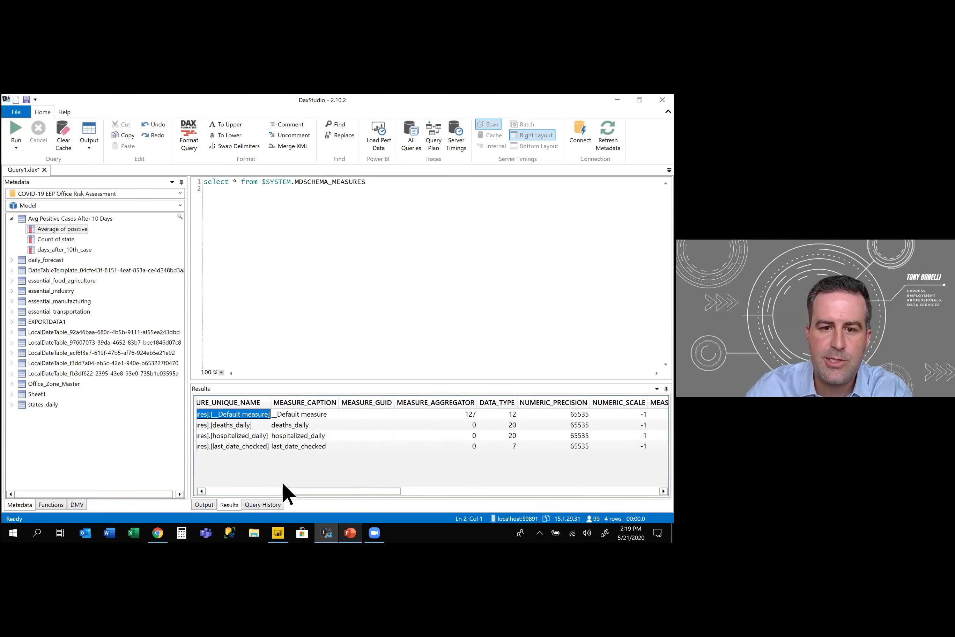
click(404, 491)
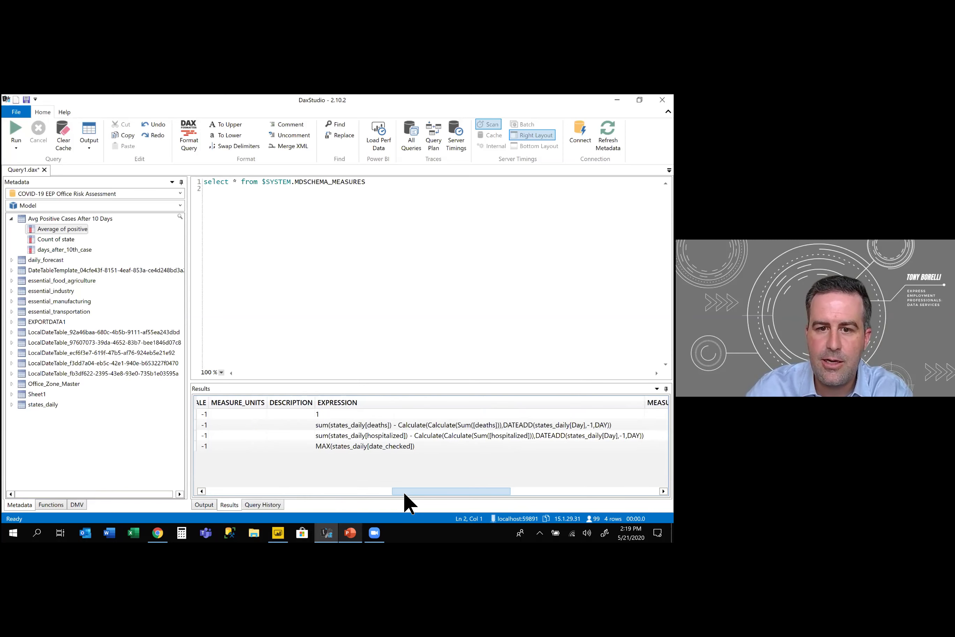
scroll(364, 421, right, 1)
click(356, 424)
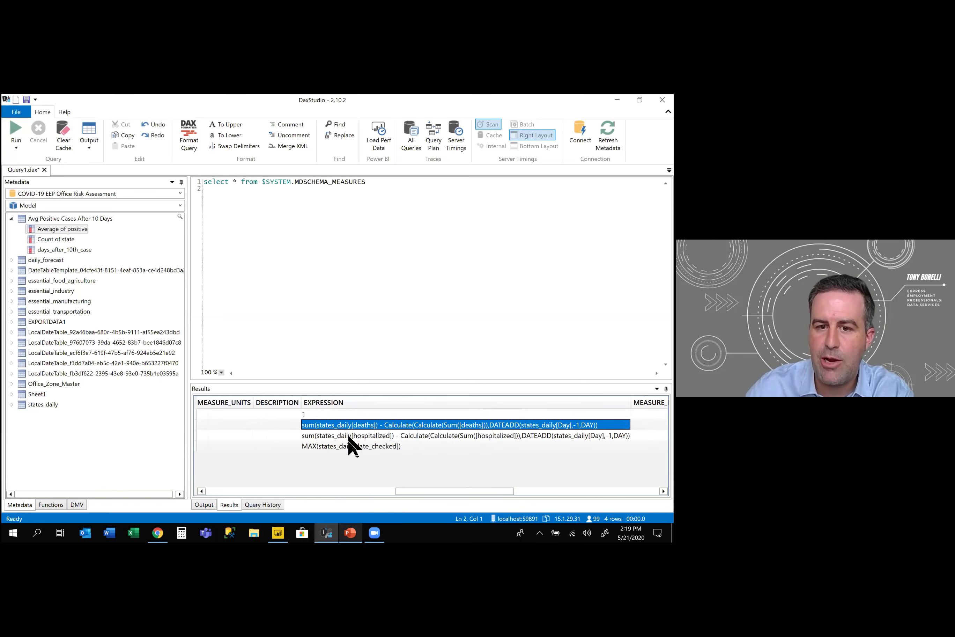
click(352, 444)
click(356, 435)
key(Up)
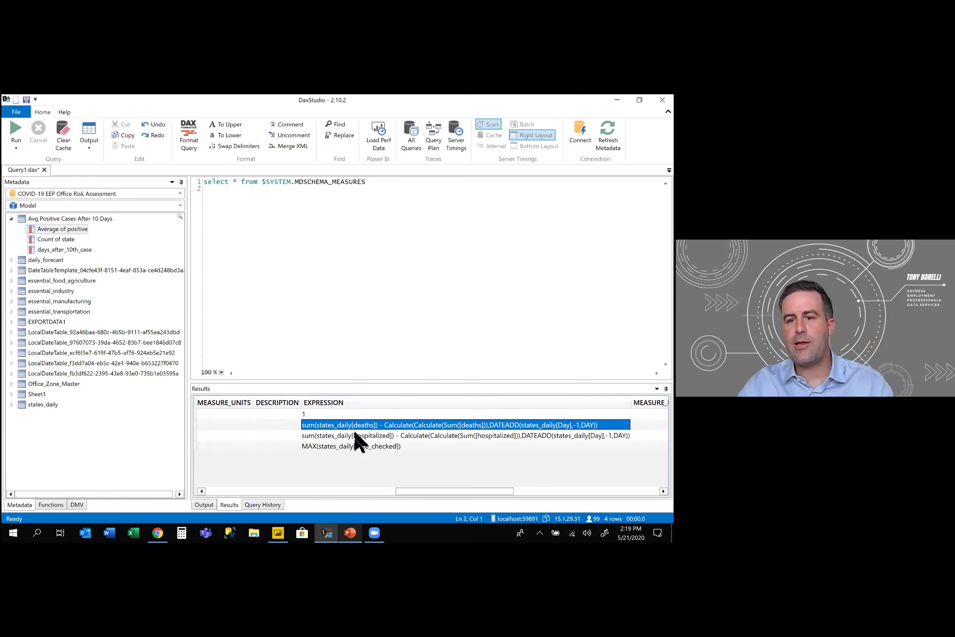
click(401, 435)
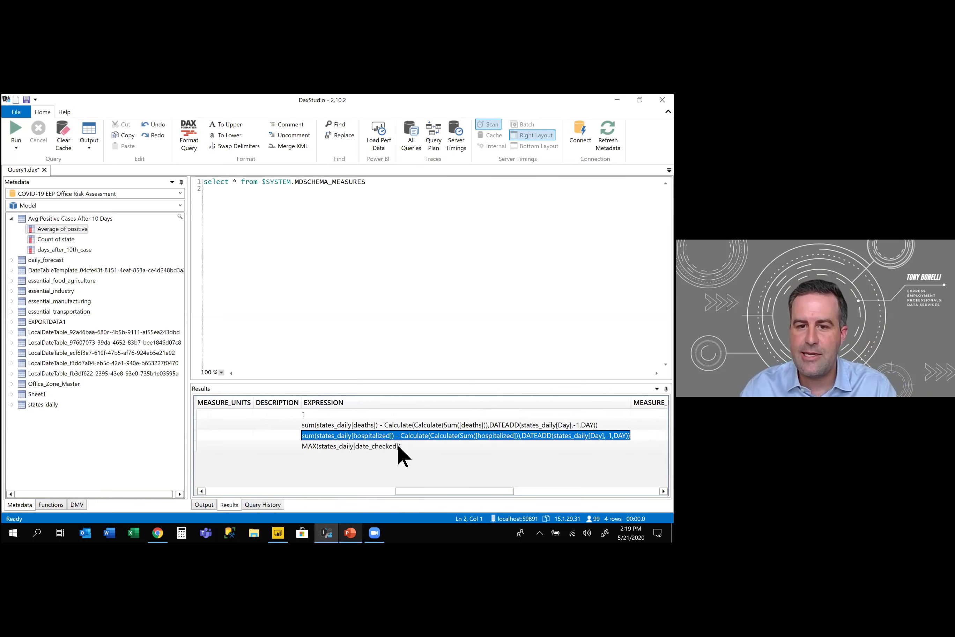
click(403, 426)
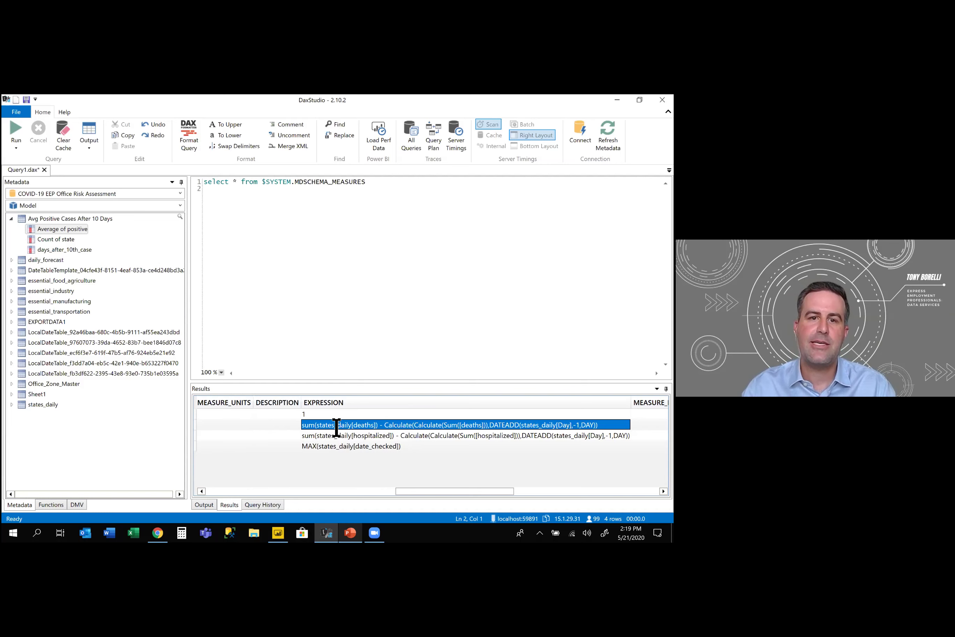
click(387, 207)
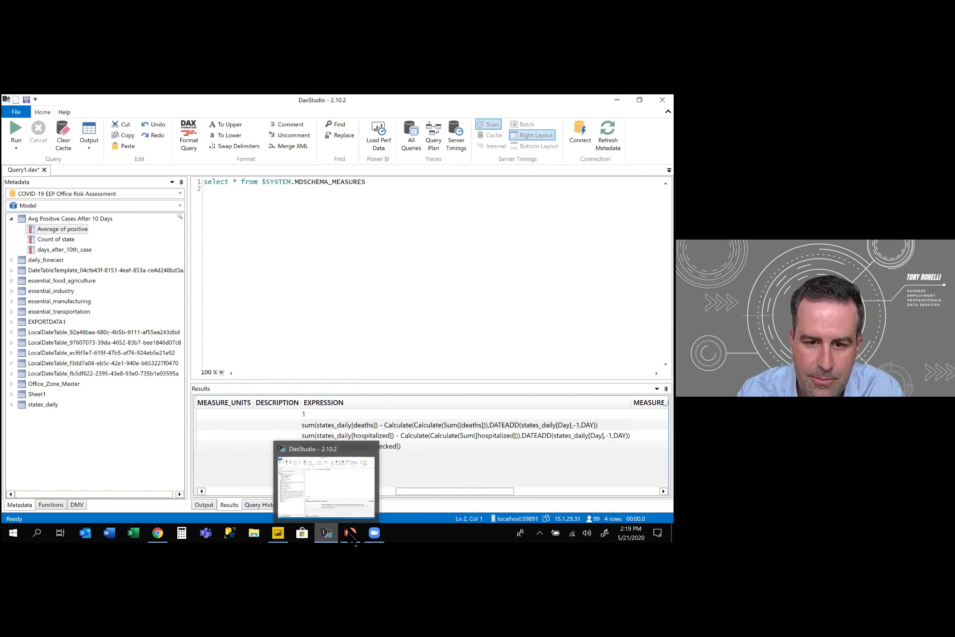
click(350, 533)
drag(426, 419, 172, 330)
click(399, 303)
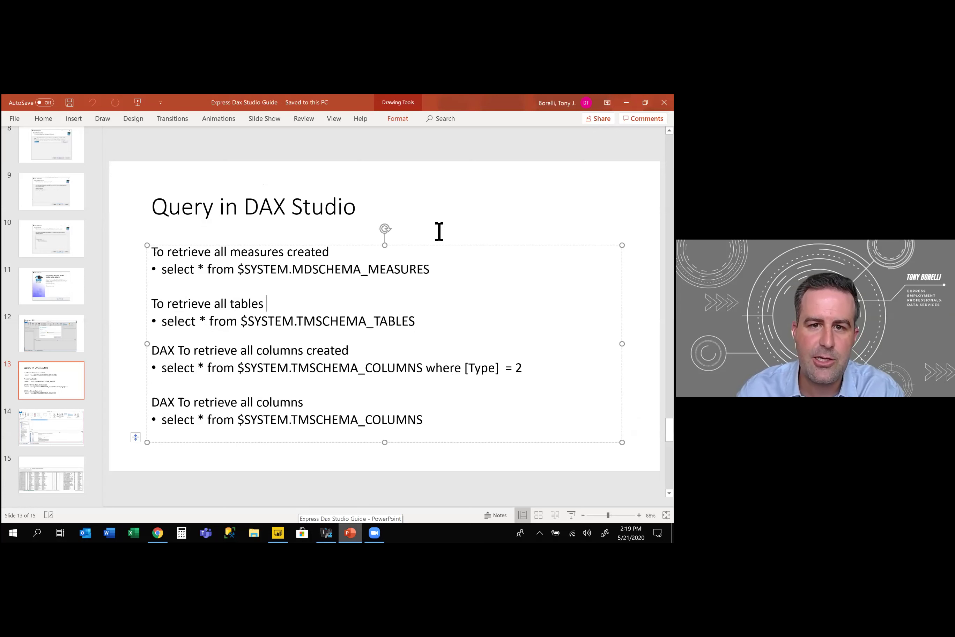
click(436, 230)
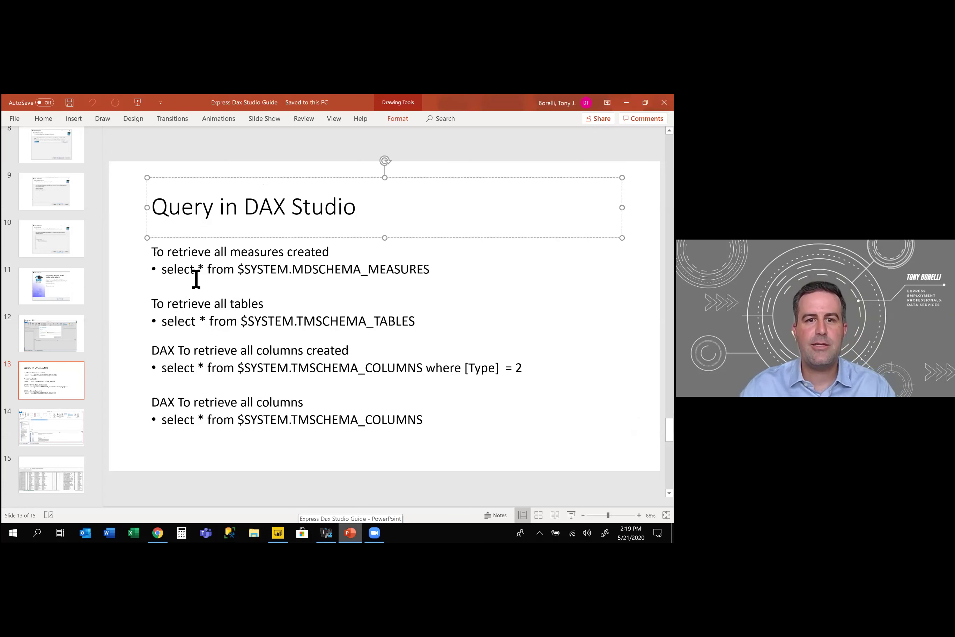
triple_click(268, 259)
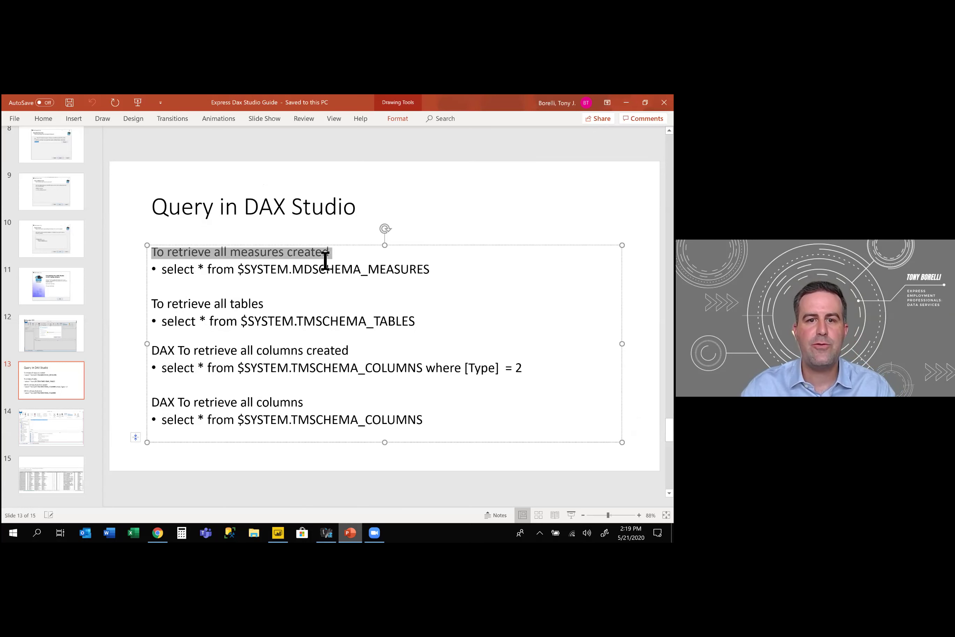
drag(367, 269, 418, 274)
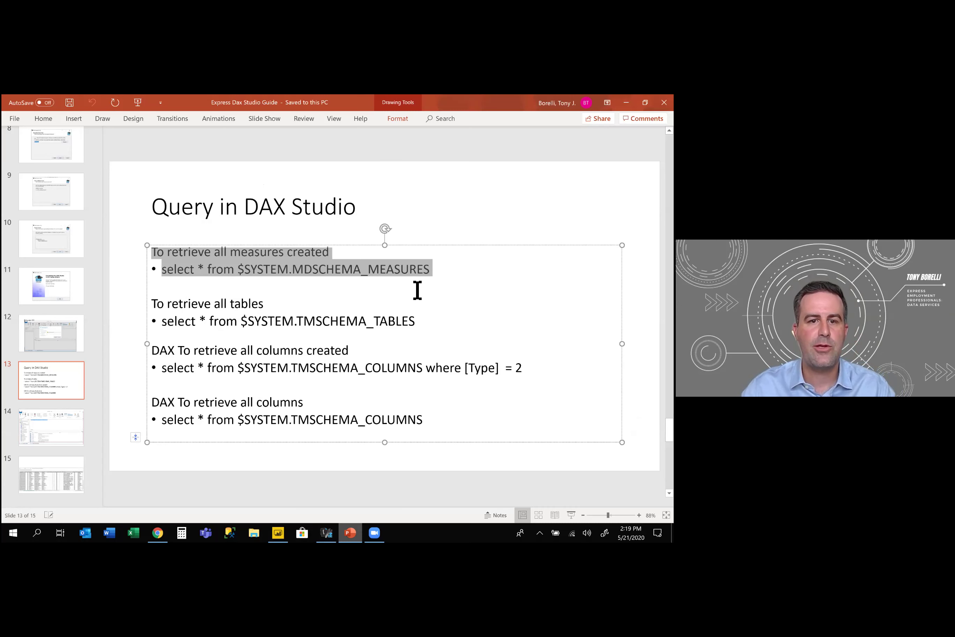
click(153, 306)
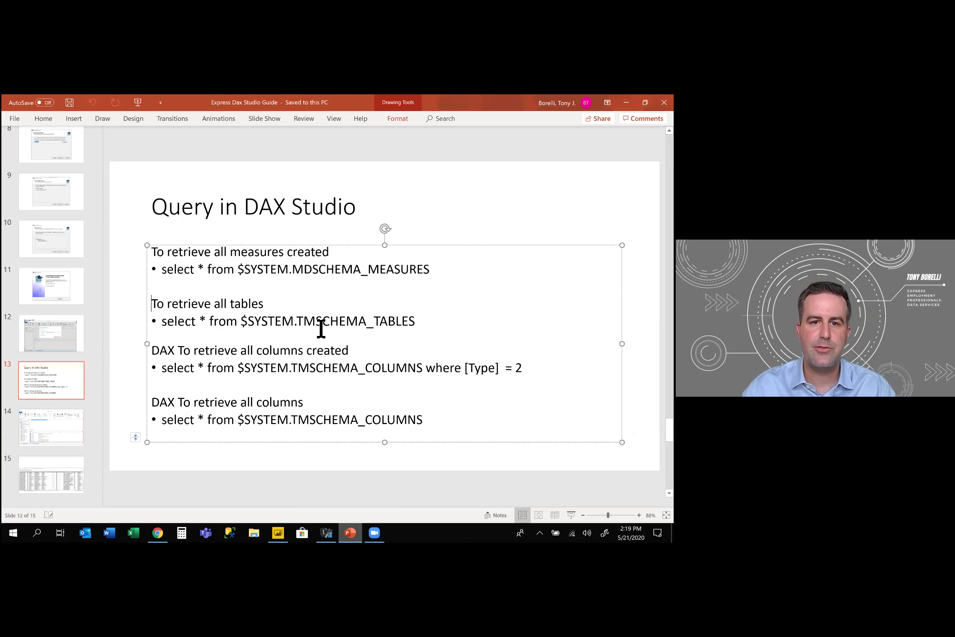
shift+click(405, 326)
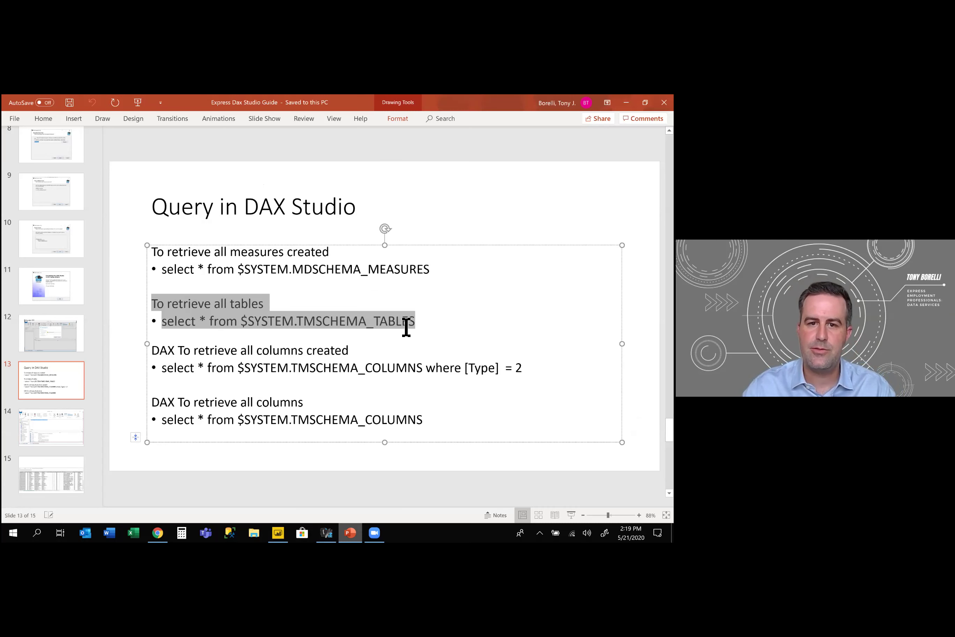
click(346, 325)
click(153, 353)
shift+click(523, 367)
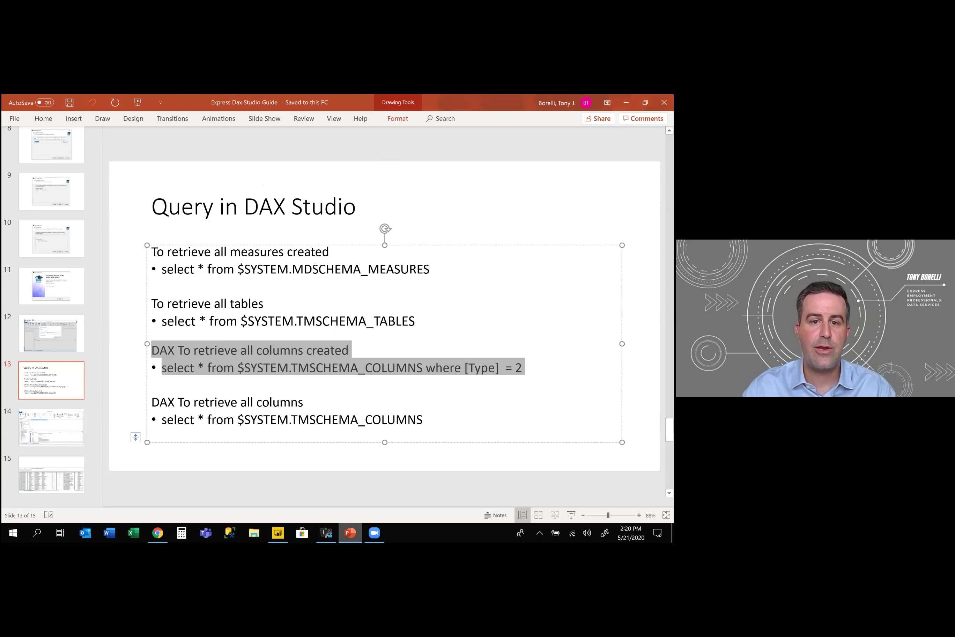
click(523, 368)
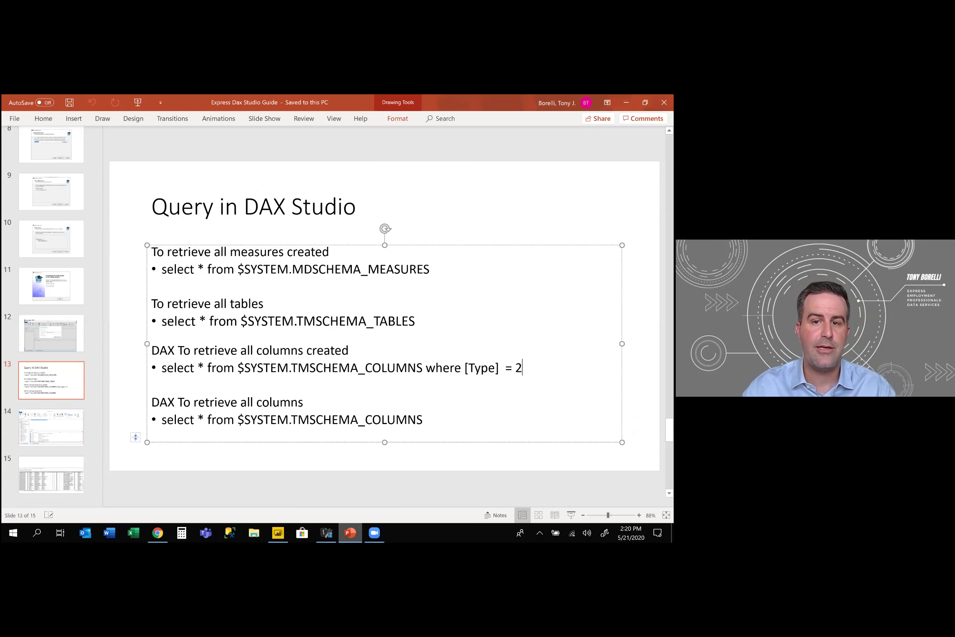
drag(435, 273, 293, 272)
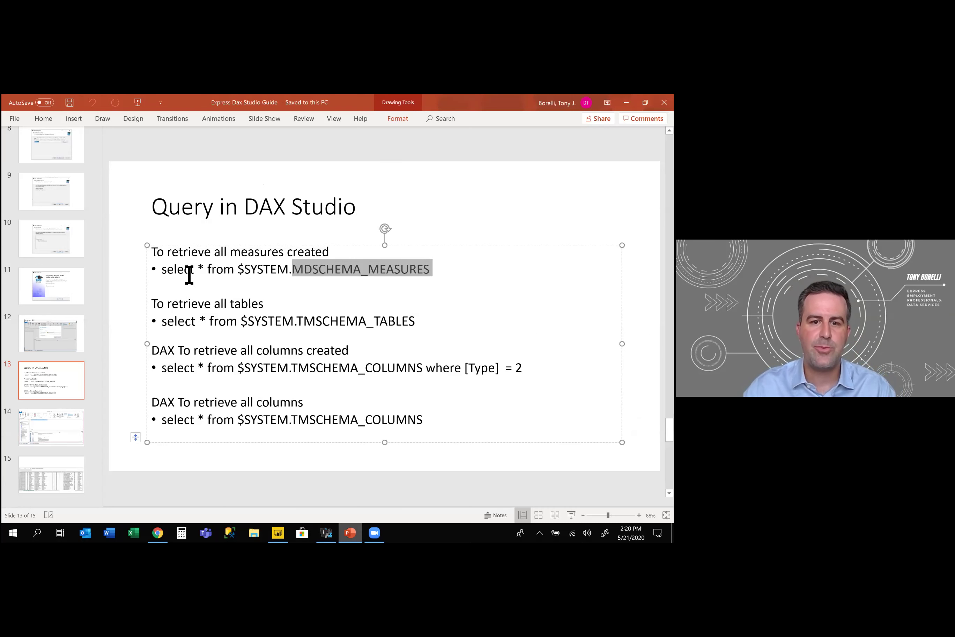
drag(190, 251, 432, 271)
click(523, 367)
shift+click(172, 371)
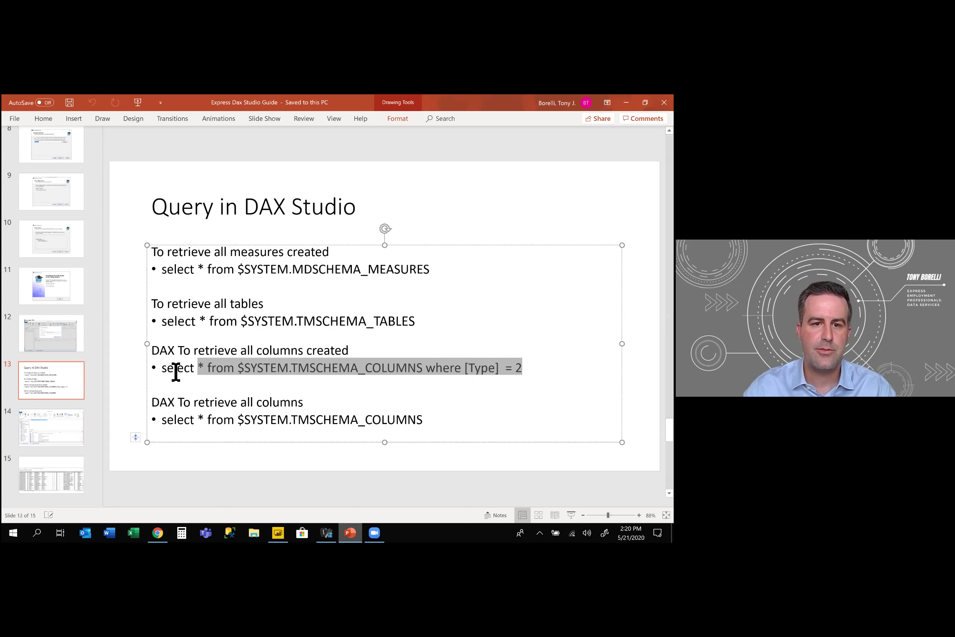
double_click(332, 430)
shift+click(164, 420)
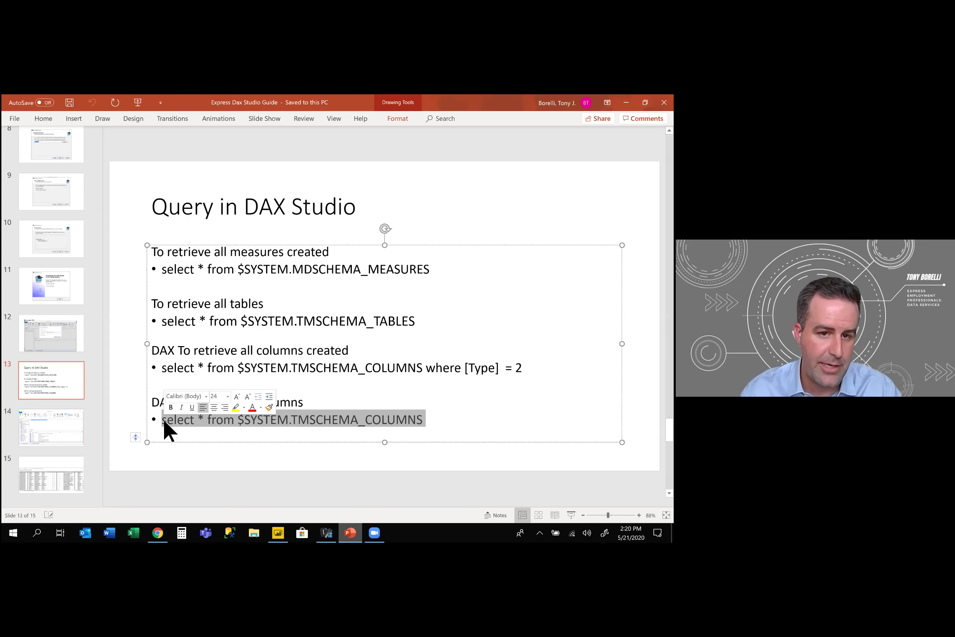
click(167, 424)
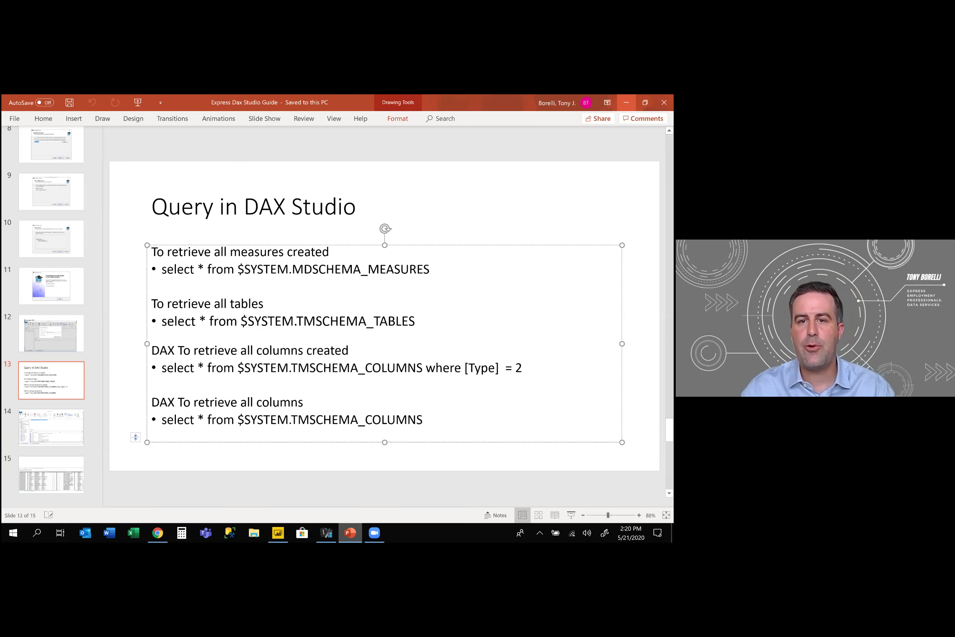
- Back in DAX Studio, filter the DMV list by the search text 'sche'
key(alt+Tab)
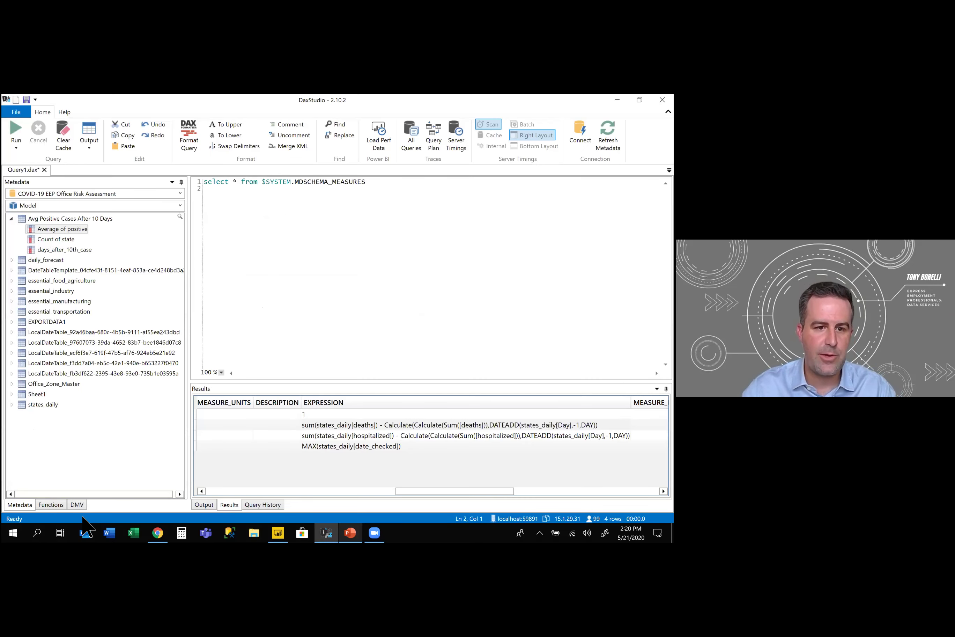
click(77, 504)
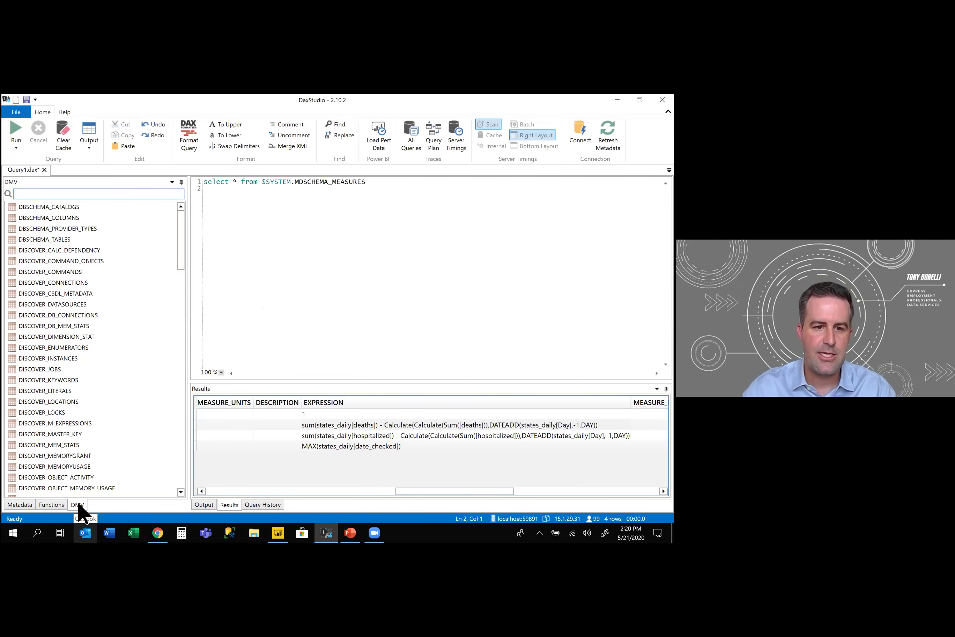
click(88, 264)
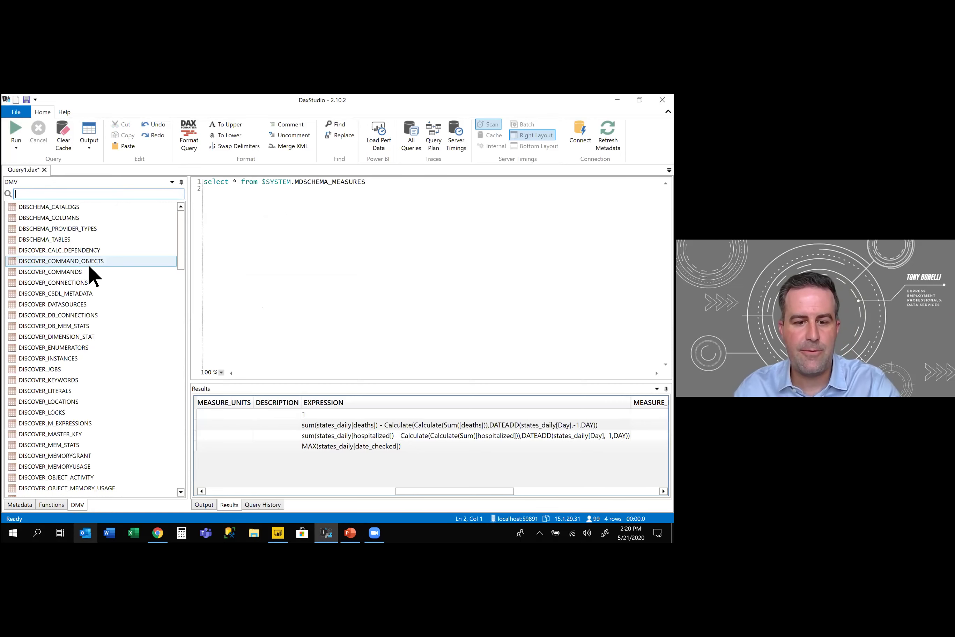
text(sche)
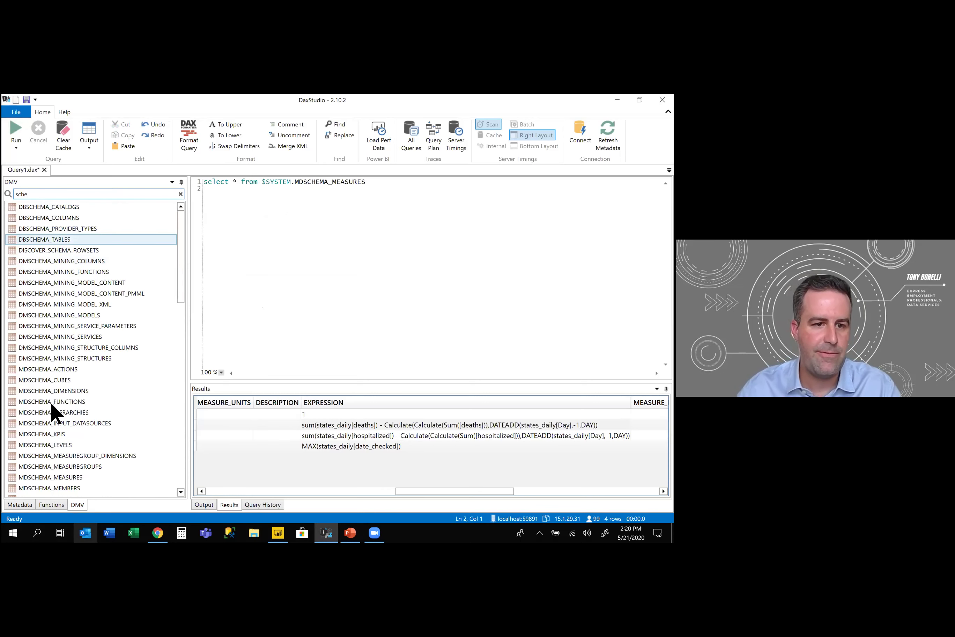
scroll(29, 427, down, 2)
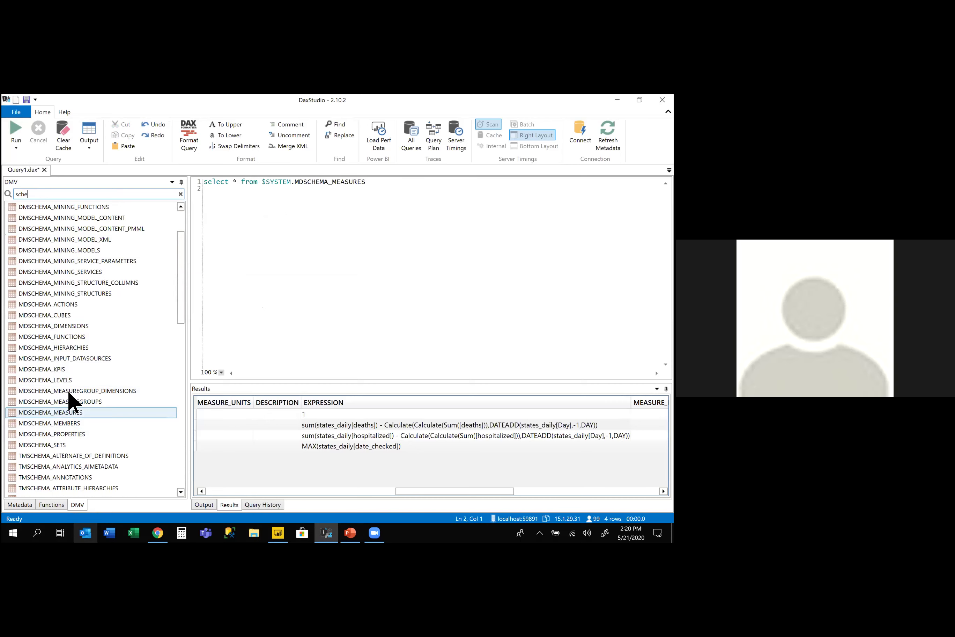
scroll(62, 247, up, 2)
- Delete the 'sche' filter and return from the Functions list to the full DMV list
click(48, 197)
key(BackSpace)
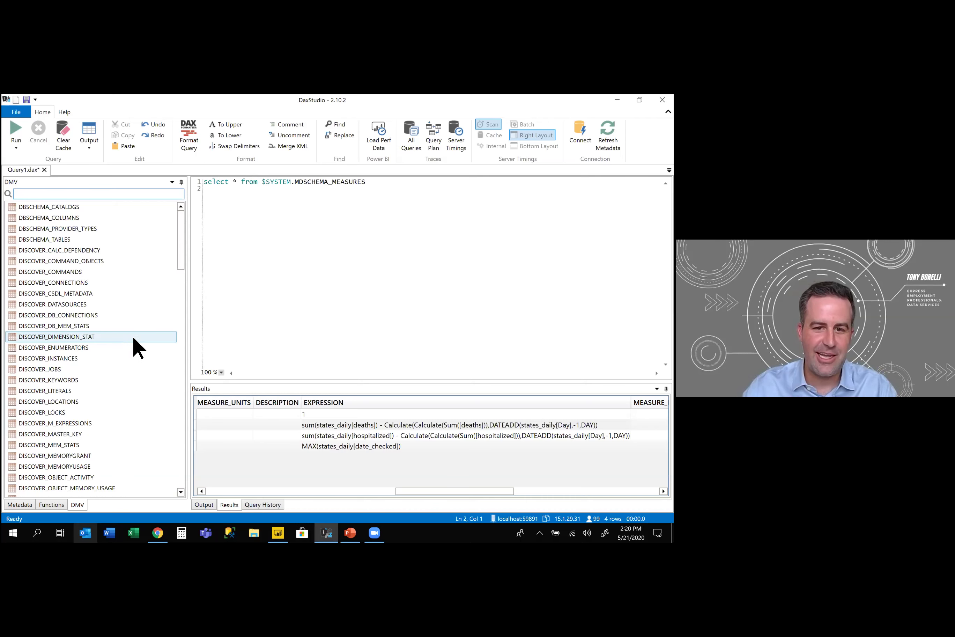
click(44, 506)
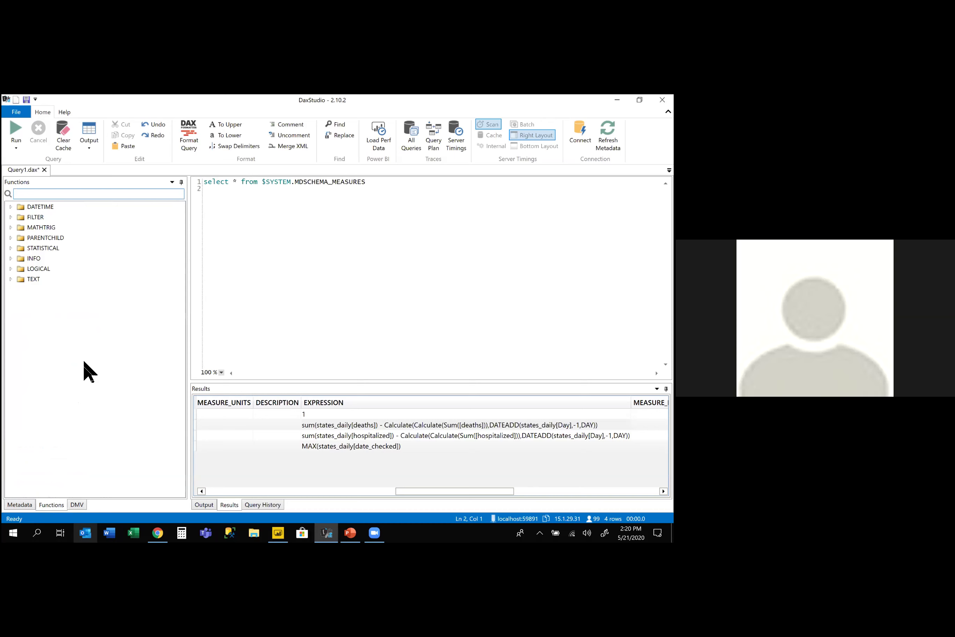
click(79, 504)
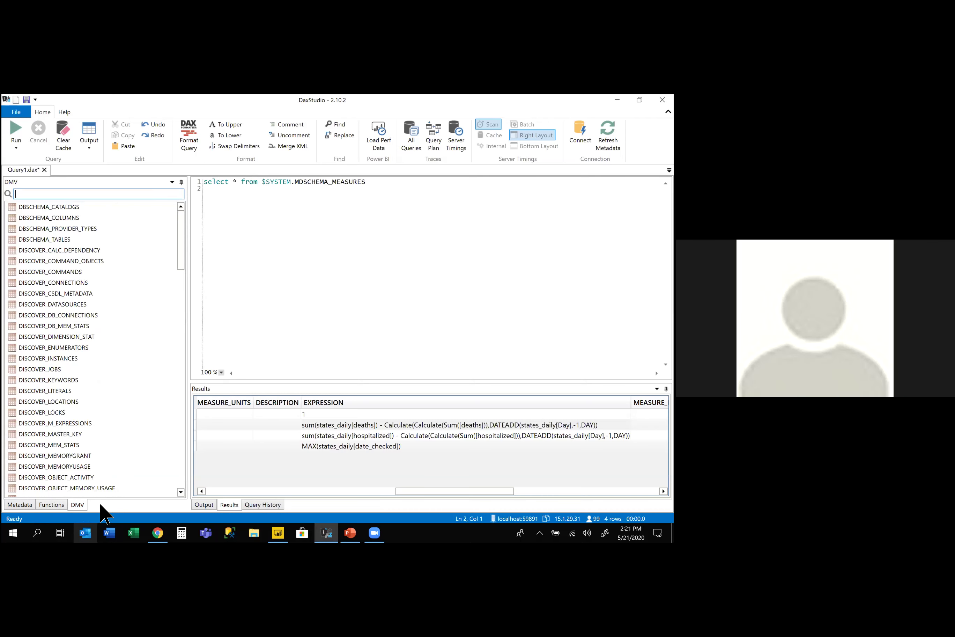
- Show the COVID-19 model metadata and delete the empty second line of the MDSCHEMA_MEASURES query
click(21, 505)
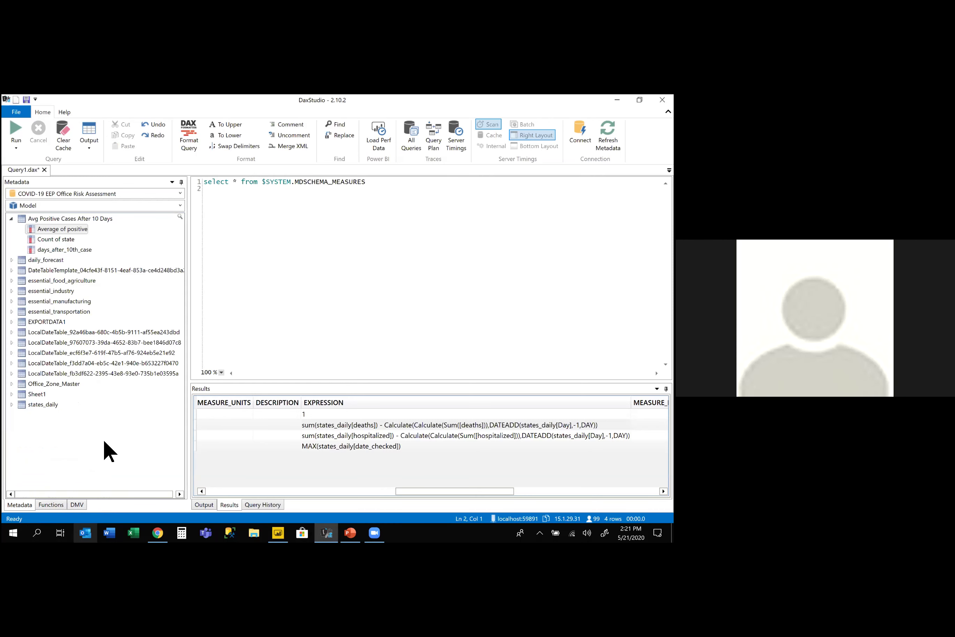
click(361, 317)
key(BackSpace)
- Review DAX Studio's Output destinations without changing them, then return to the end of the query line
click(90, 147)
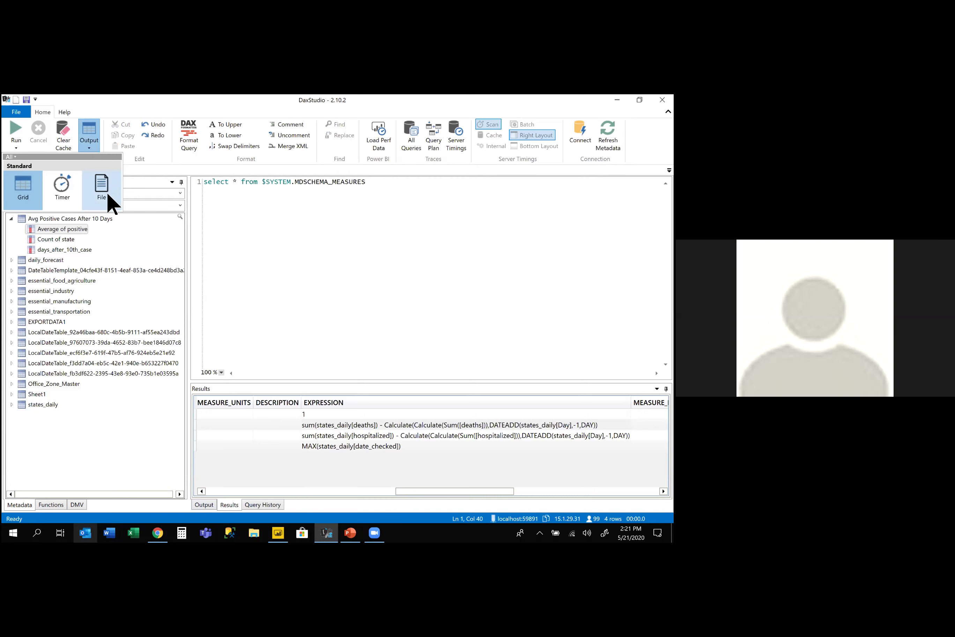
click(298, 266)
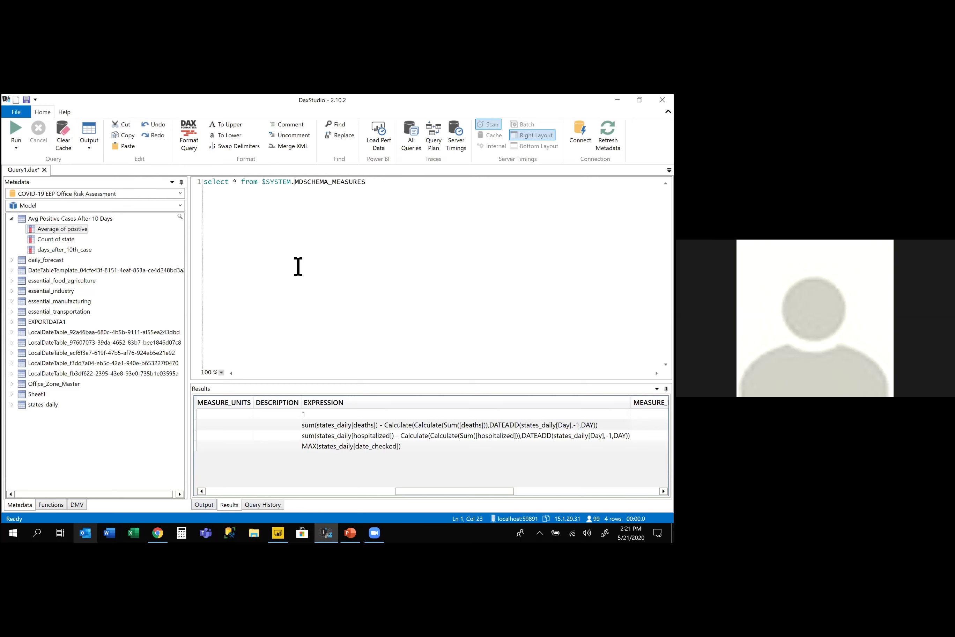
click(398, 249)
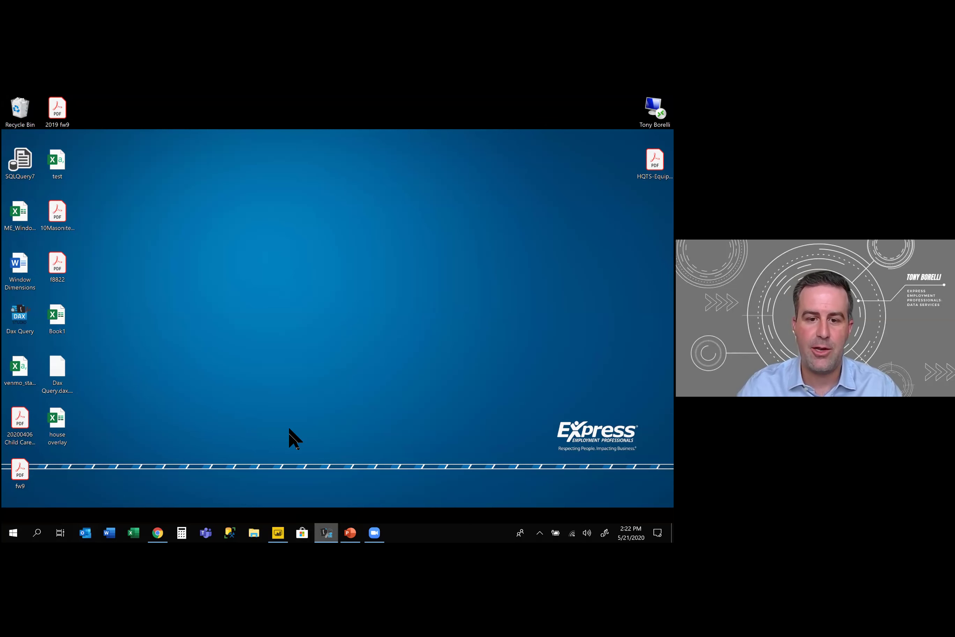
- Bring back the Express Dax Studio Guide deck and move from slide 14 to slide 15
click(353, 533)
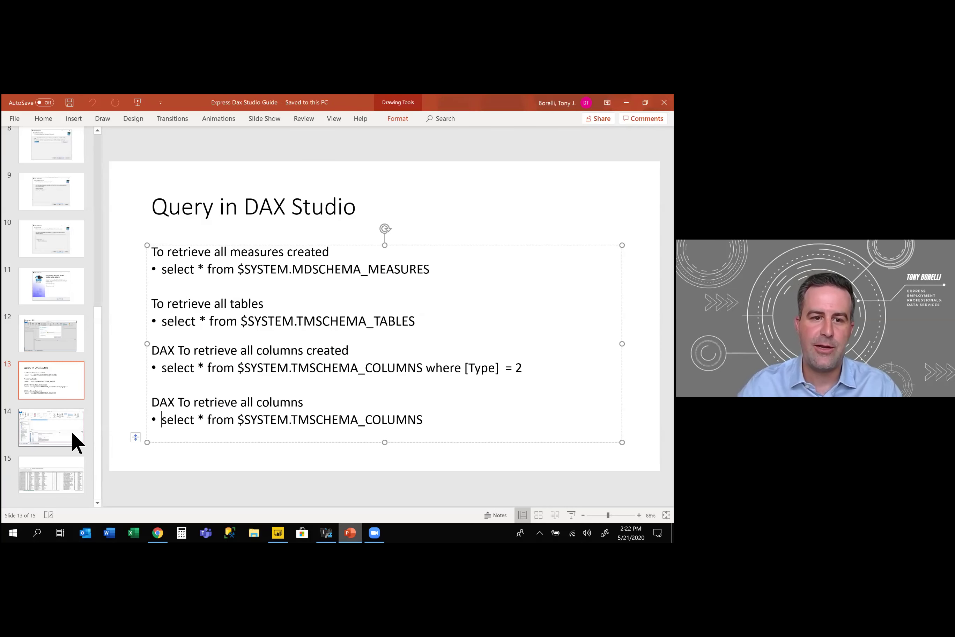
click(72, 430)
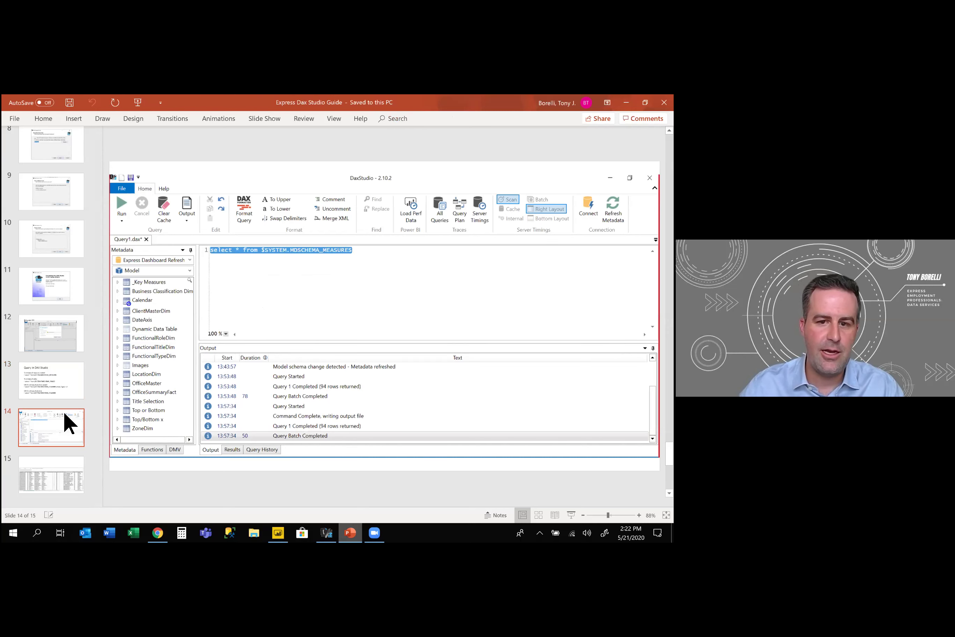
key(Down)
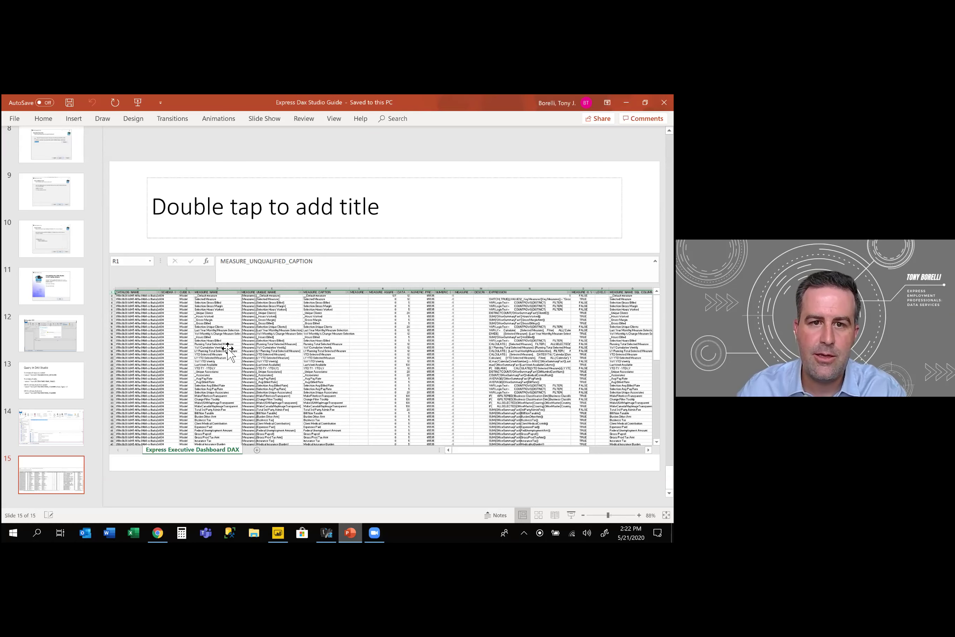
- Zoom slide 15 to 300% and scroll its spreadsheet from CATALOG NAME to the EXPRESSION column
ctrl+scroll(277, 500, up, 6)
ctrl+scroll(162, 497, up, 5)
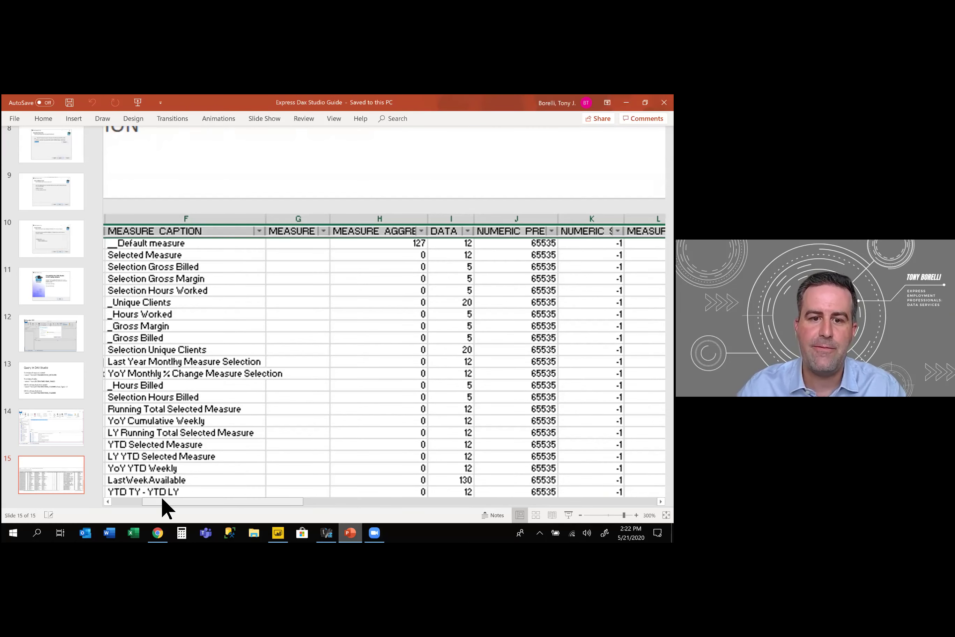
click(134, 499)
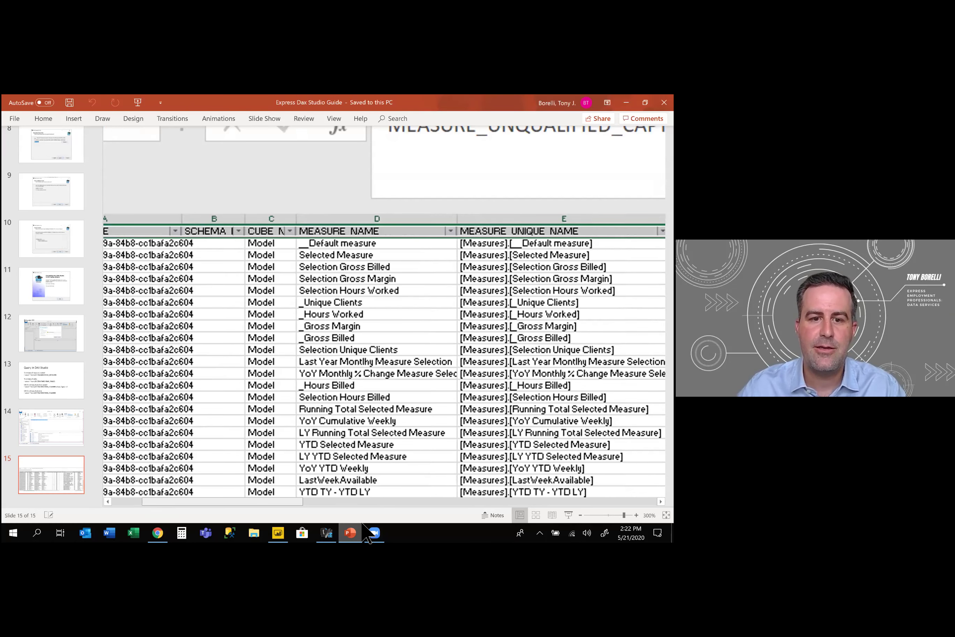
scroll(288, 329, left, 3)
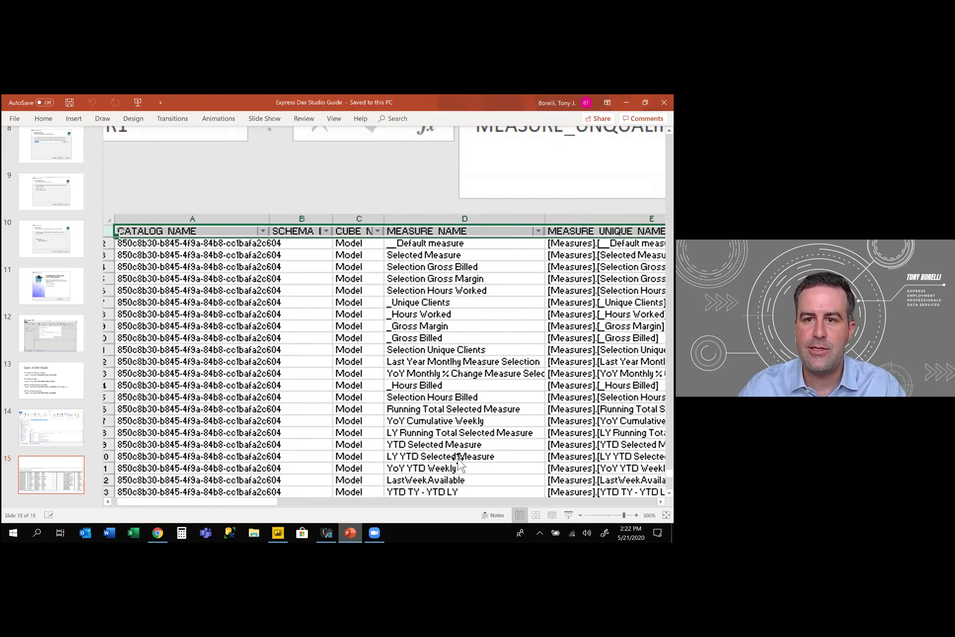
scroll(456, 456, up, 1)
click(443, 502)
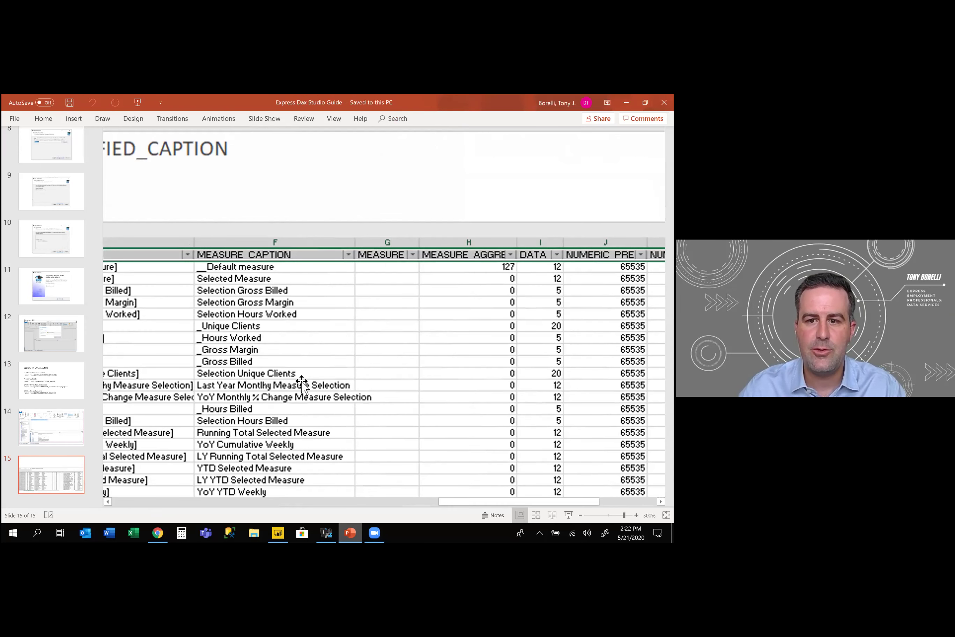
scroll(302, 384, right, 5)
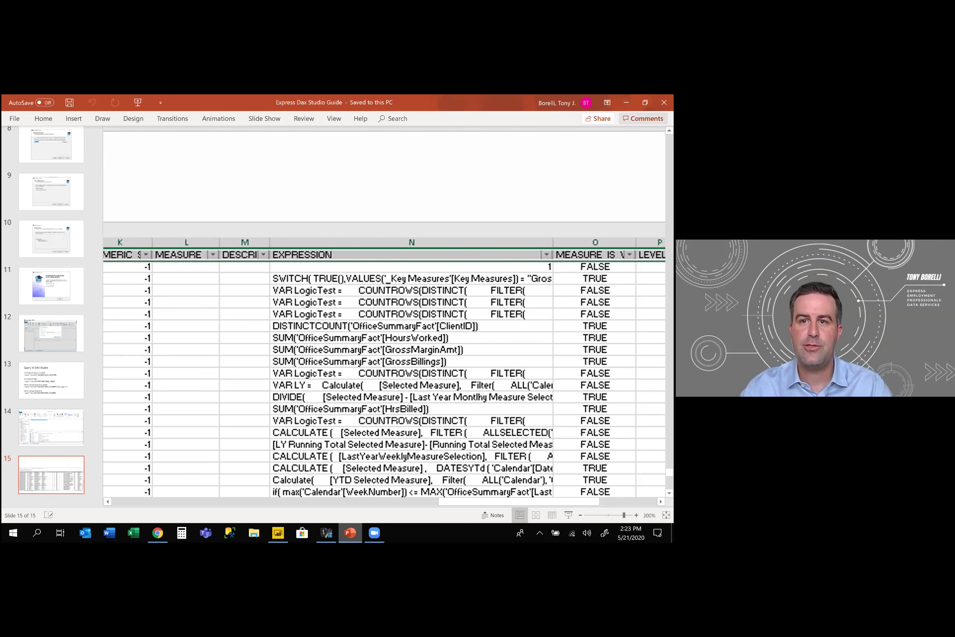
- Minimize PowerPoint, send DAX Studio query results to a text file, and run the measures query
click(626, 103)
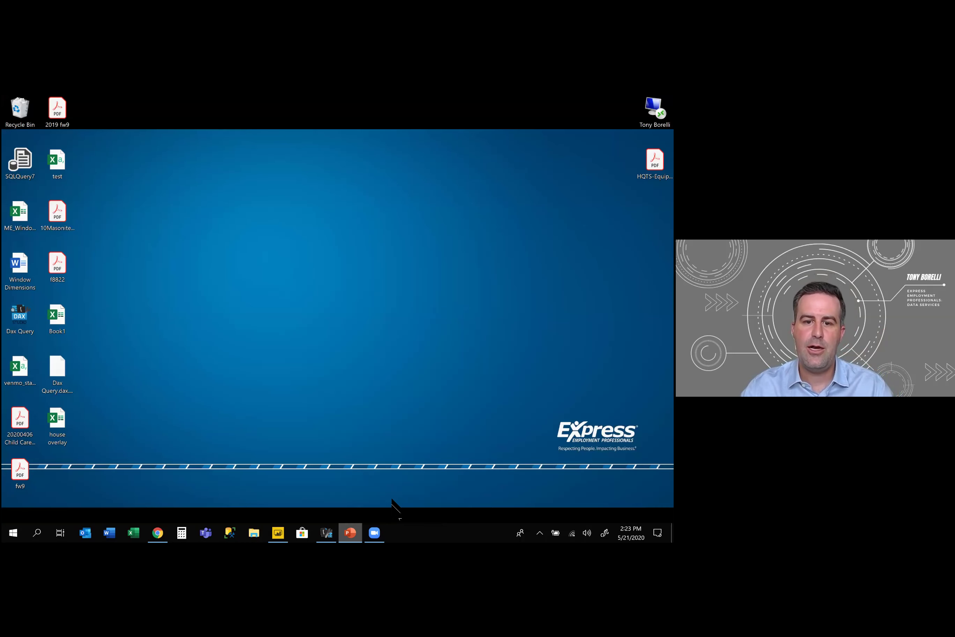
click(329, 534)
click(88, 146)
click(112, 195)
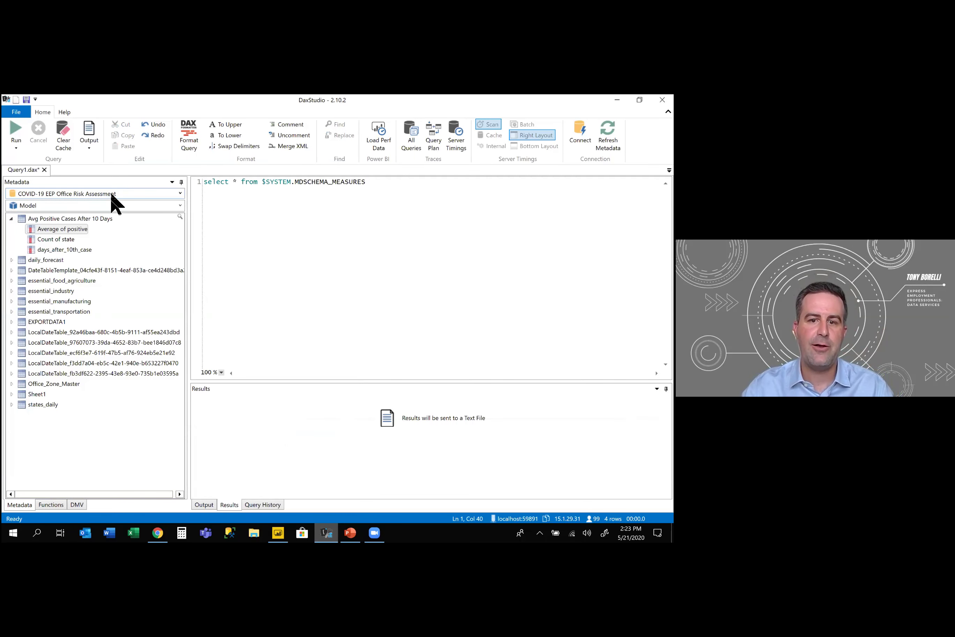
click(17, 135)
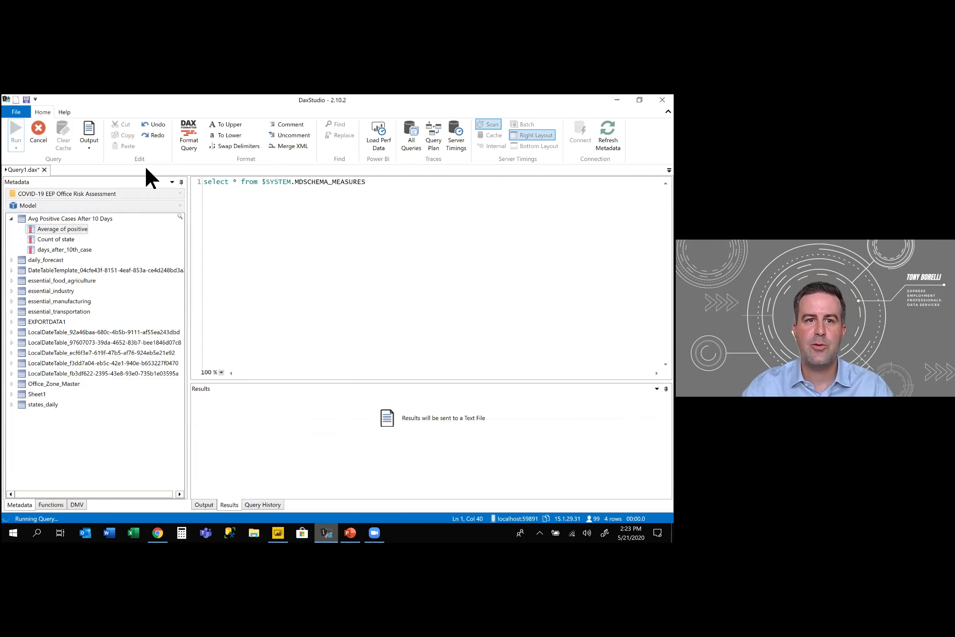
- Pick the custom export file type in the Save As dialog, then cancel the save
click(103, 268)
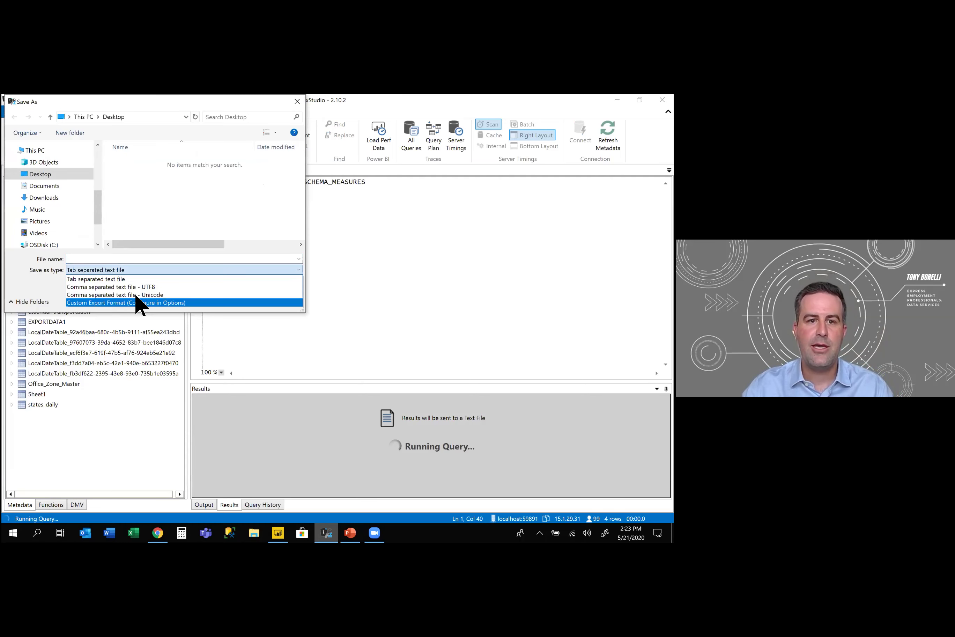
click(119, 300)
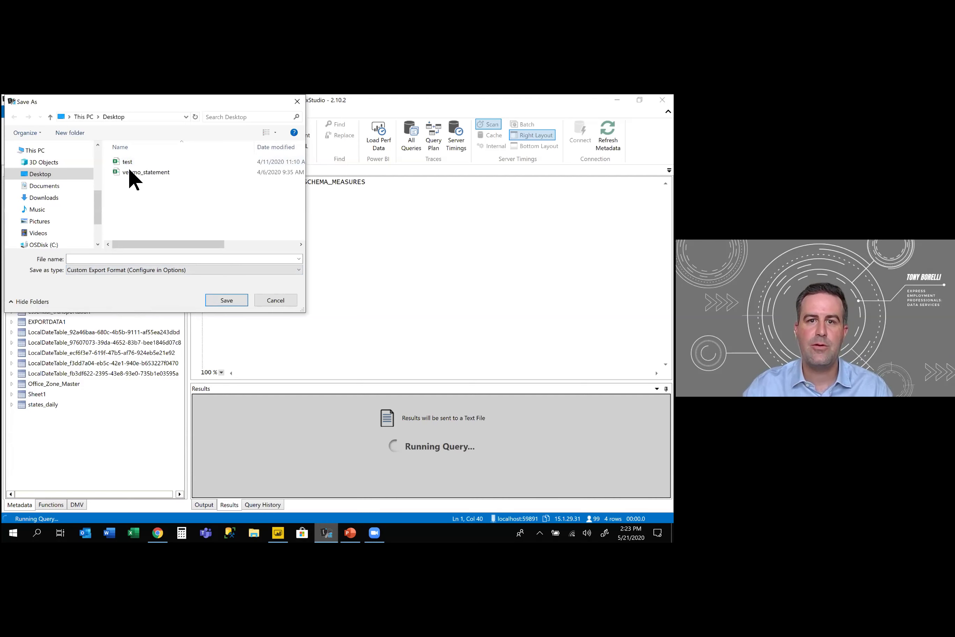
click(150, 261)
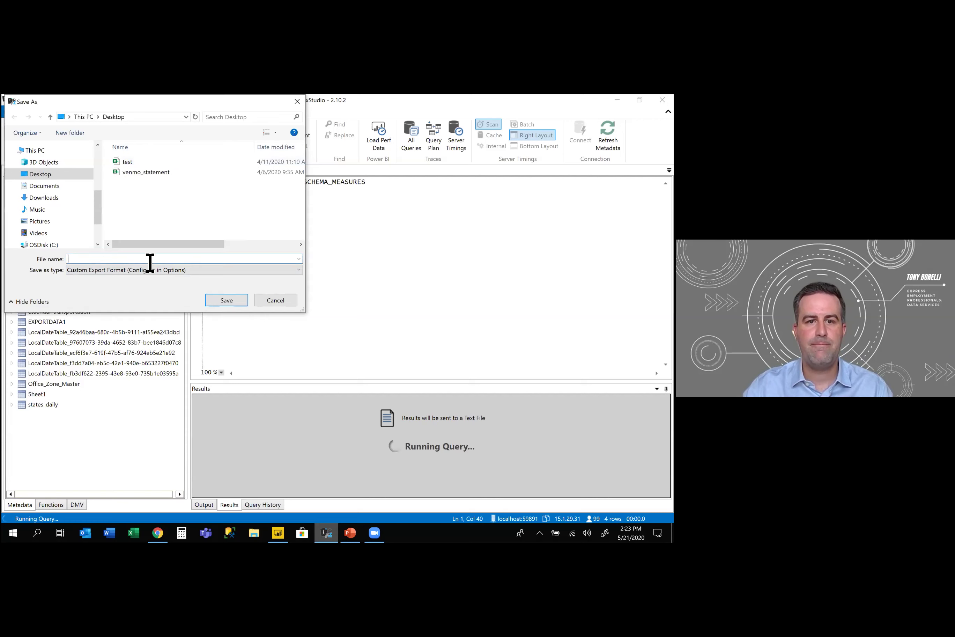
click(286, 299)
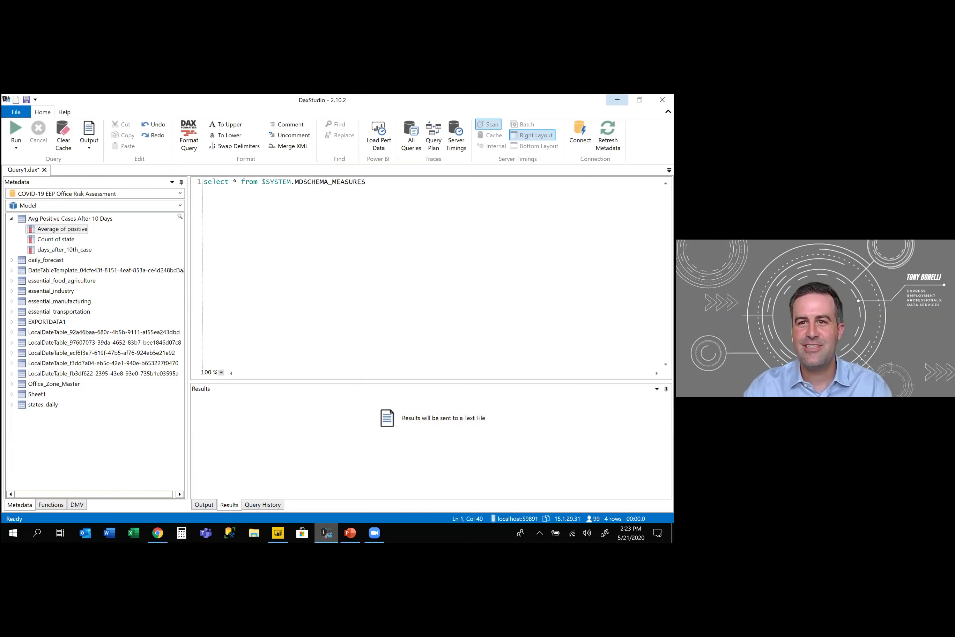
- In Power BI, open the COVID-19 by State page and collapse the Filters, Visualizations and Fields panes
click(278, 532)
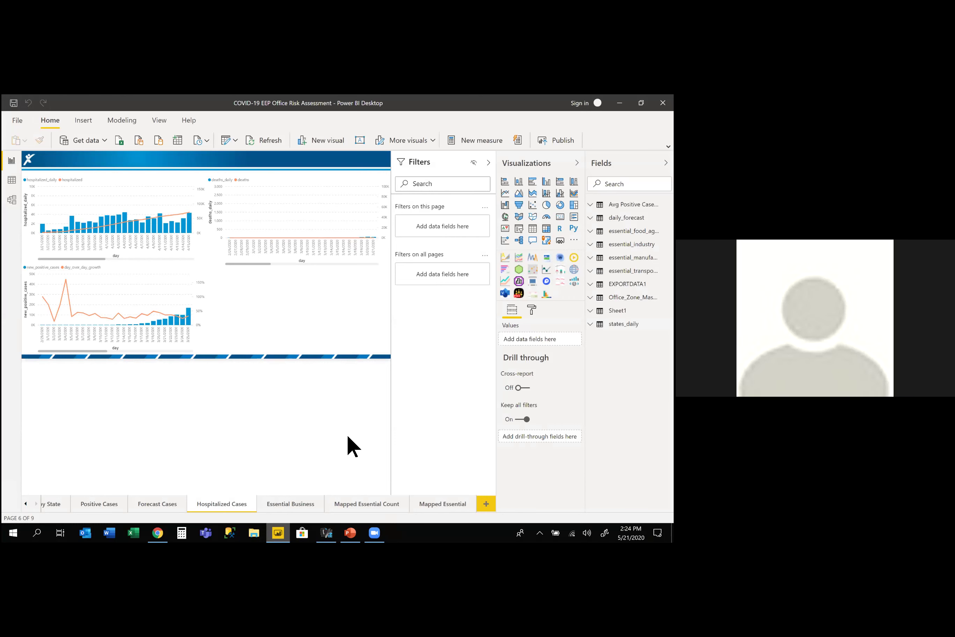
click(26, 503)
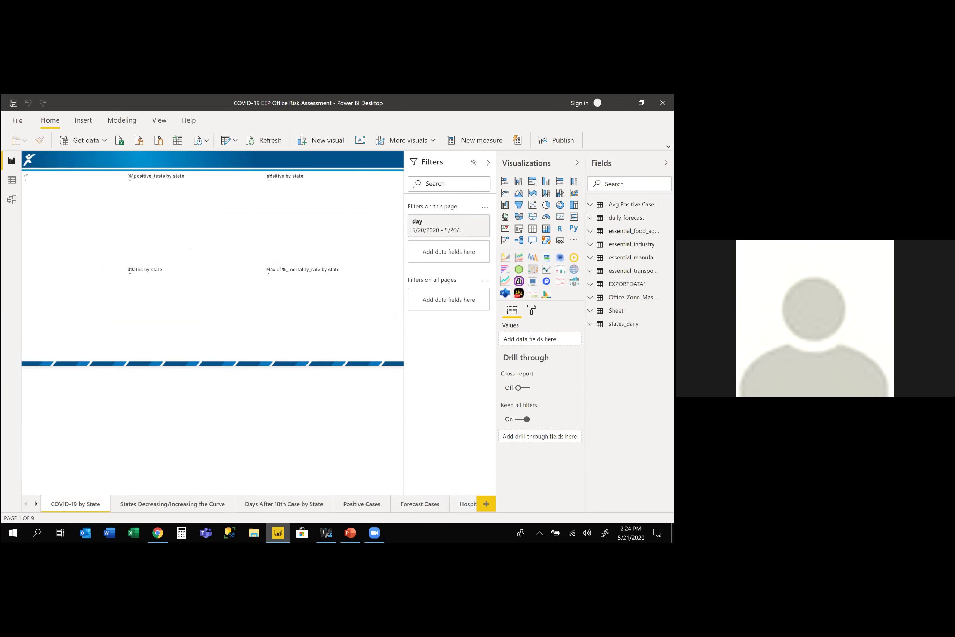
click(488, 162)
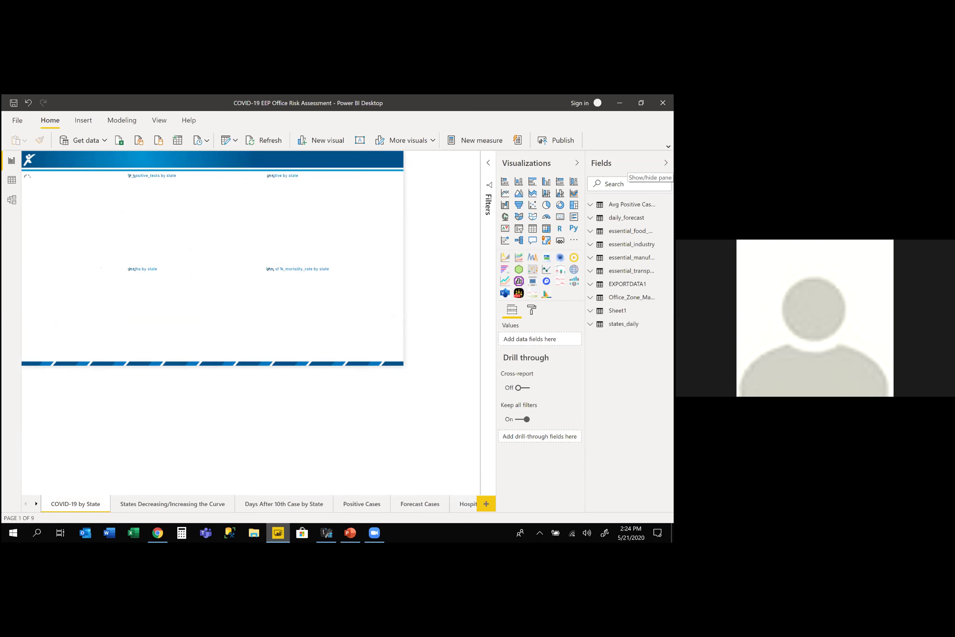
click(666, 162)
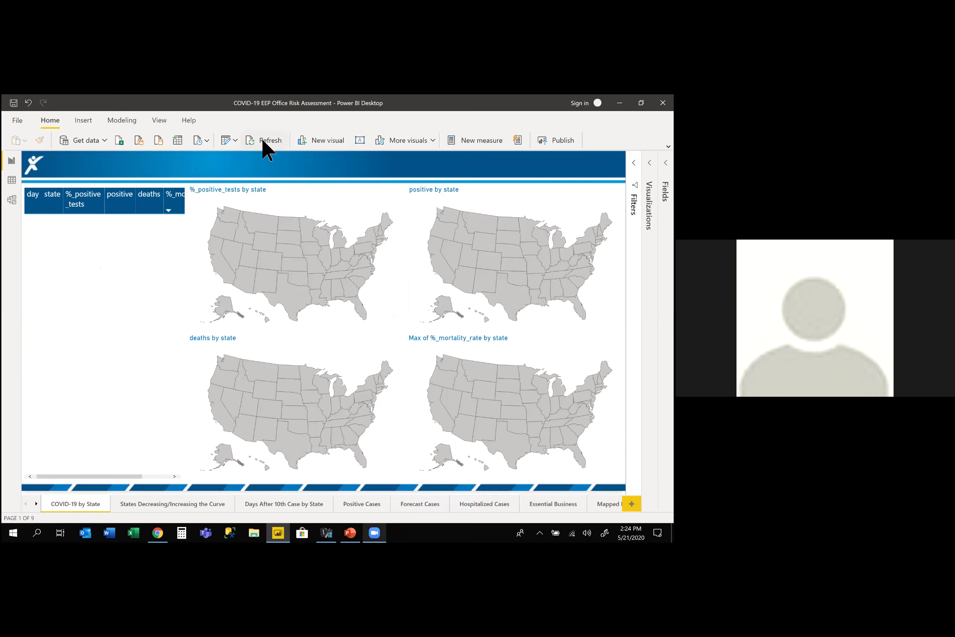
- Refresh the data so the table totals 1,542,309 positive cases and 87,472 deaths
click(278, 148)
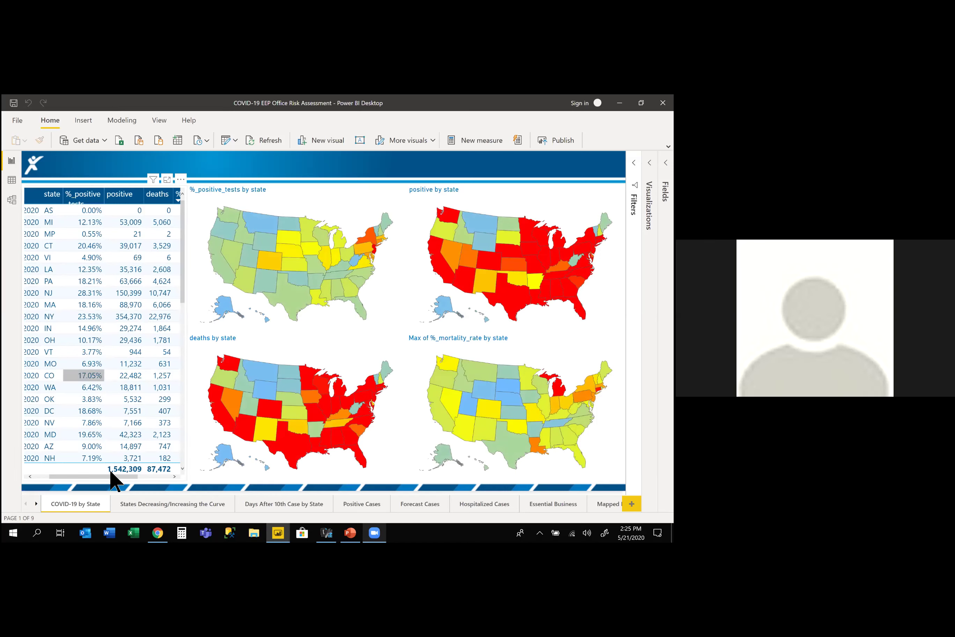
- Scroll the state table right to reveal %_mortality_rate, then select the table visual
click(159, 476)
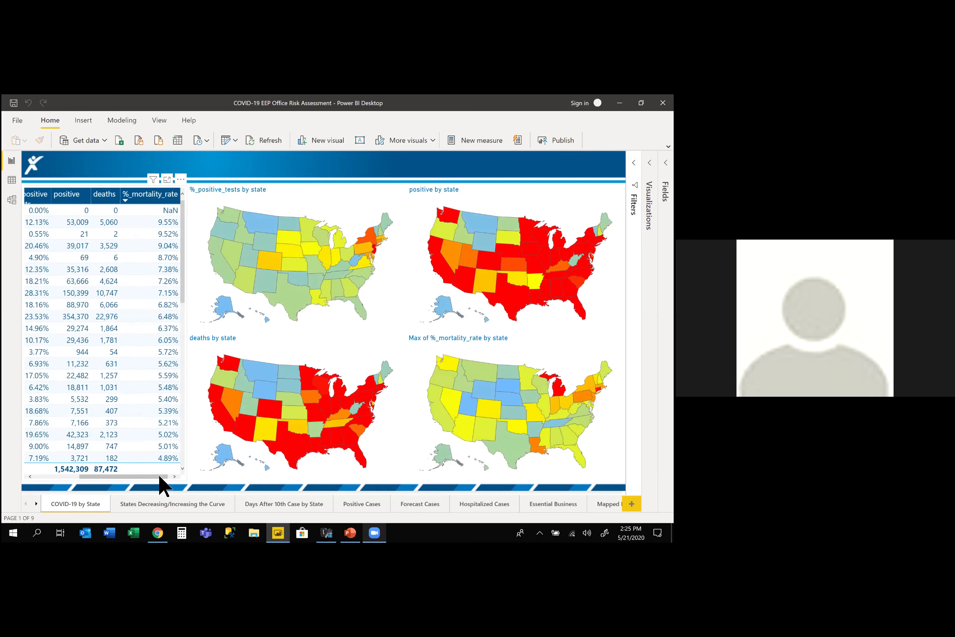
click(173, 208)
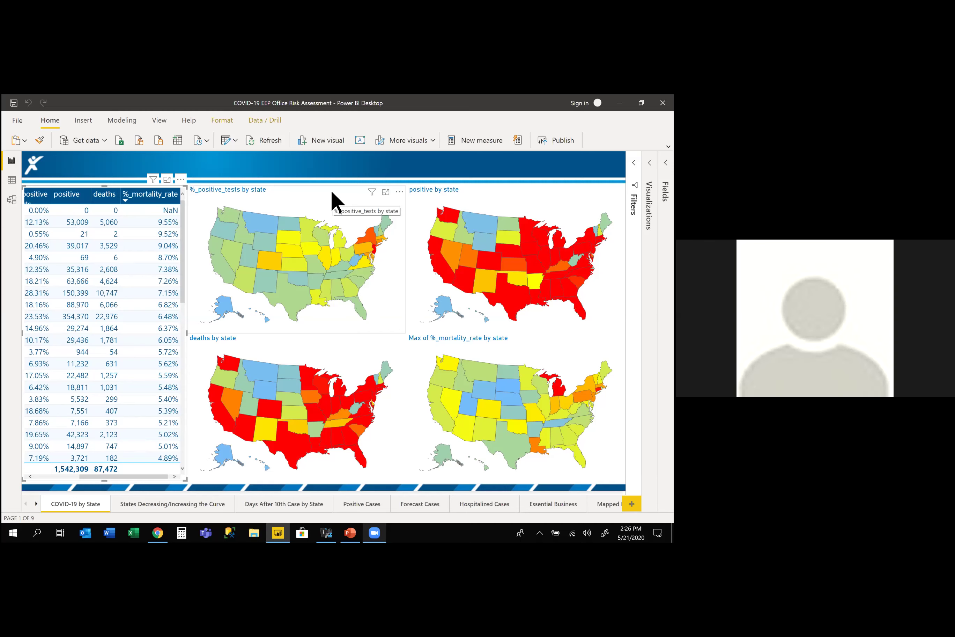
- Deselect the page's visuals, then select the %_mortality_rate-sorted state table again
click(336, 168)
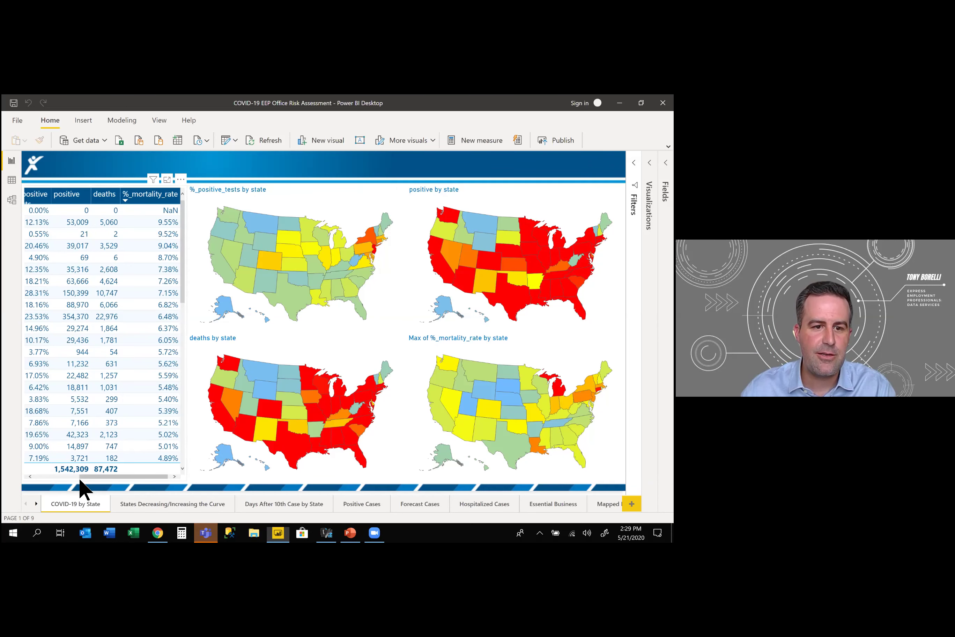
click(142, 476)
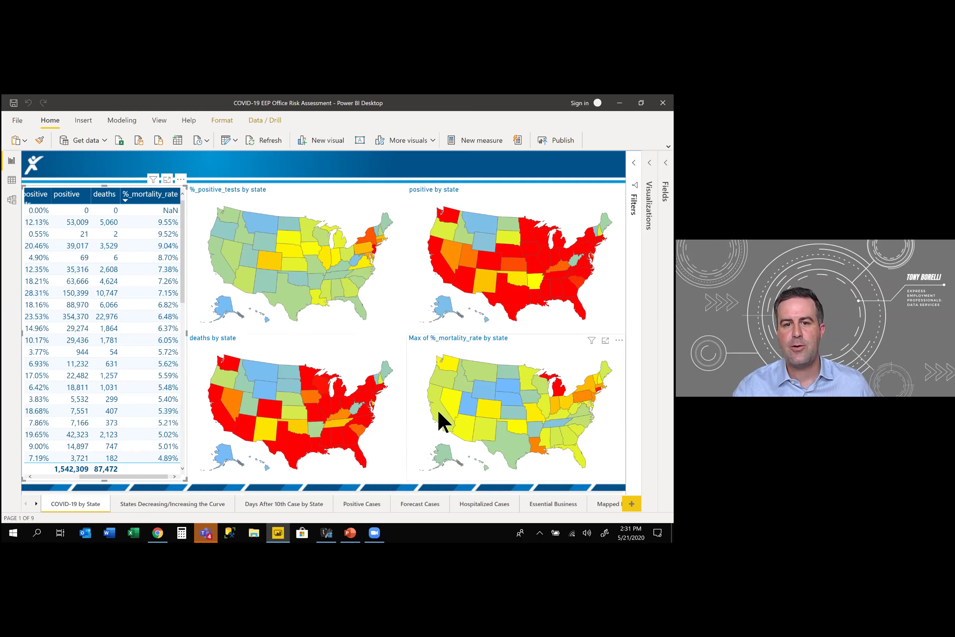
click(423, 435)
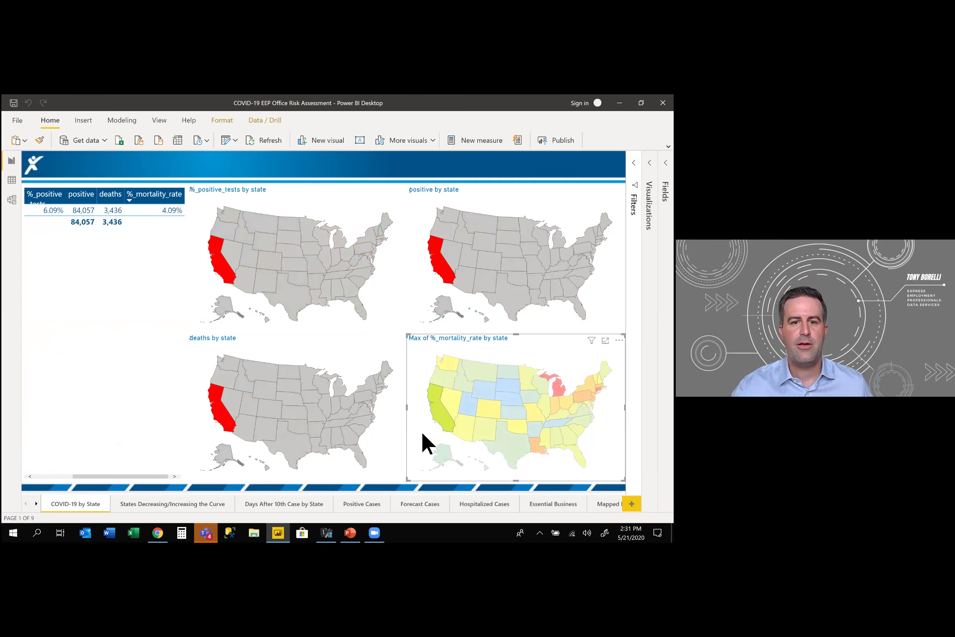
click(423, 434)
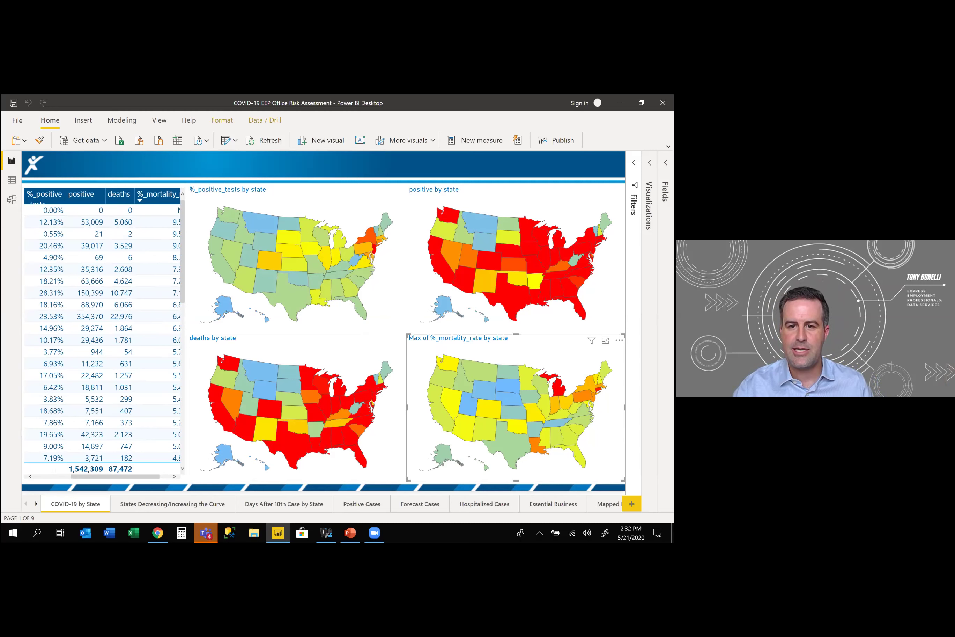
mouse_move(552, 387)
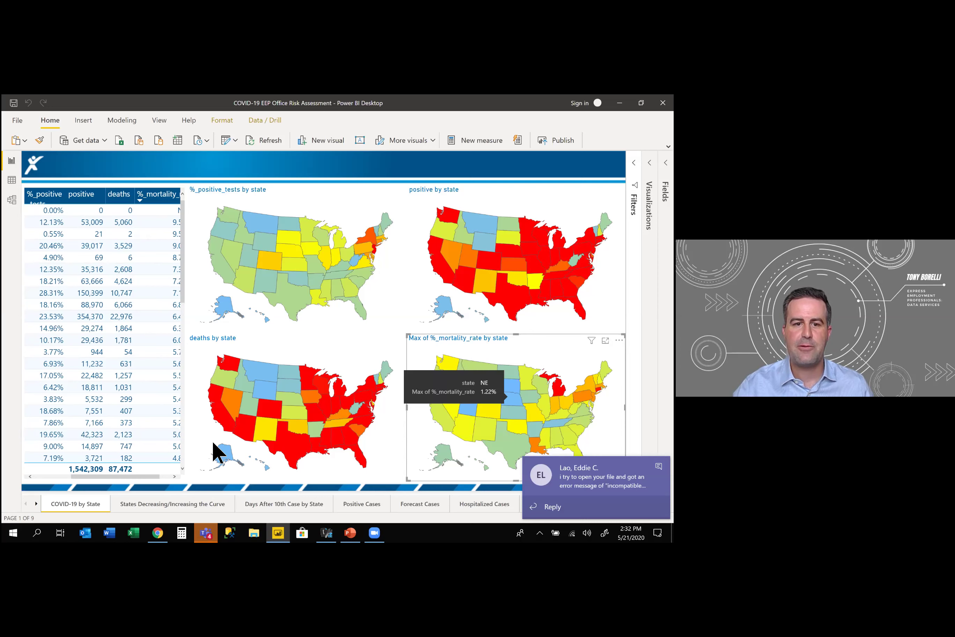
drag(164, 476, 164, 478)
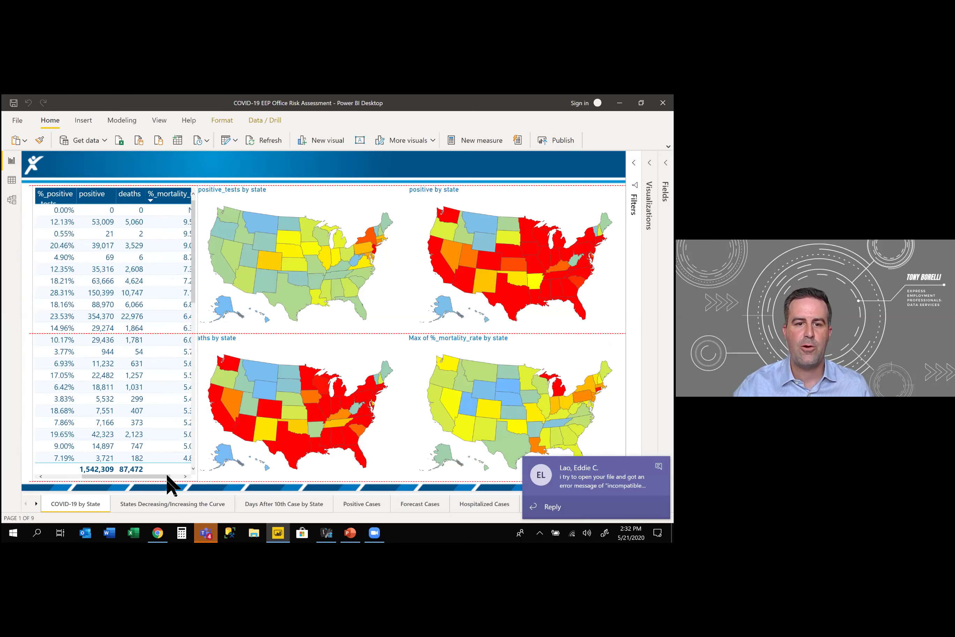
key(ctrl+z)
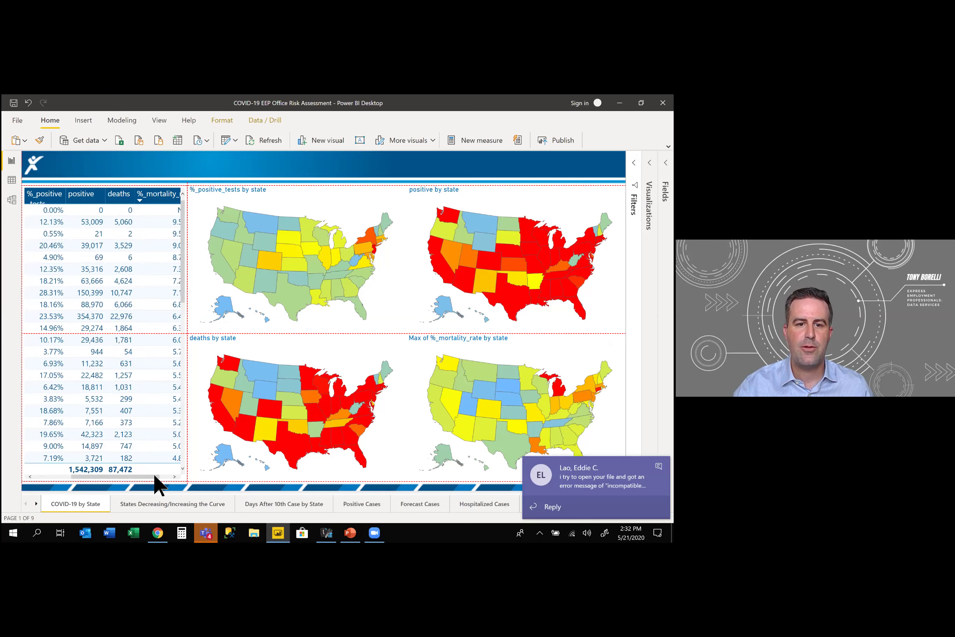
- Cross-filter the report to South Dakota using the 1.10% row in the state table
click(163, 476)
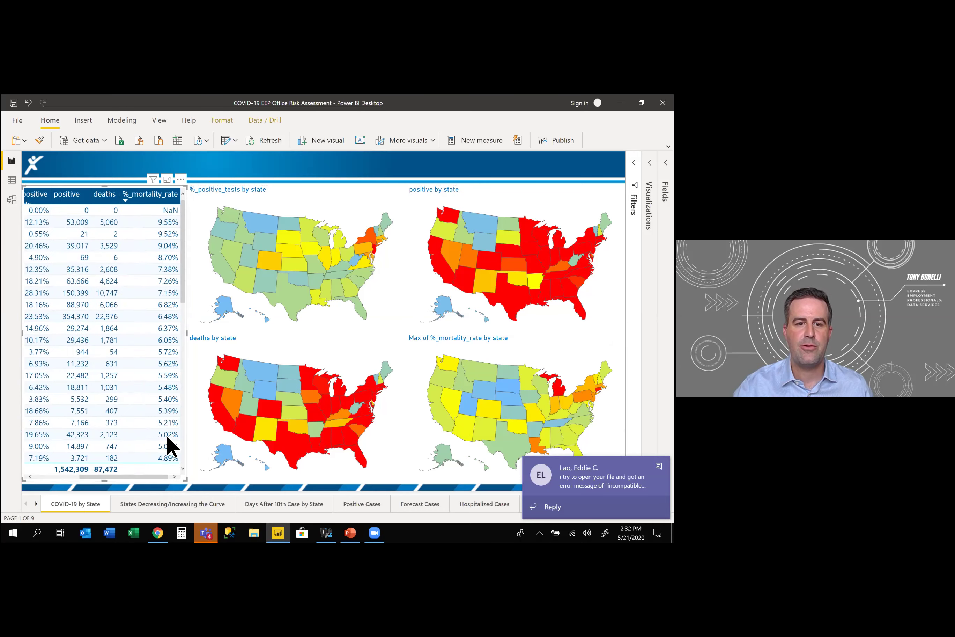
scroll(167, 437, down, 10)
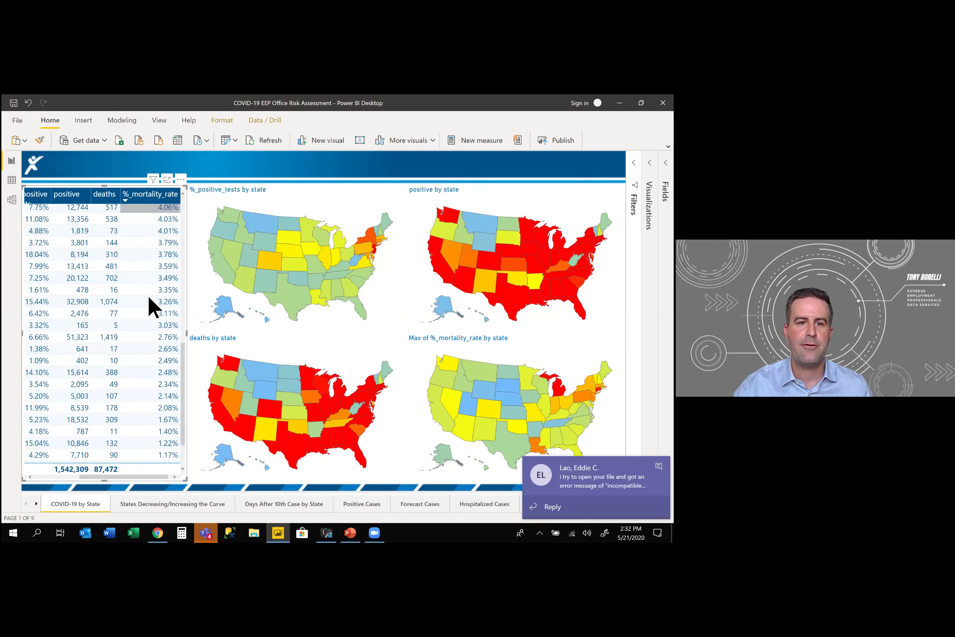
scroll(162, 391, down, 1)
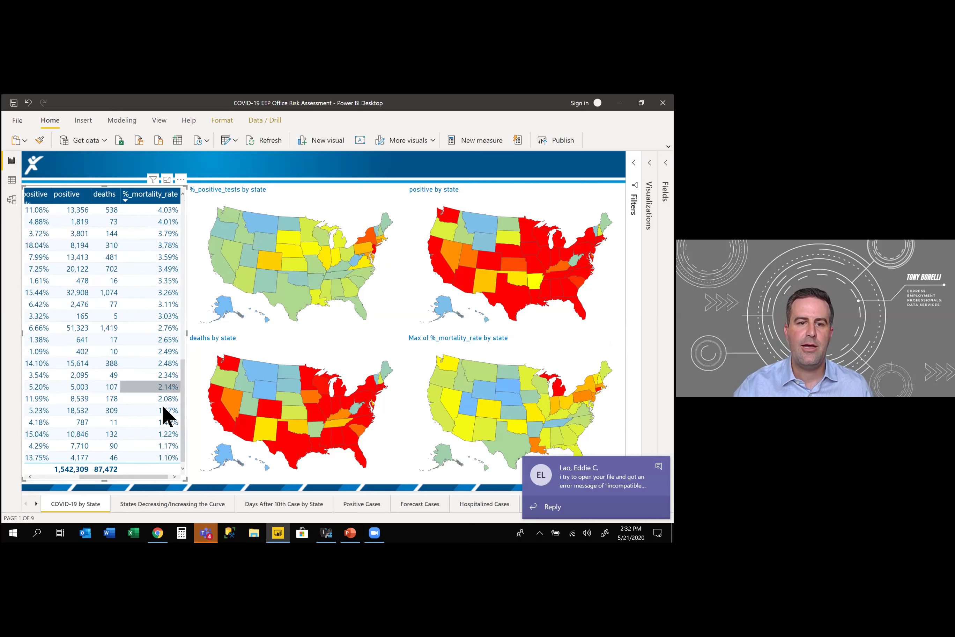
click(156, 457)
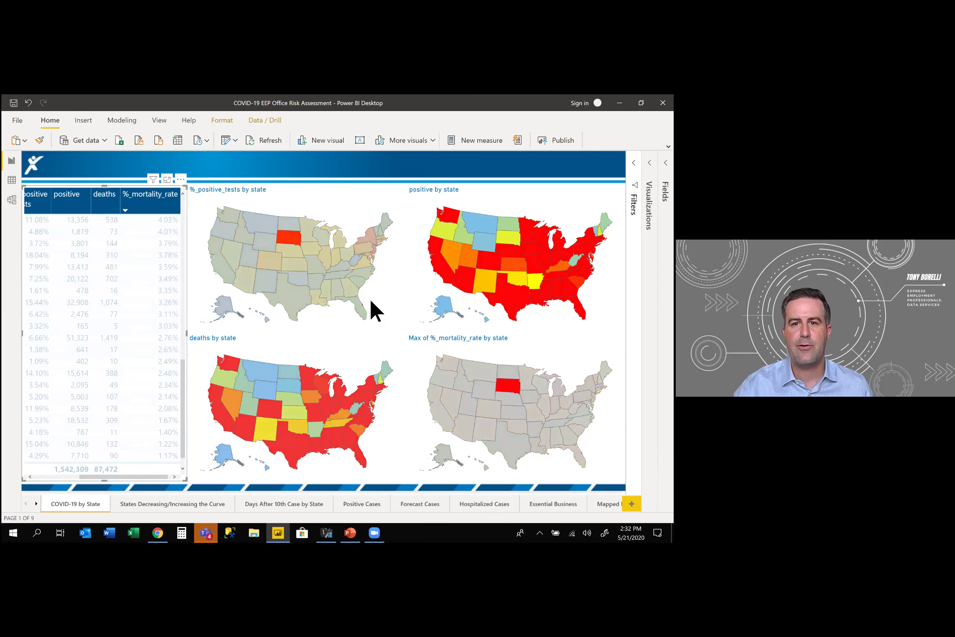
- Clear the South Dakota cross-filter on the map and go to the States Decreasing/Increasing the Curve page
click(402, 302)
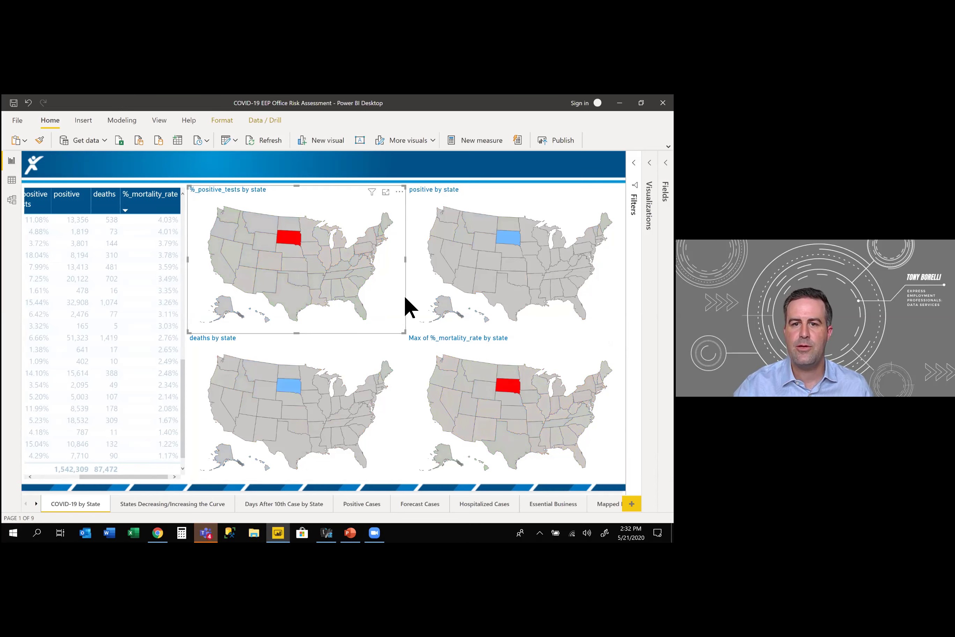
click(388, 308)
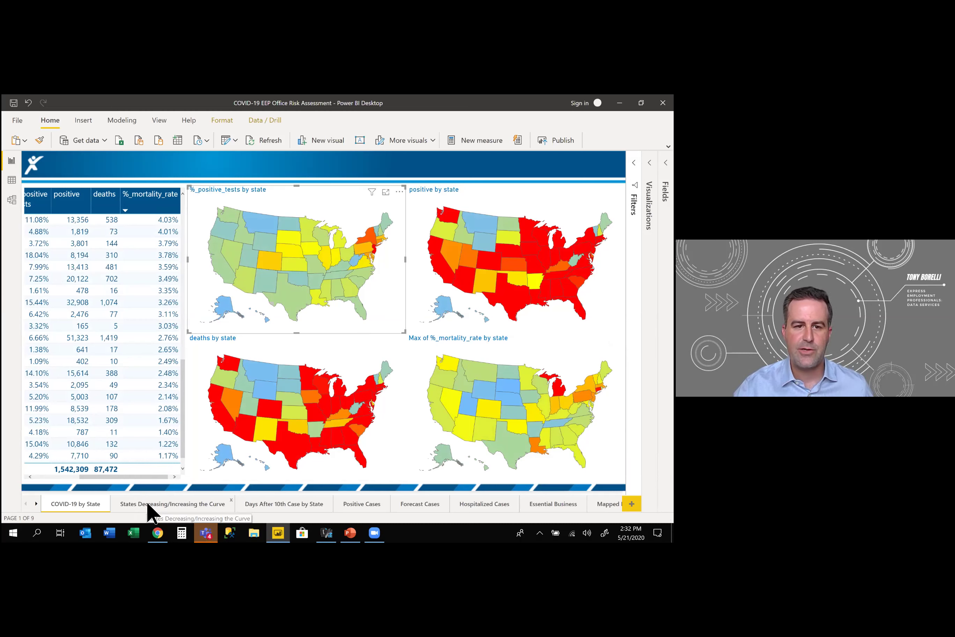
click(168, 504)
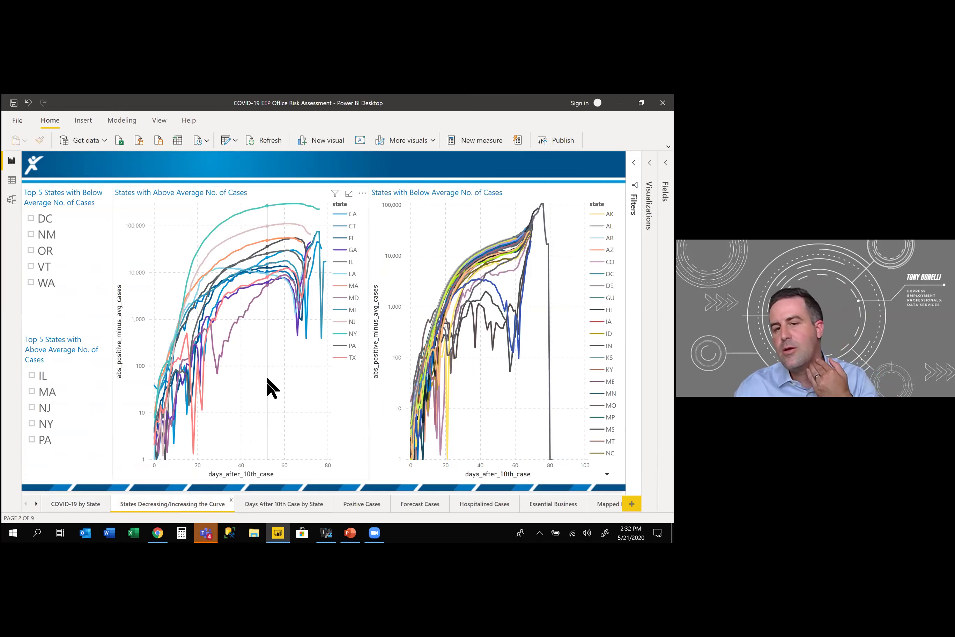
mouse_move(256, 372)
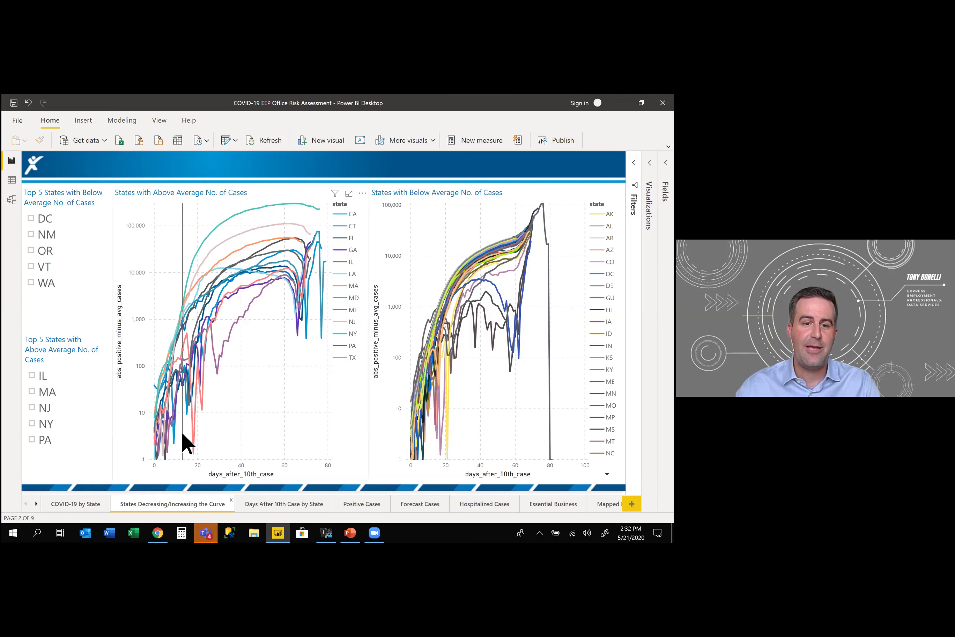
mouse_move(182, 431)
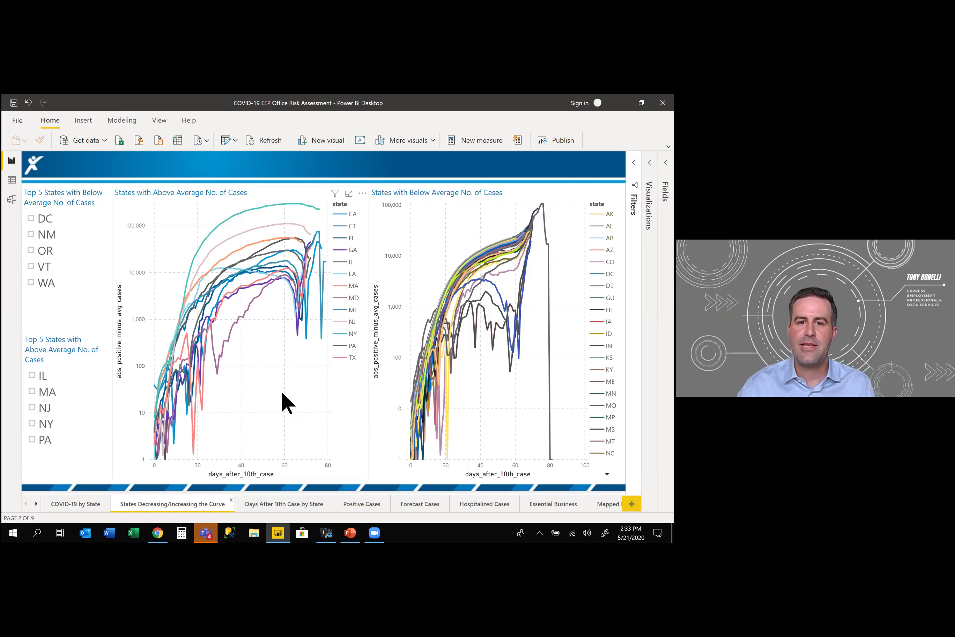
mouse_move(358, 405)
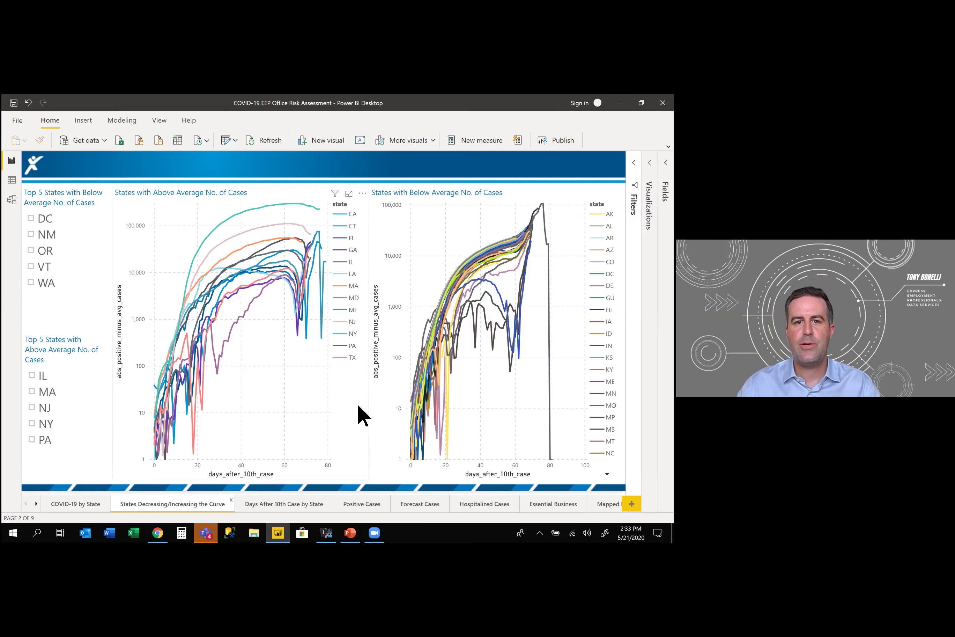
mouse_move(184, 300)
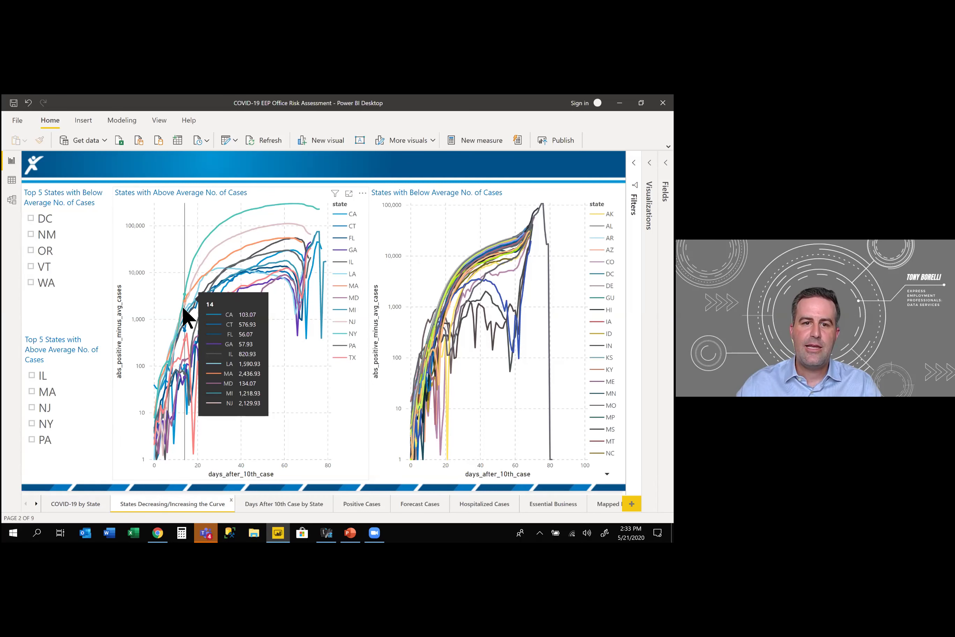
mouse_move(171, 354)
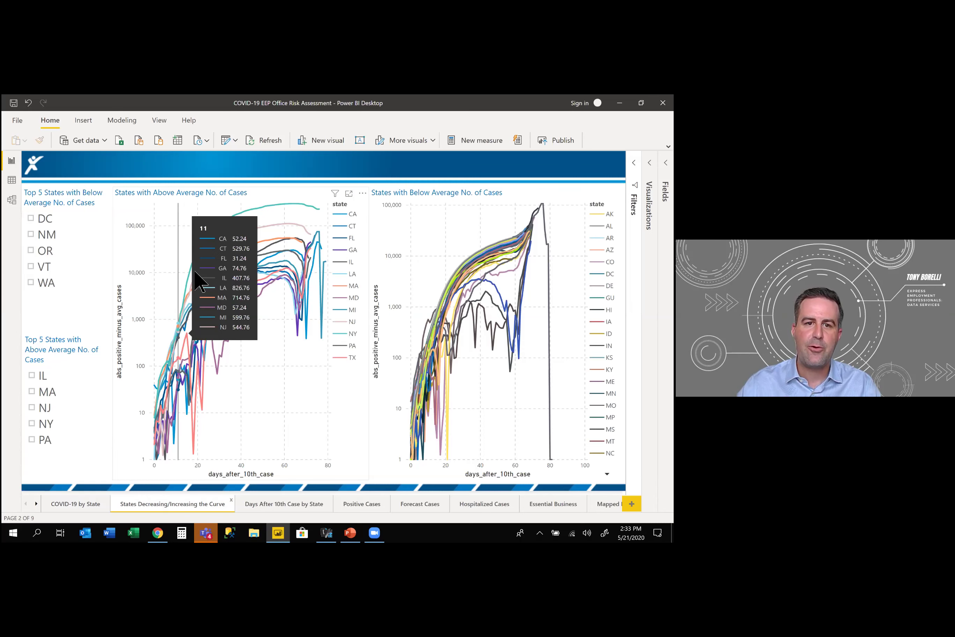
mouse_move(210, 239)
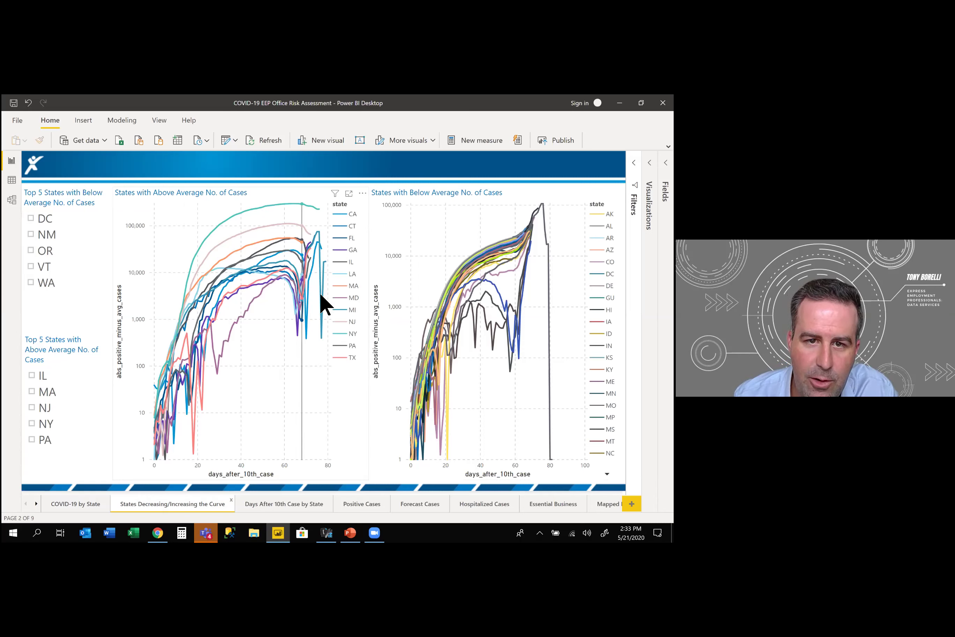
mouse_move(288, 282)
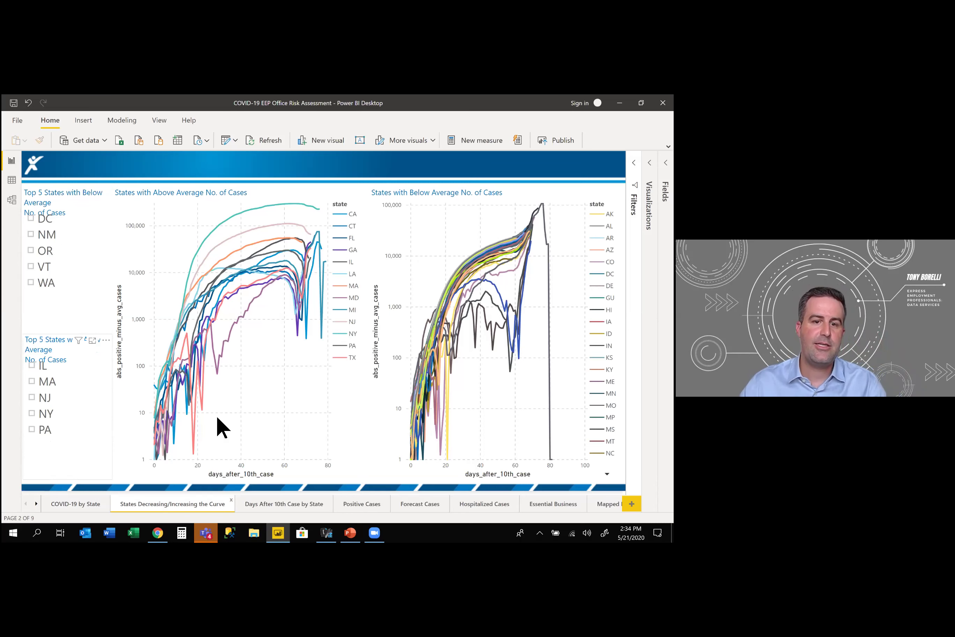
mouse_move(263, 390)
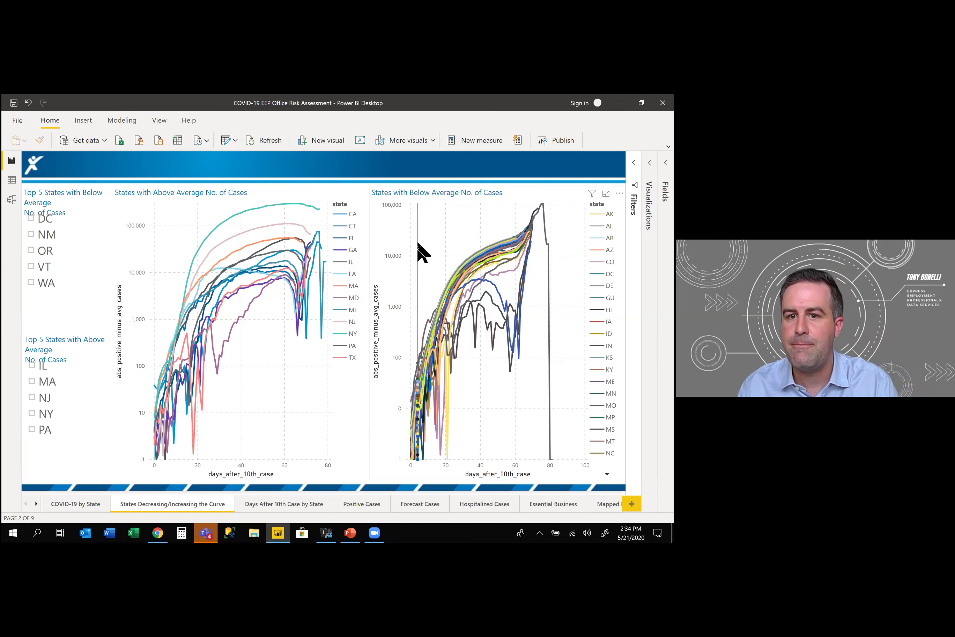
mouse_move(421, 246)
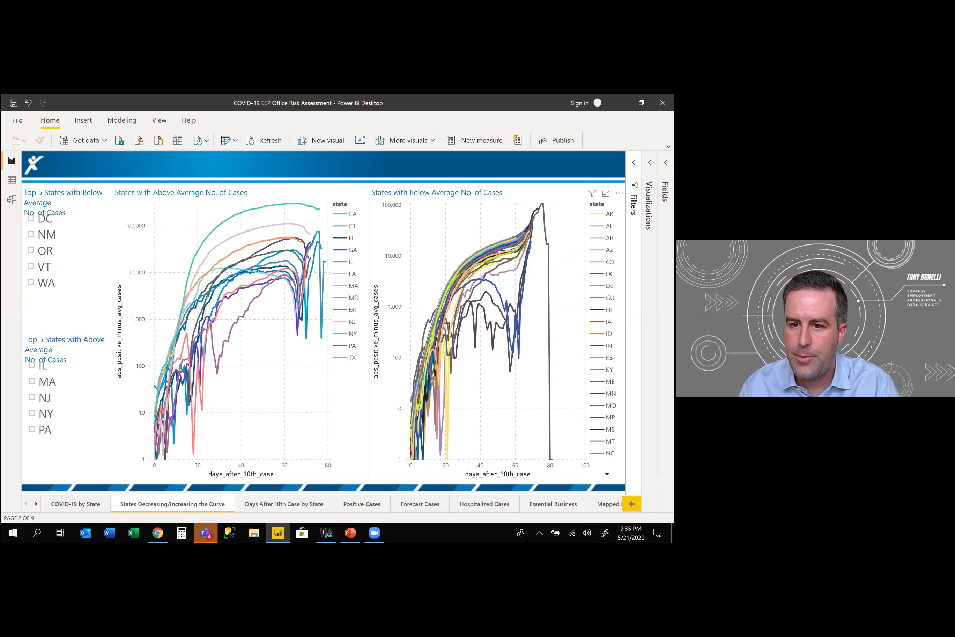
click(607, 474)
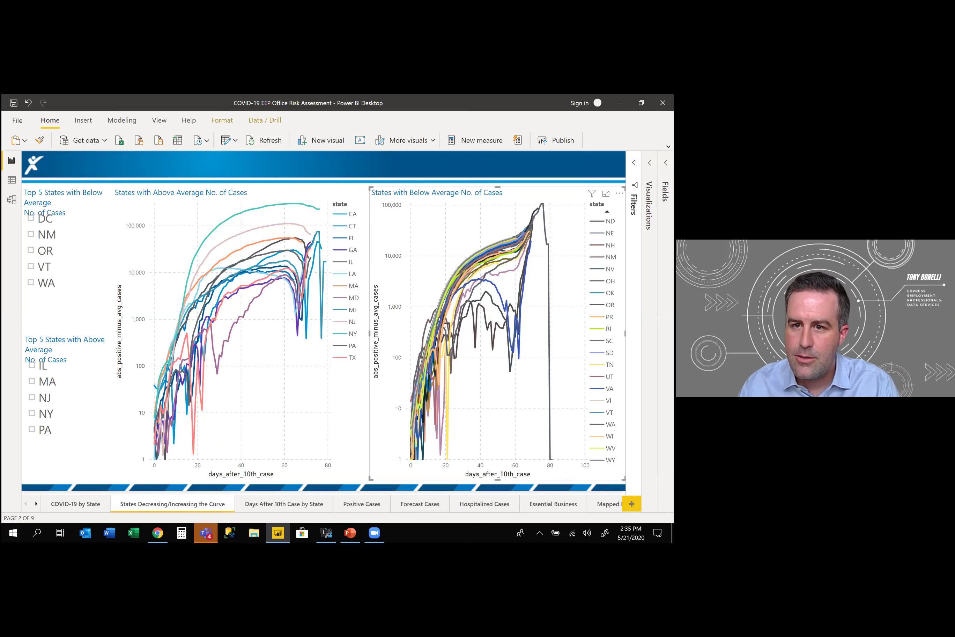
click(609, 292)
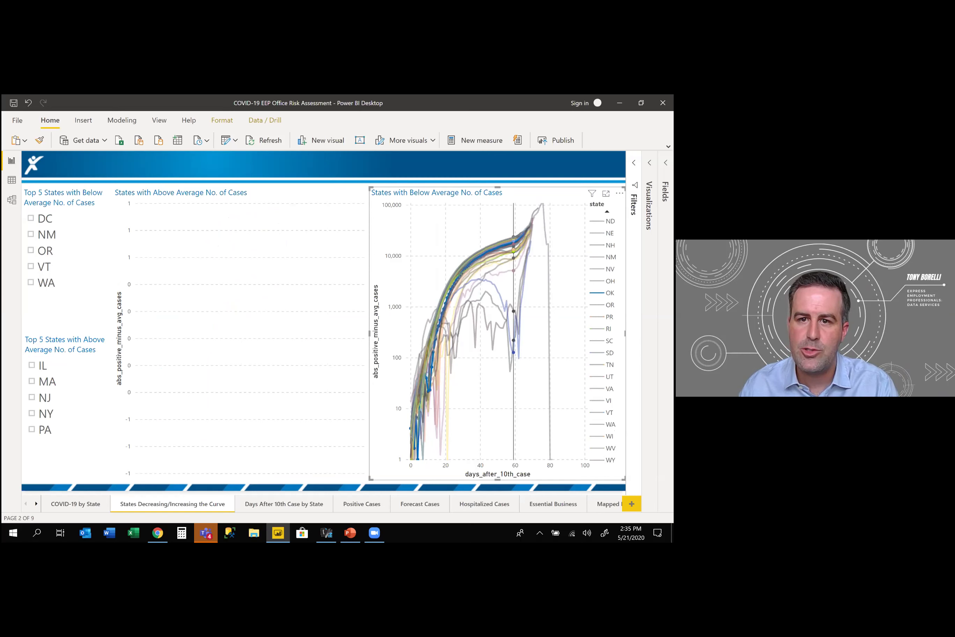
mouse_move(512, 240)
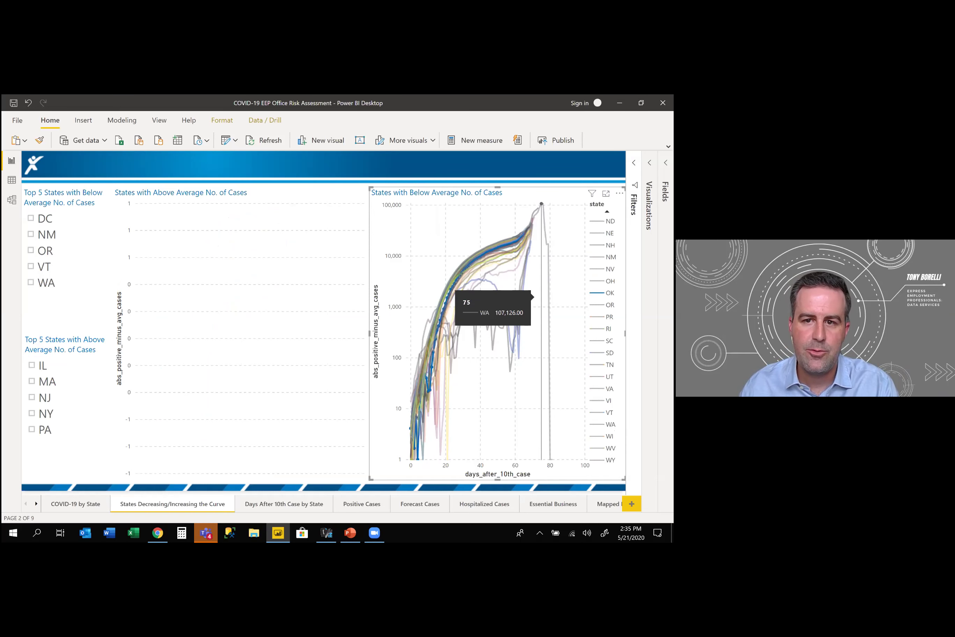
- On the Days After 10th Case by State page, highlight OK's curve from the chart legend
click(271, 503)
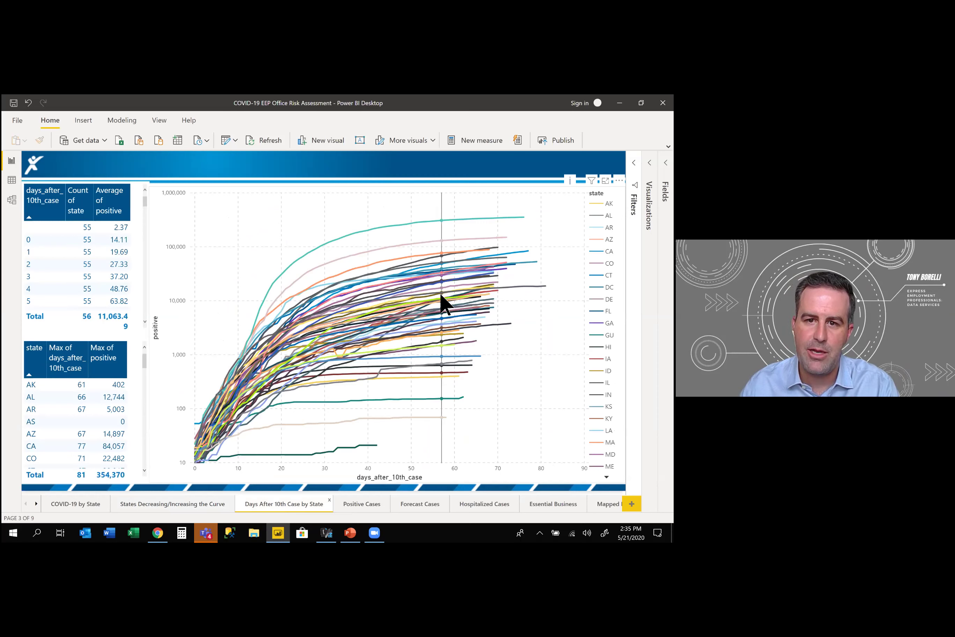
mouse_move(420, 456)
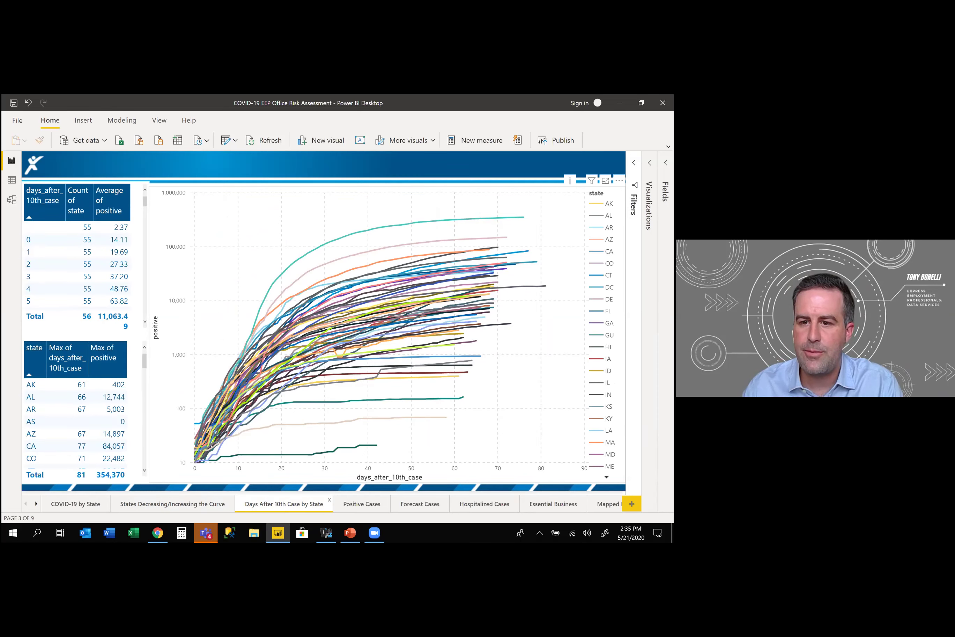
click(606, 477)
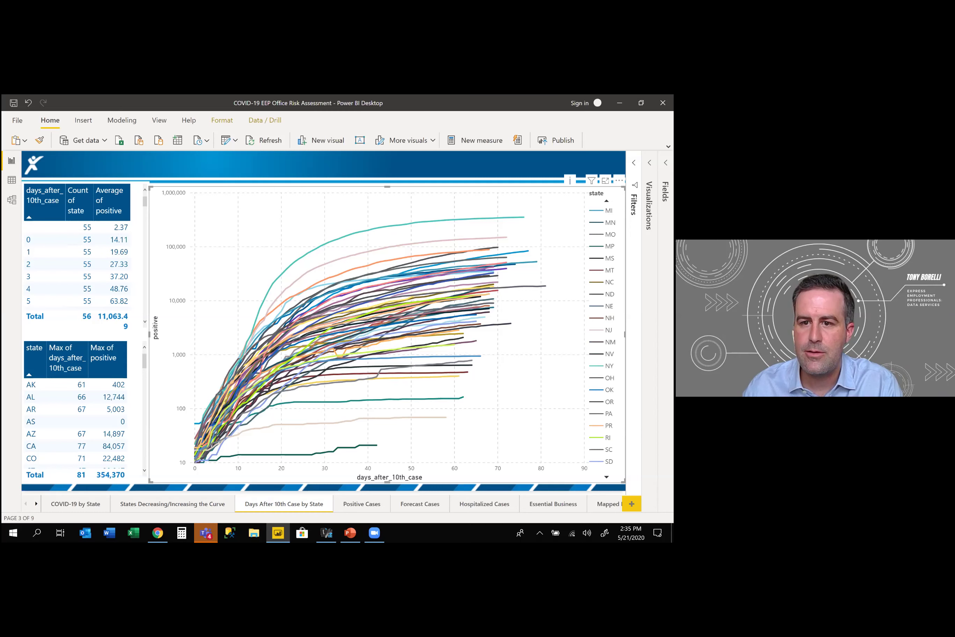
click(608, 389)
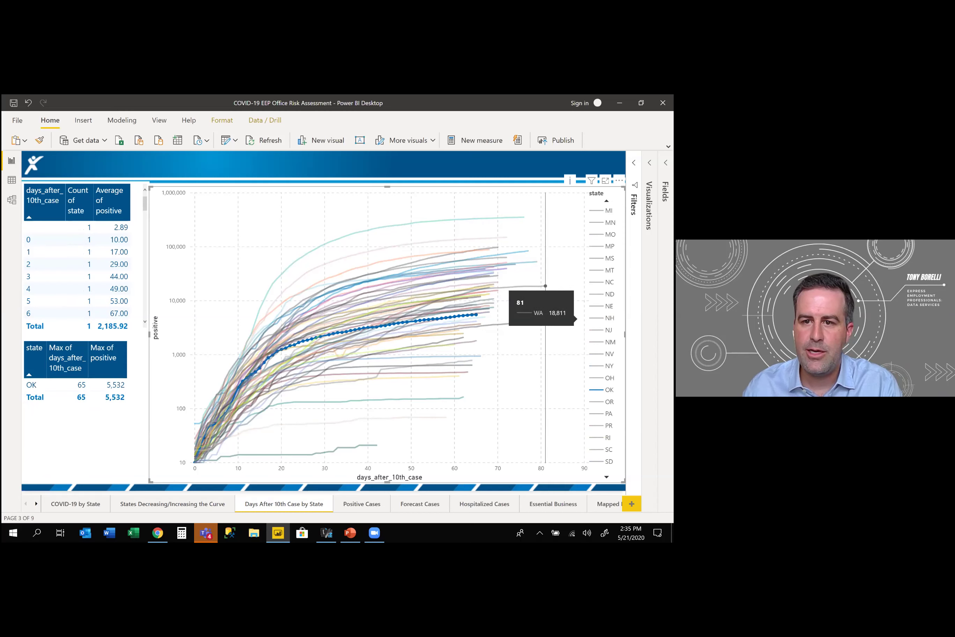
- Clear the OK highlight so every state's log-scale curve shows again
click(580, 318)
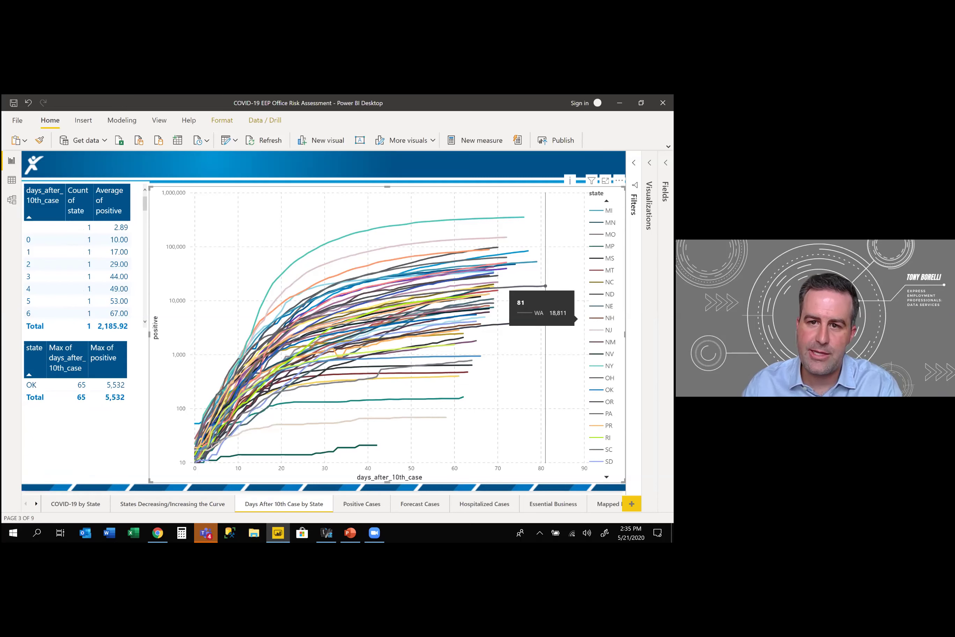
mouse_move(546, 285)
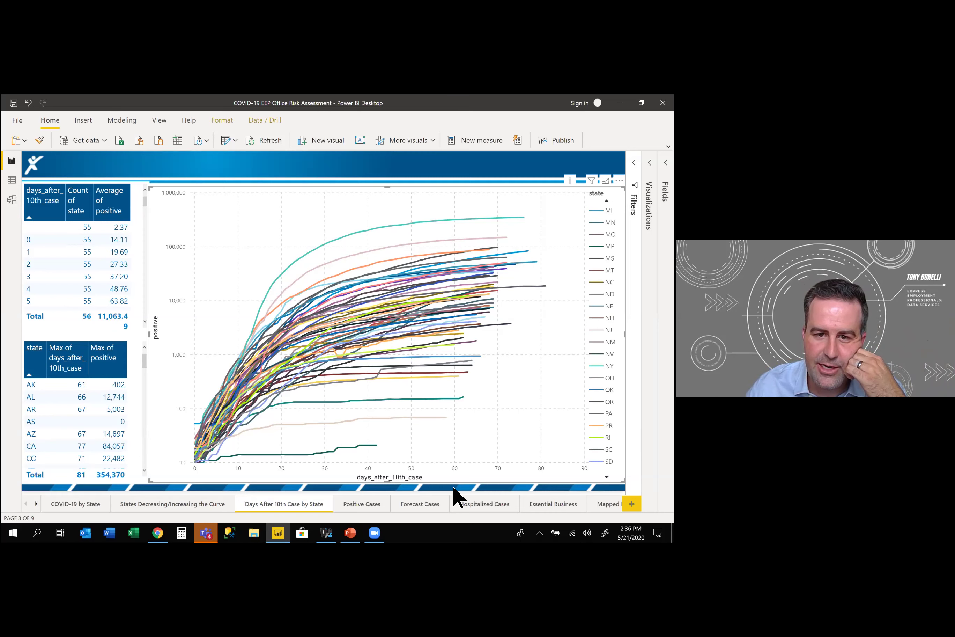
mouse_move(422, 441)
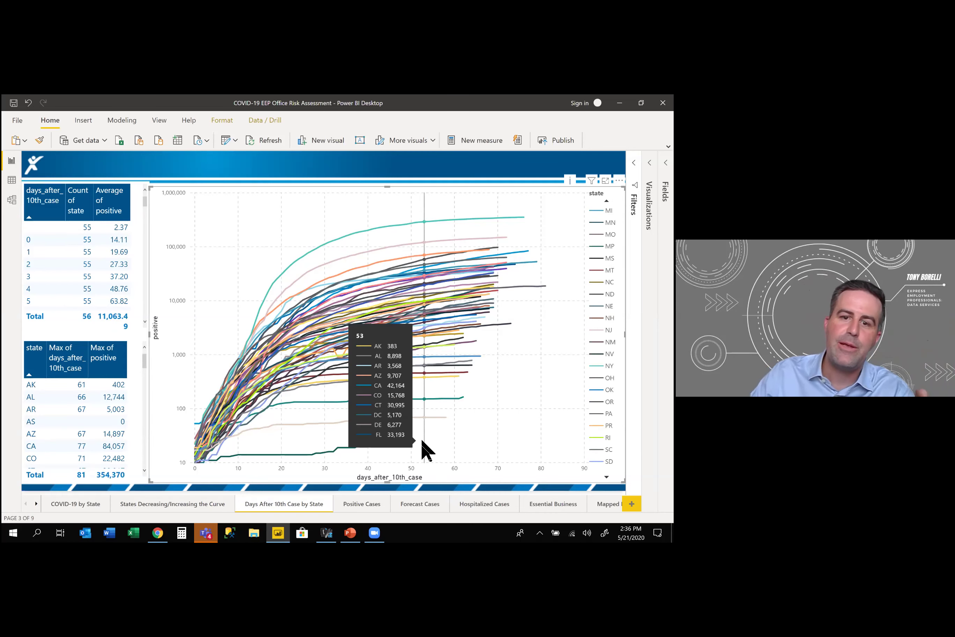
- Go to the Forecast Cases page and close the start-date calendar so ARIMA charts load for 1/22/2020–5/20/2020
click(359, 507)
click(419, 506)
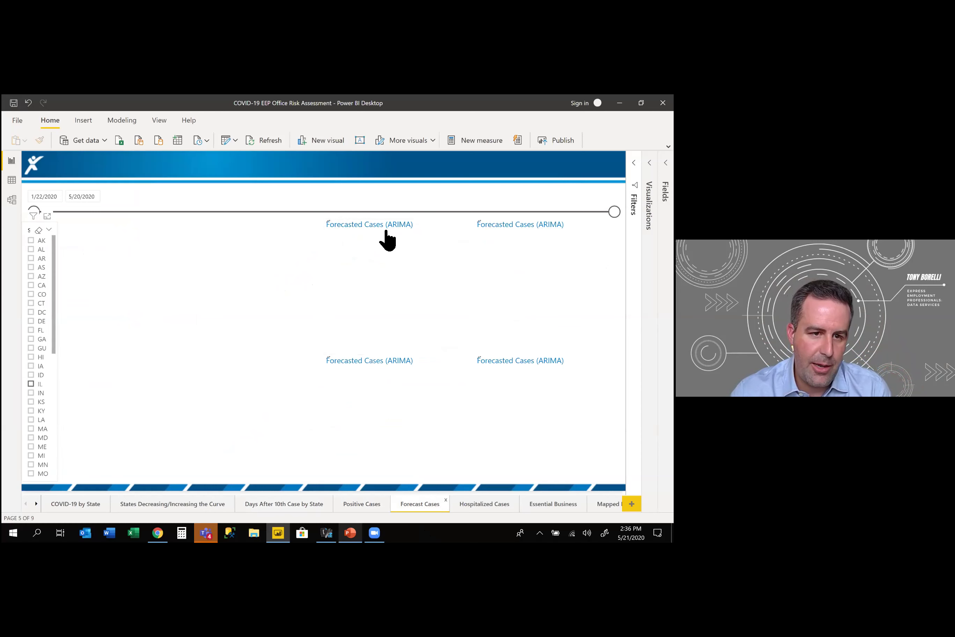
scroll(45, 395, down, 5)
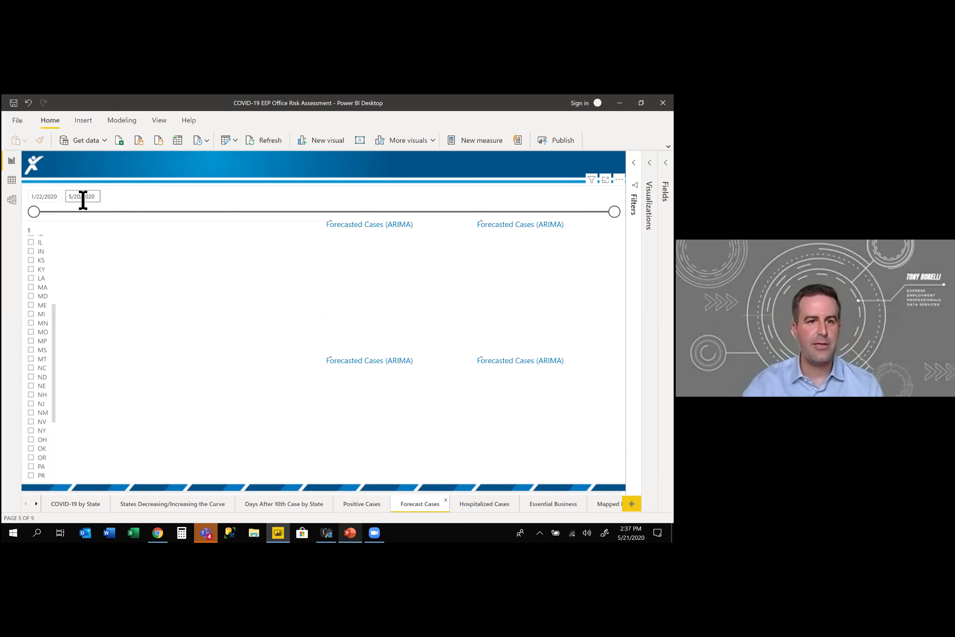
click(51, 196)
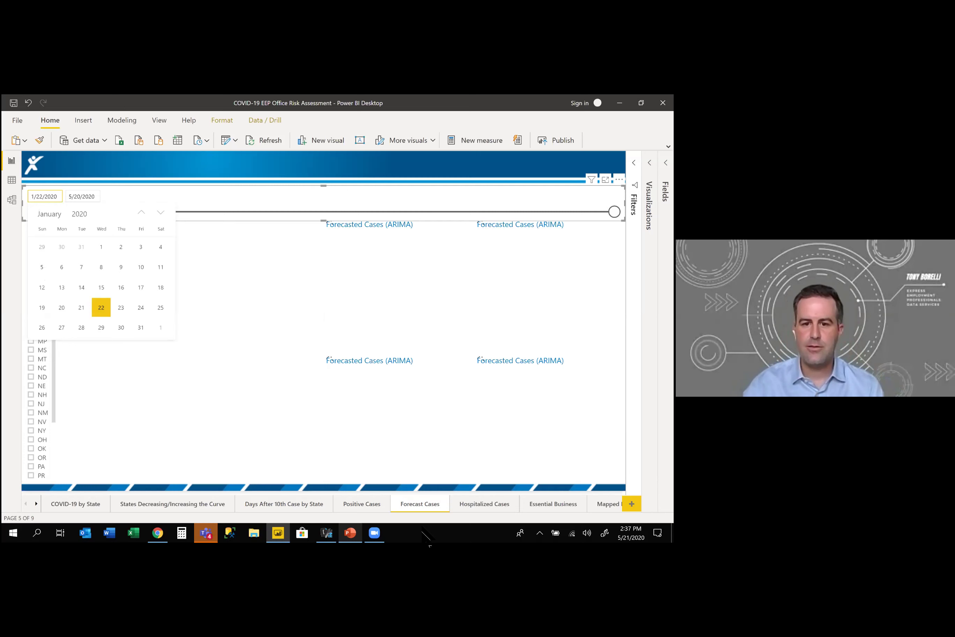
click(44, 199)
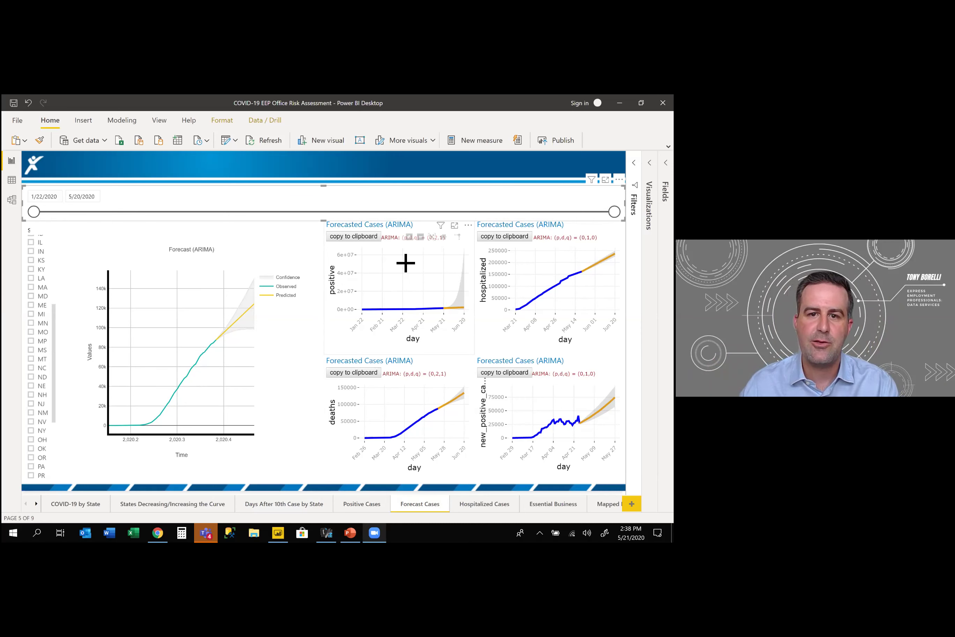
mouse_move(461, 309)
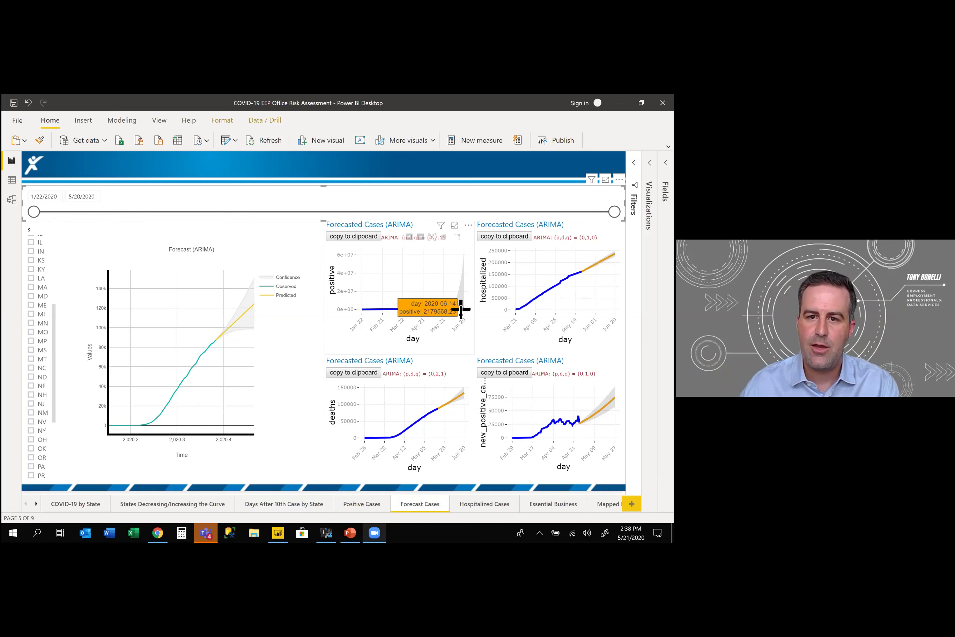
mouse_move(460, 289)
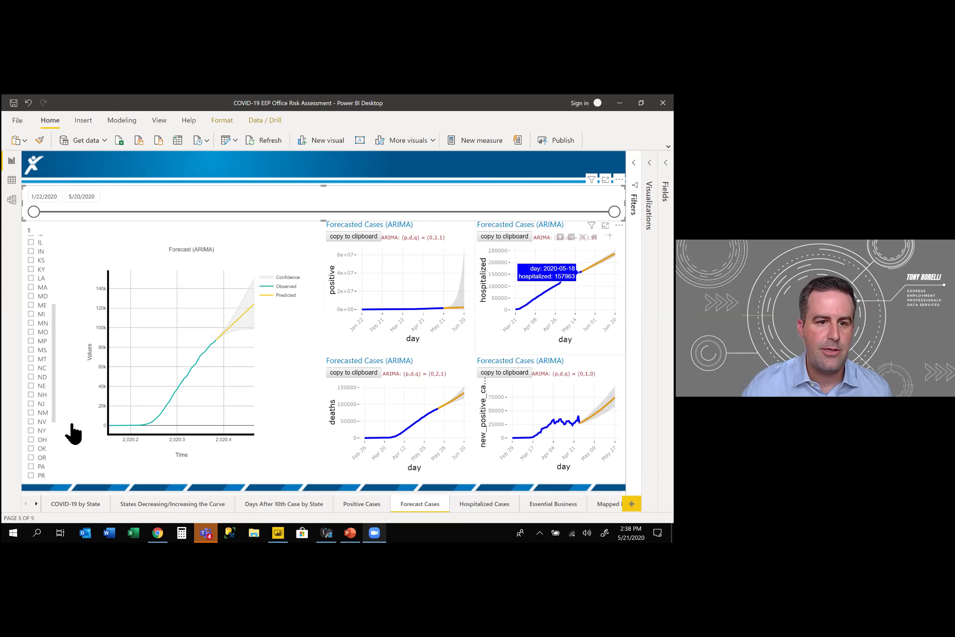
- Tick OK in the state slicer and review its forecasts, with deaths fitted as ARIMA (0,1,1)
click(31, 448)
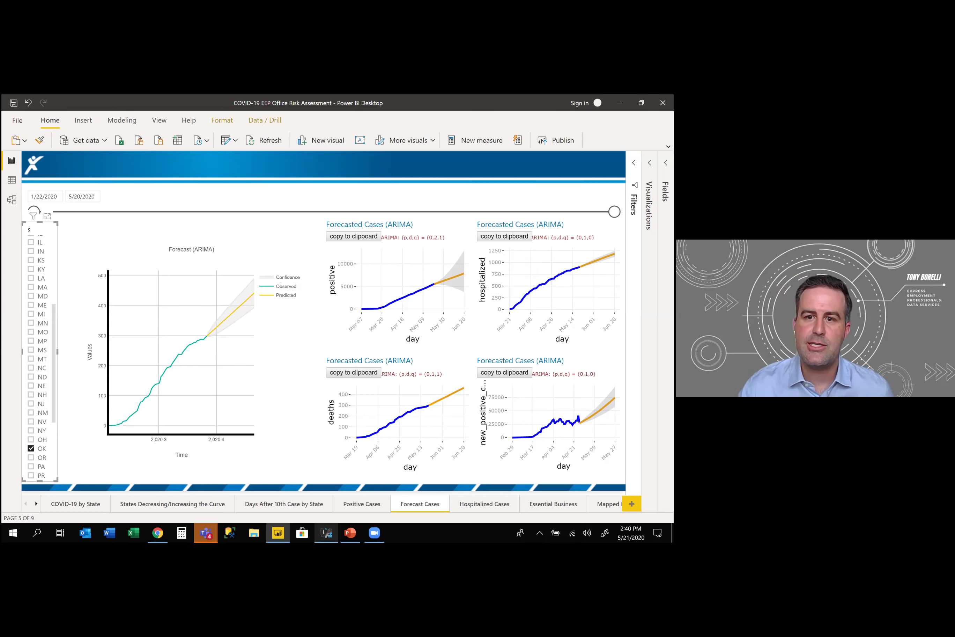
mouse_move(528, 293)
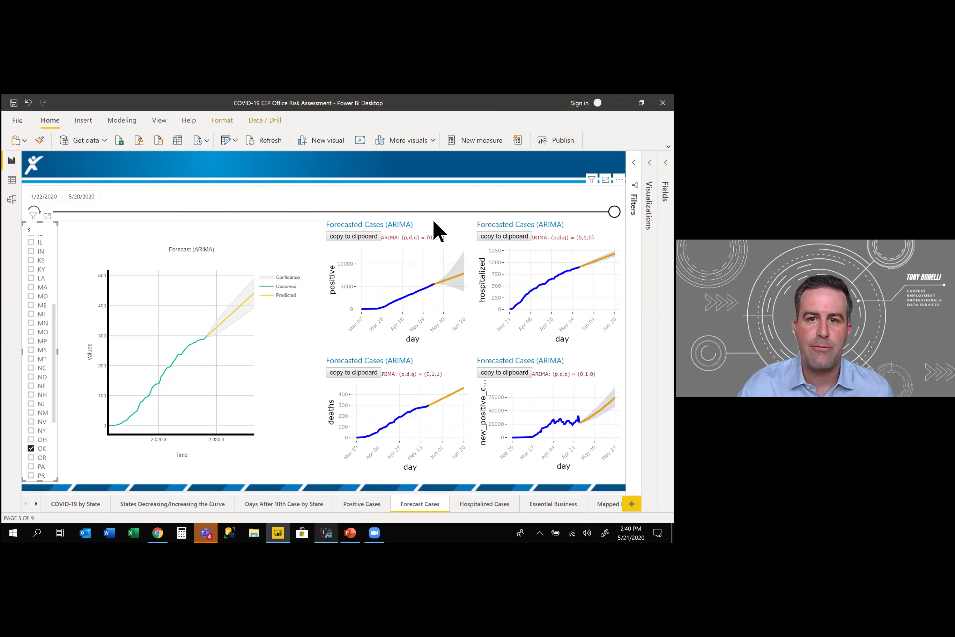
- Pull the date range end back to 3/14/2020 and clear the selection, causing date-format errors
drag(374, 211, 291, 223)
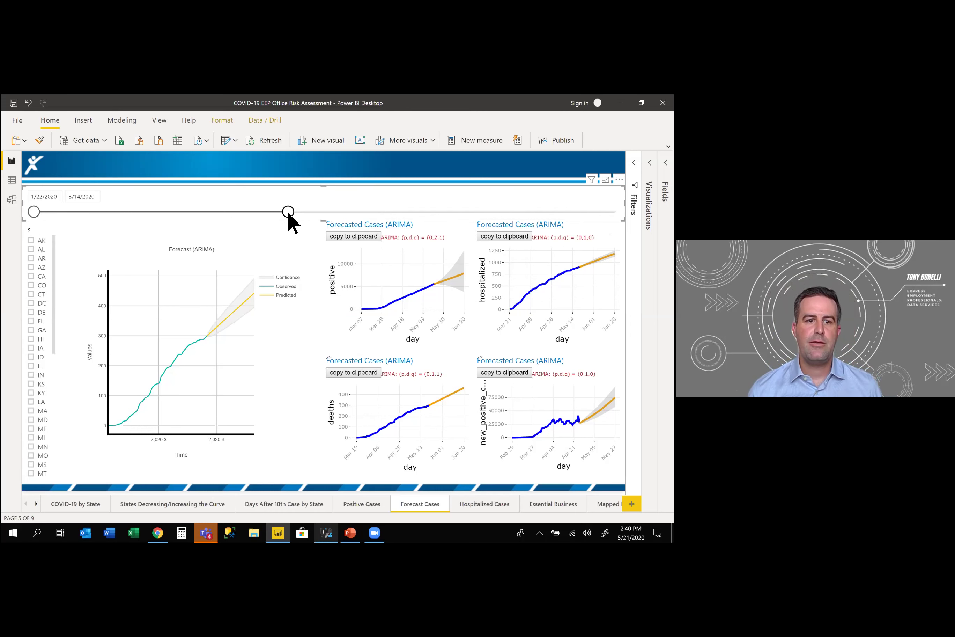
right_click(288, 214)
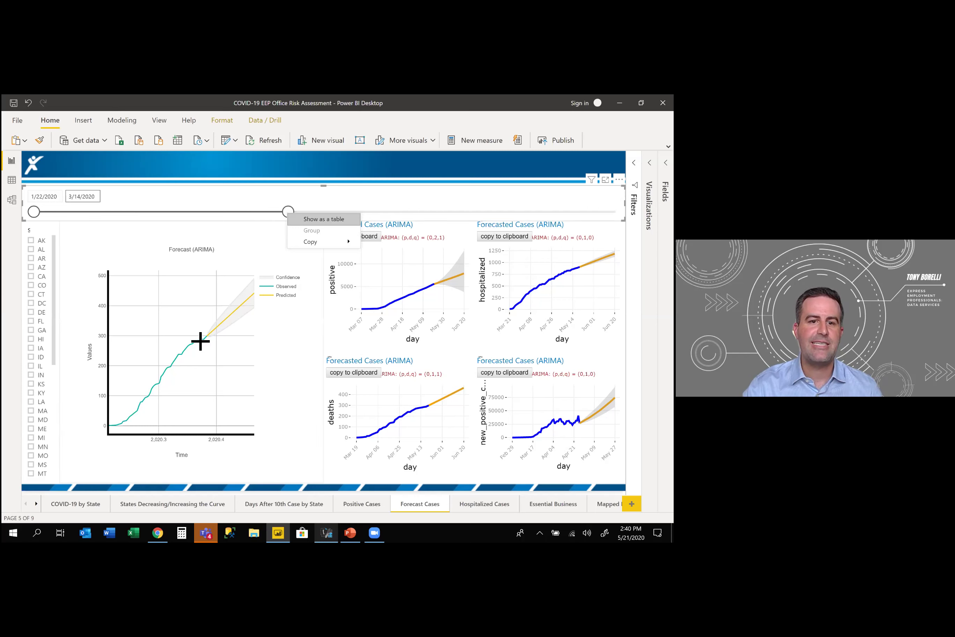
mouse_move(188, 349)
mouse_move(254, 297)
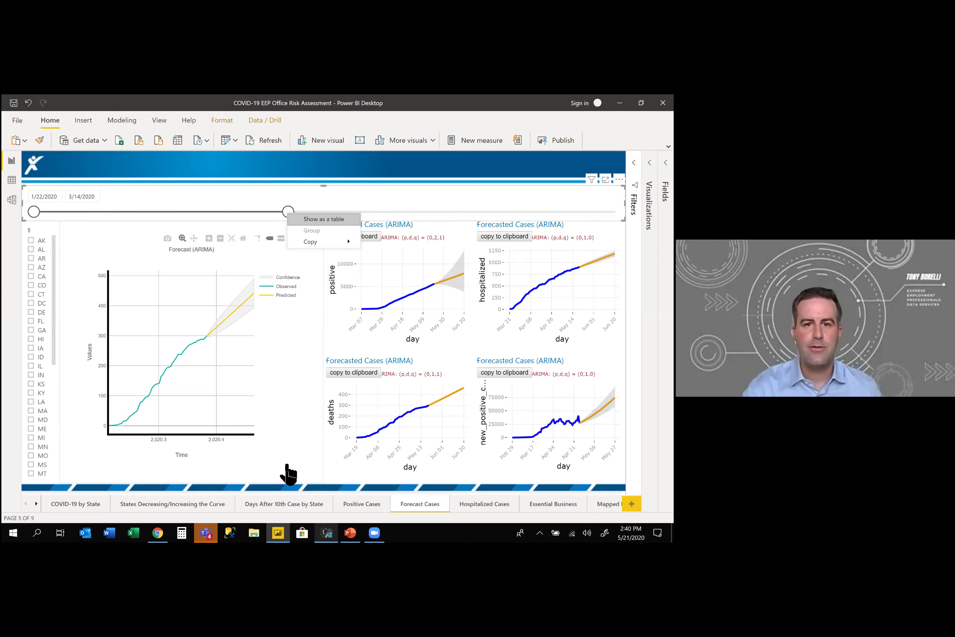
click(356, 370)
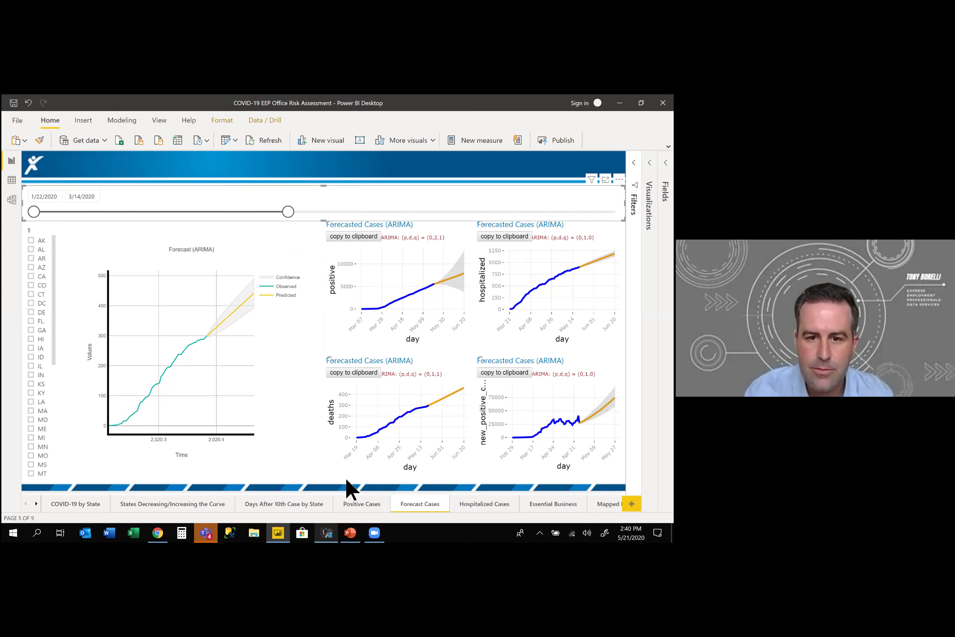
key(Tab)
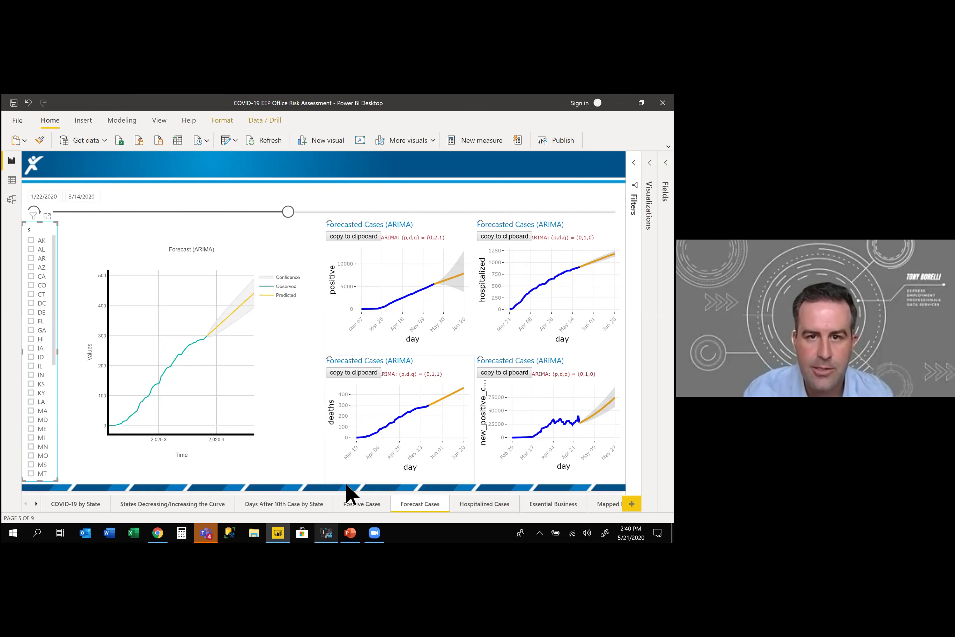
key(Escape)
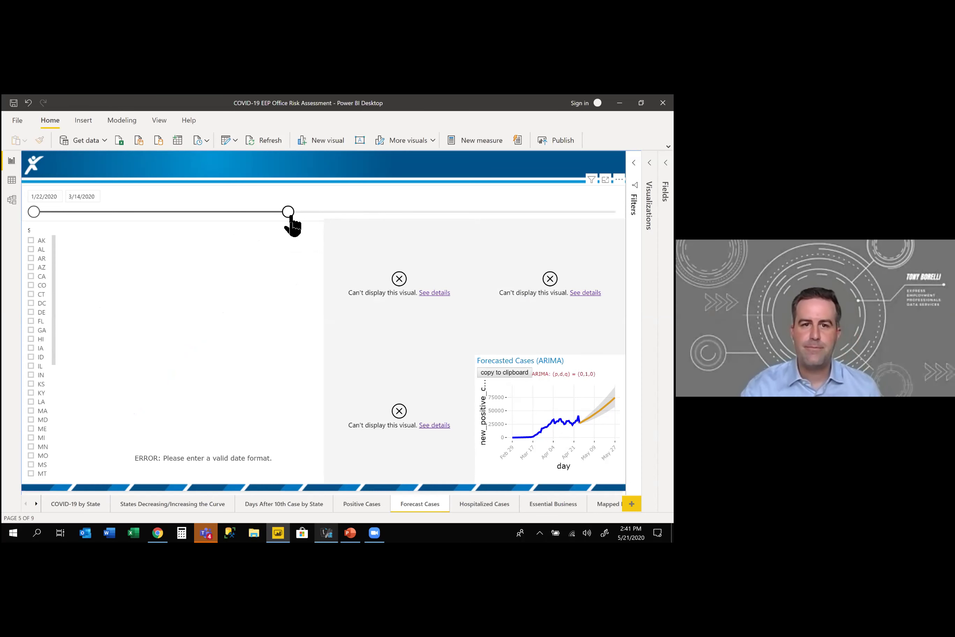
- Drag the date range end back to 5/20/2020 so the ARIMA charts render again
drag(291, 218, 614, 211)
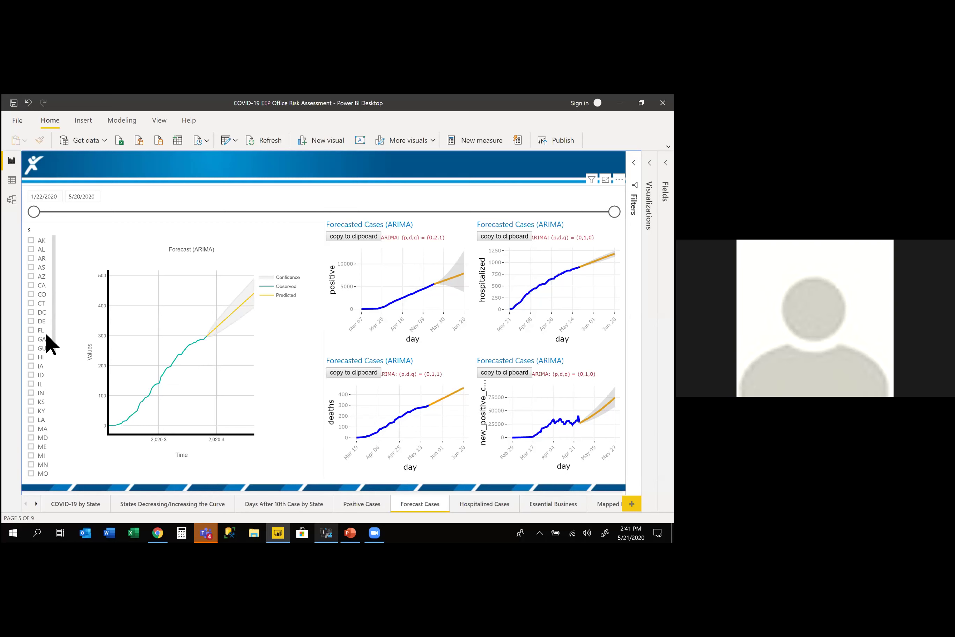
- Untick OK in the state slicer and switch to the Hospitalized Cases page
scroll(47, 384, down, 3)
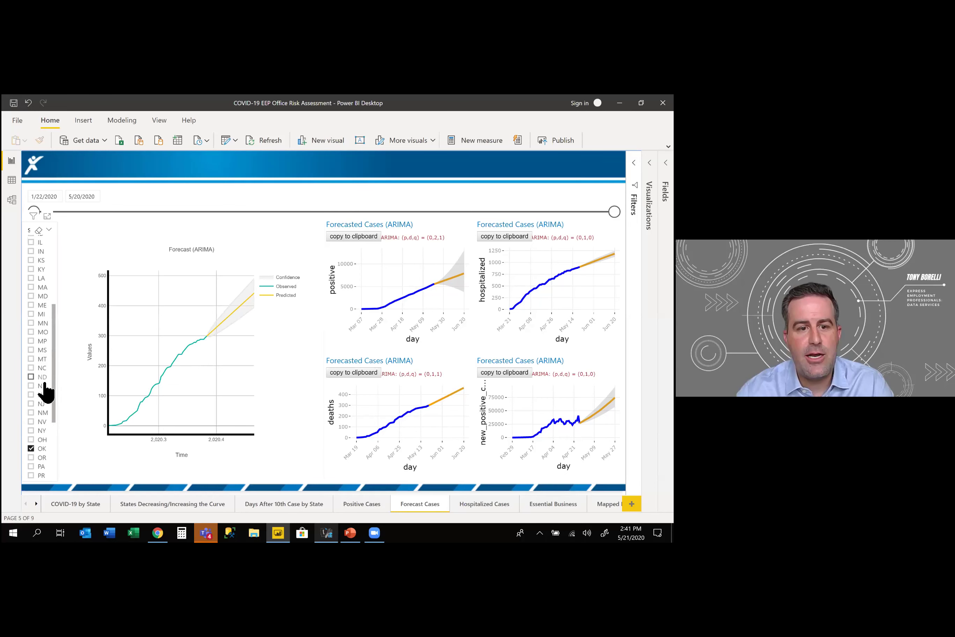
scroll(36, 409, down, 5)
click(35, 402)
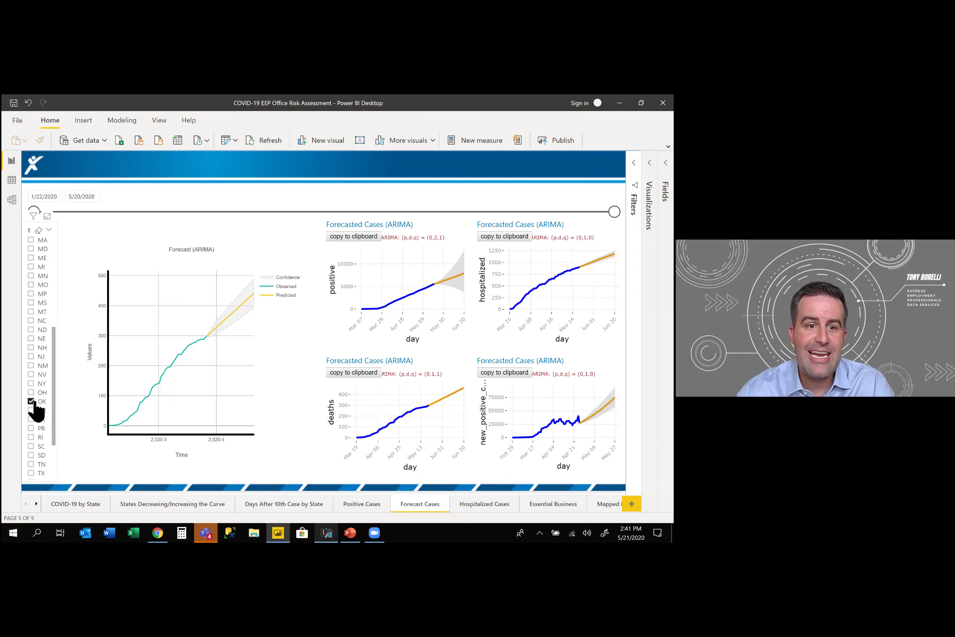
click(35, 402)
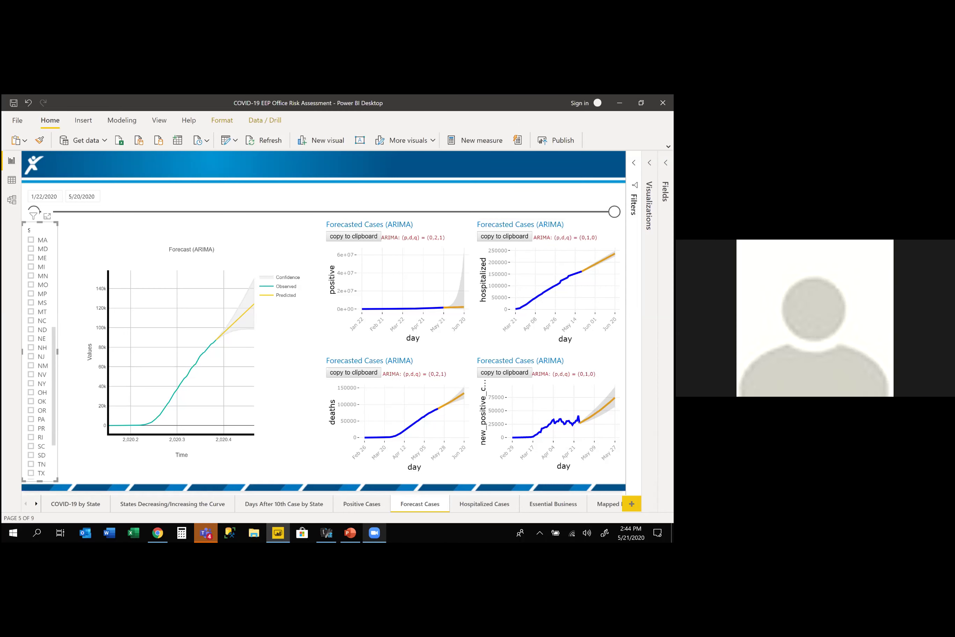
click(484, 504)
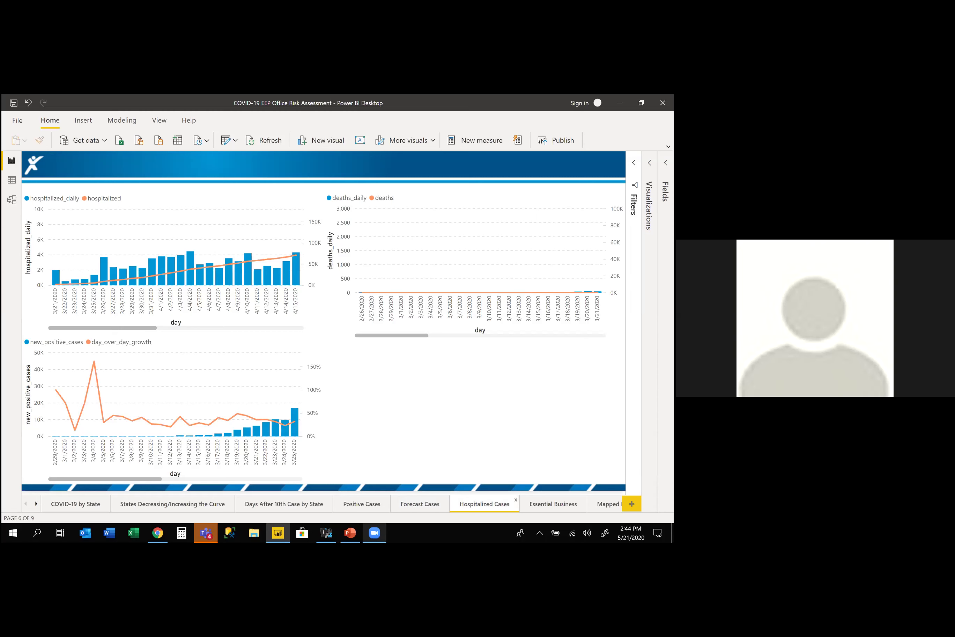
- Scroll the hospitalized and deaths charts to end at 5/20, and new positive cases to 4/1–4/26
click(175, 327)
drag(176, 328, 228, 327)
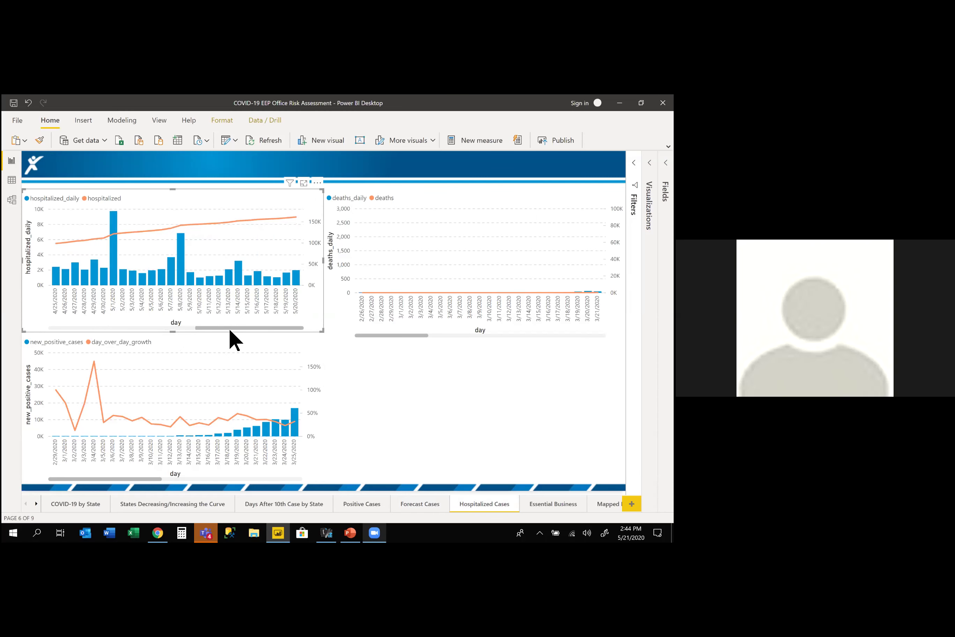
click(266, 478)
drag(265, 475, 294, 478)
drag(418, 332, 592, 335)
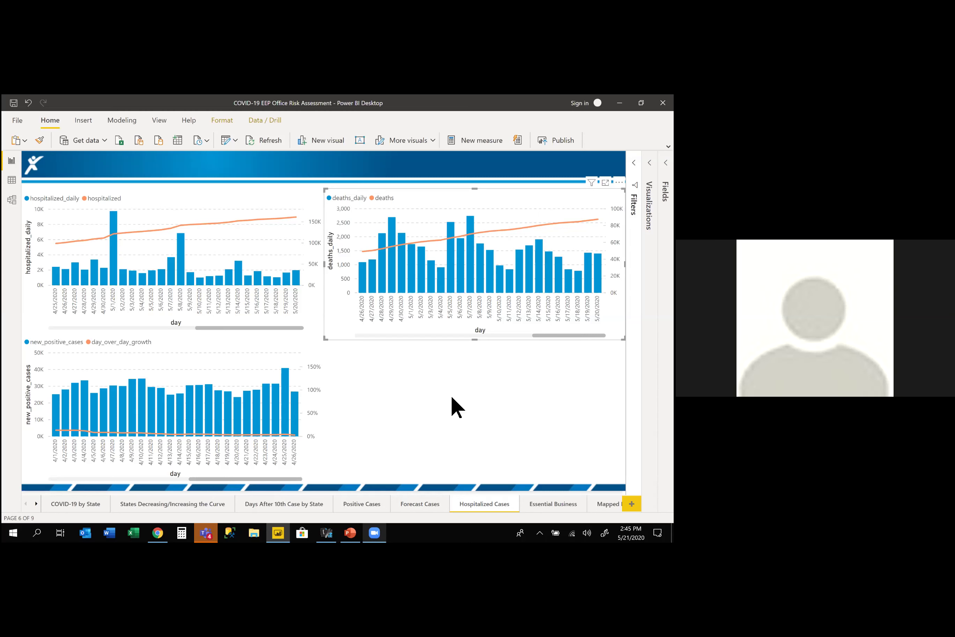
- Select and then deselect the hospitalized daily chart, which peaks near 10K on 5/1/2020
click(432, 416)
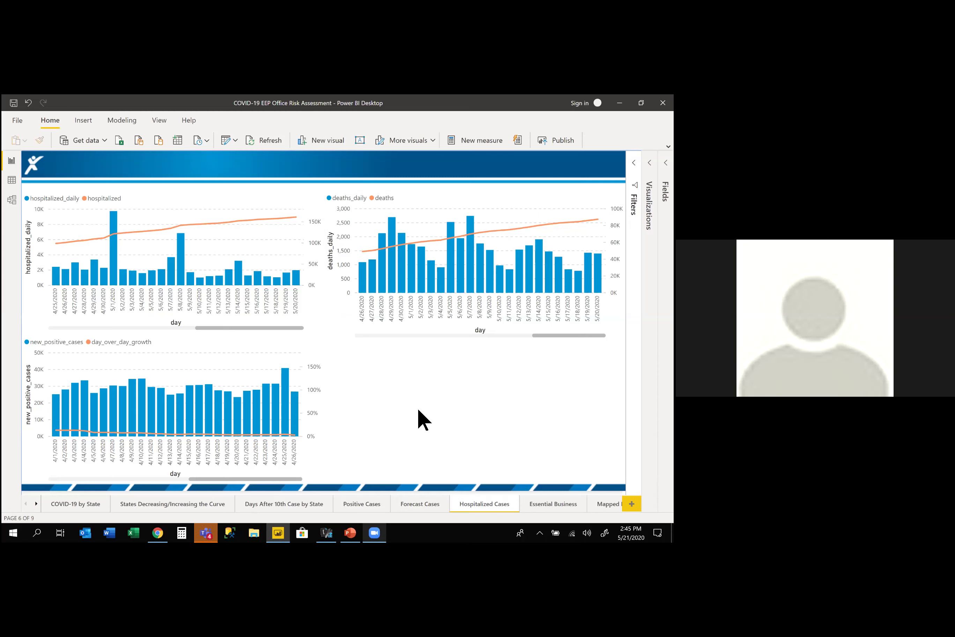
click(266, 329)
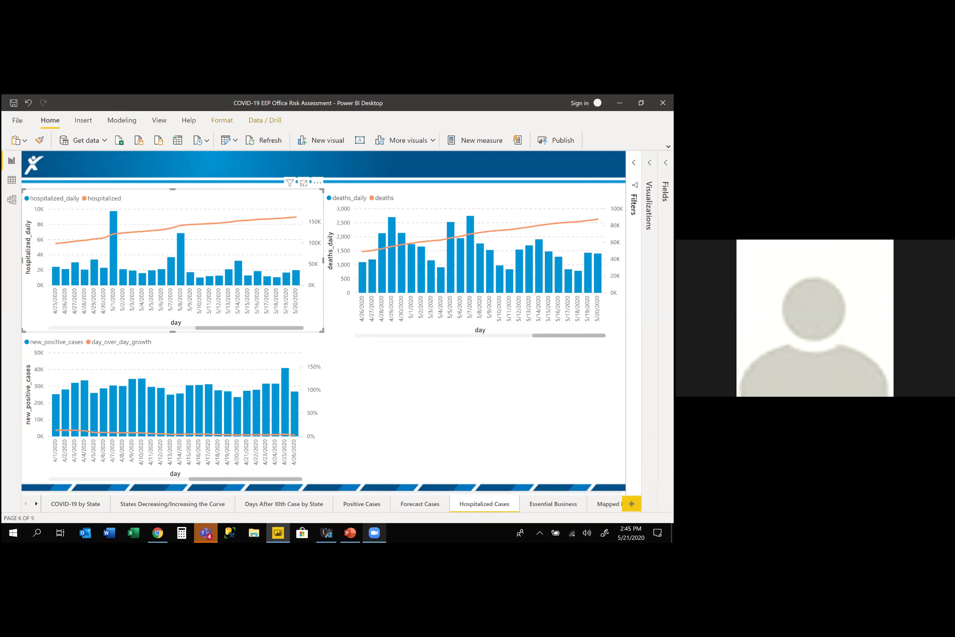
key(Escape)
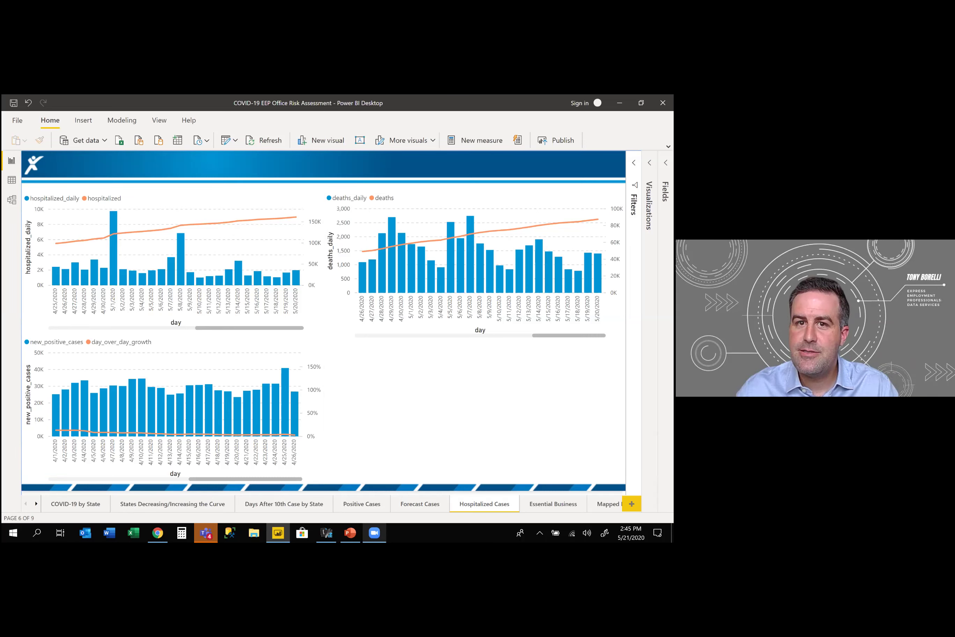